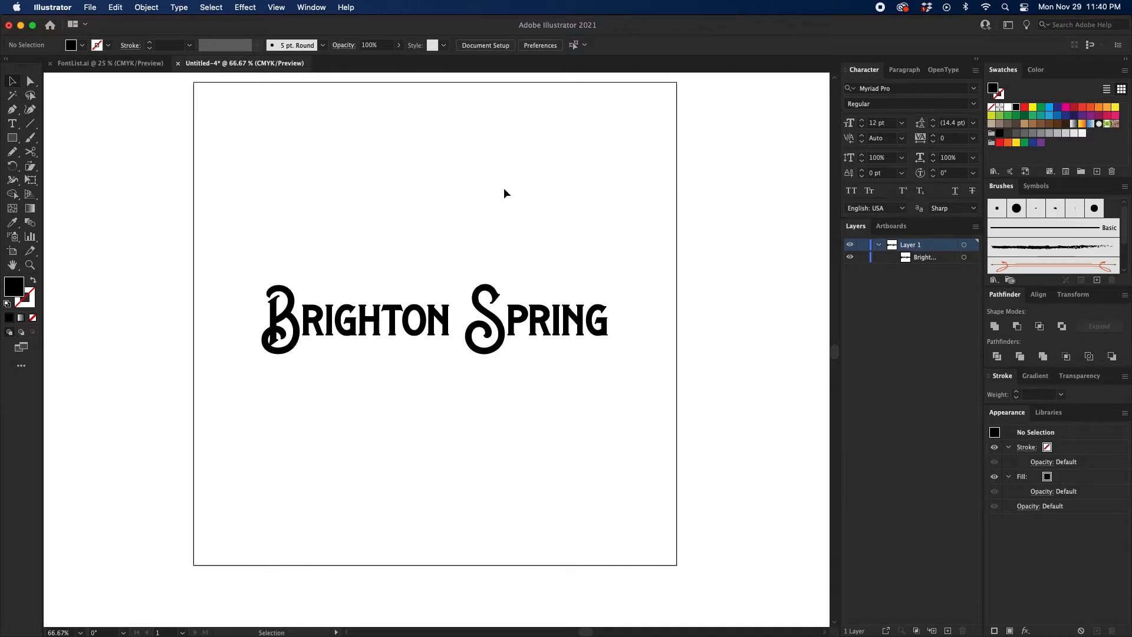
Replace the Brighton Spring text with "Dragonstone" and deselect it
key(t)
click(464, 328)
key(super+a)
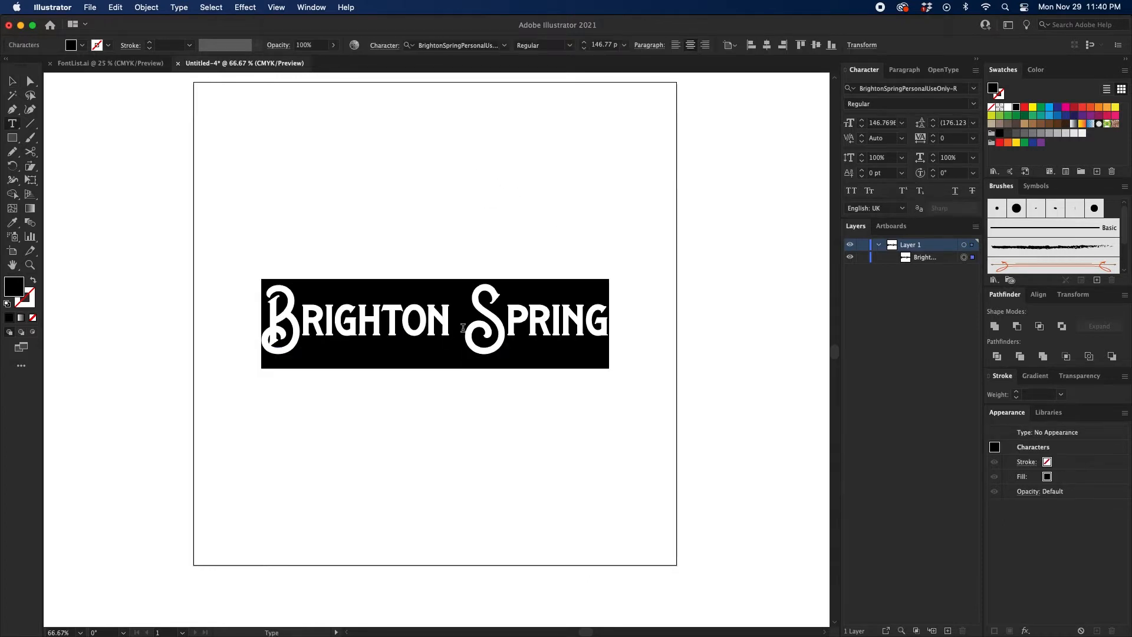
text(Dragon)
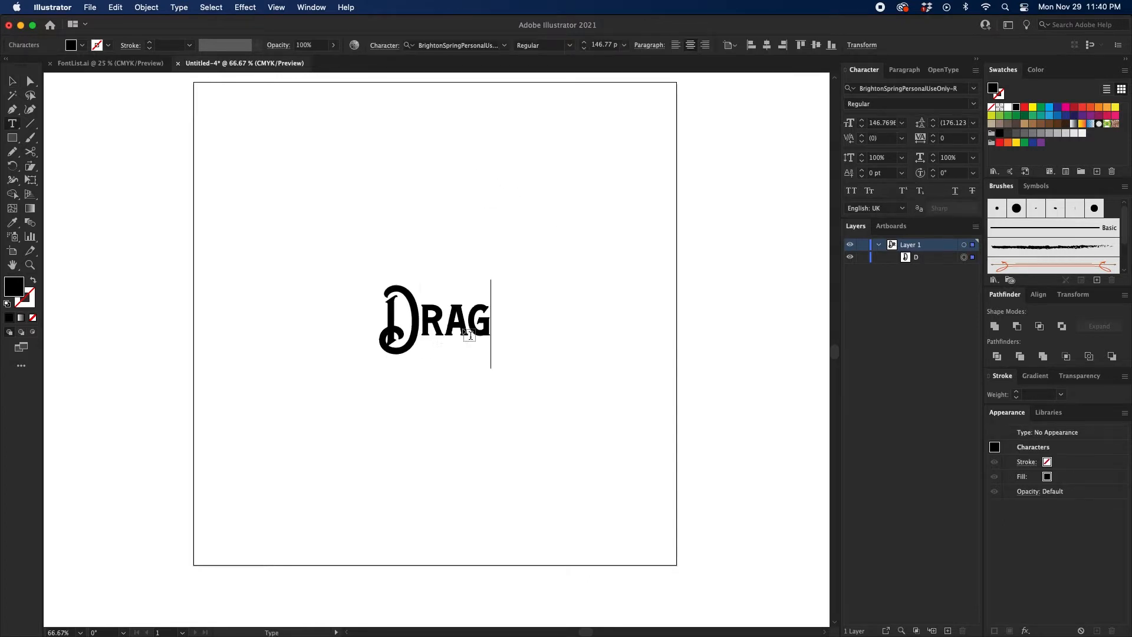
text(stone)
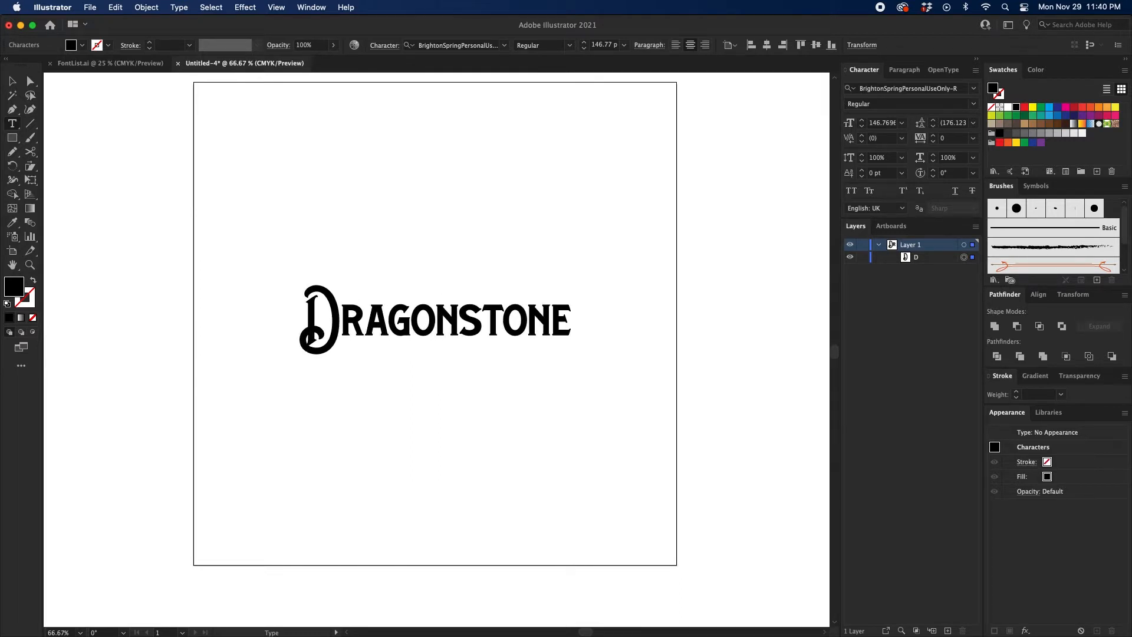
key(Escape)
click(476, 243)
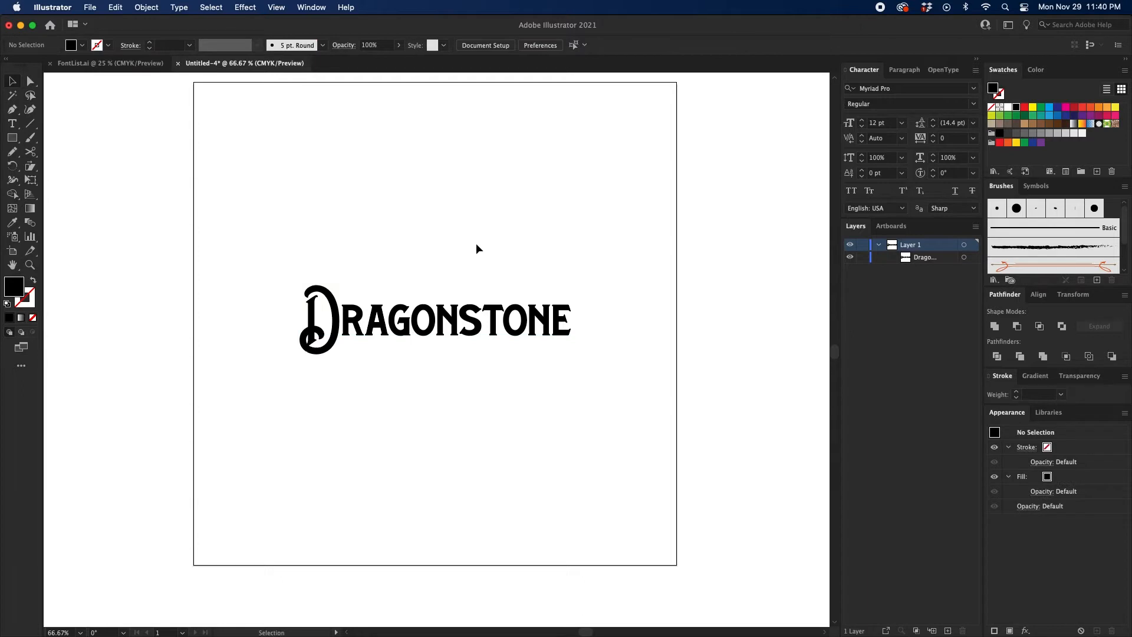
Move the Dragonstone text slightly upward on the artboard, keeping it selected
key(super+equal)
click(461, 272)
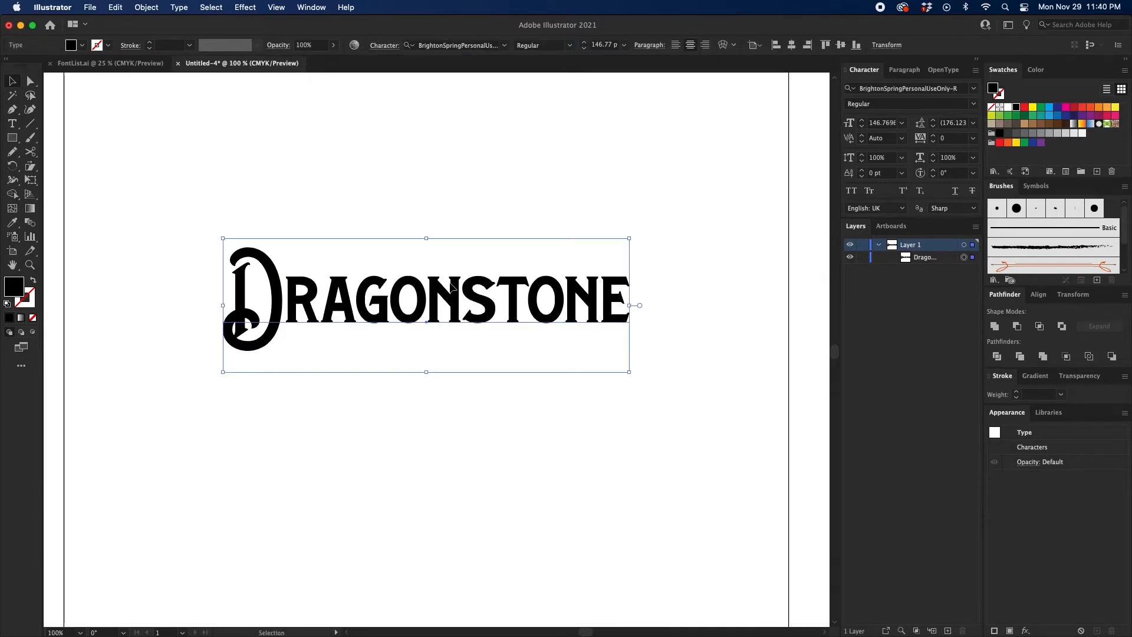
drag(424, 296, 423, 285)
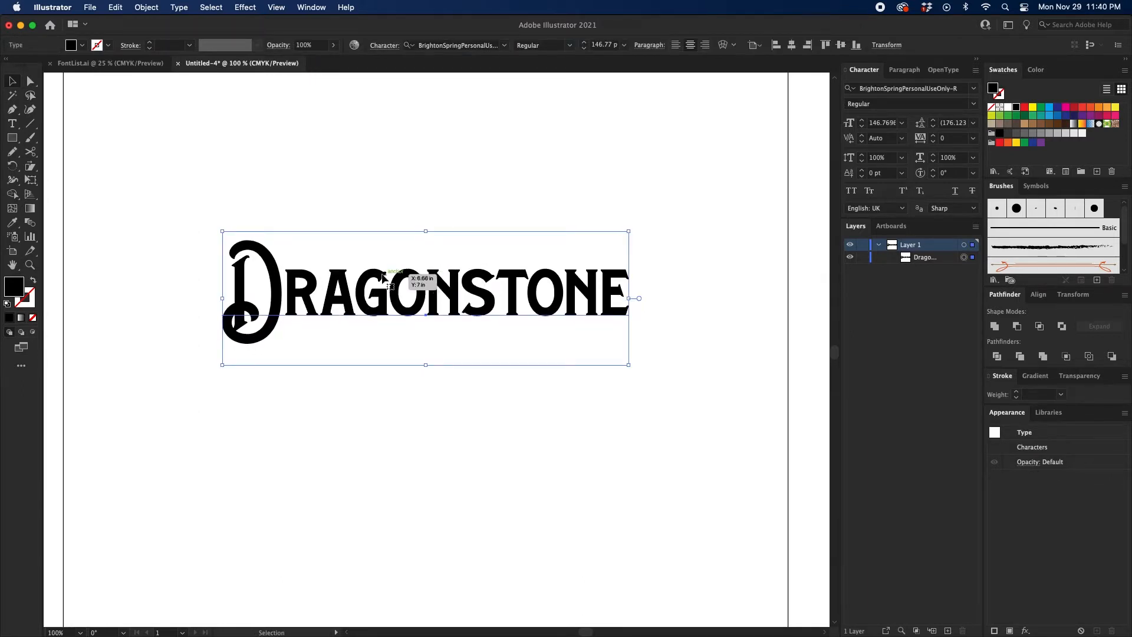
click(437, 189)
click(389, 282)
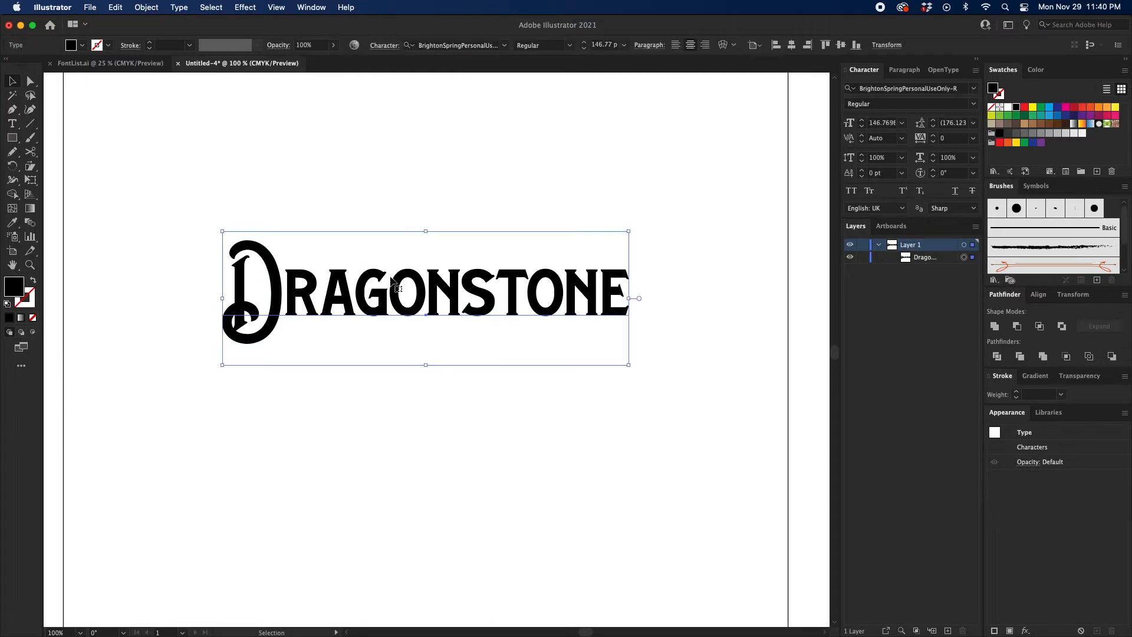
Convert the Dragonstone text to outlines and enlarge it proportionally from its centre to about 12.07 in wide
right_click(388, 282)
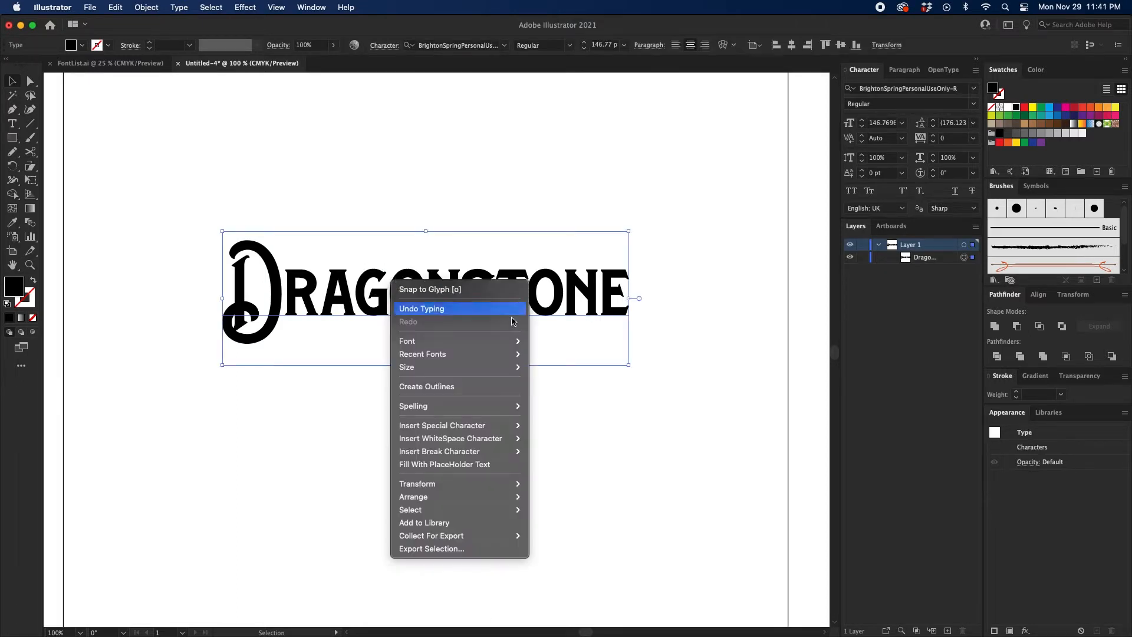
click(441, 386)
drag(628, 291, 717, 291)
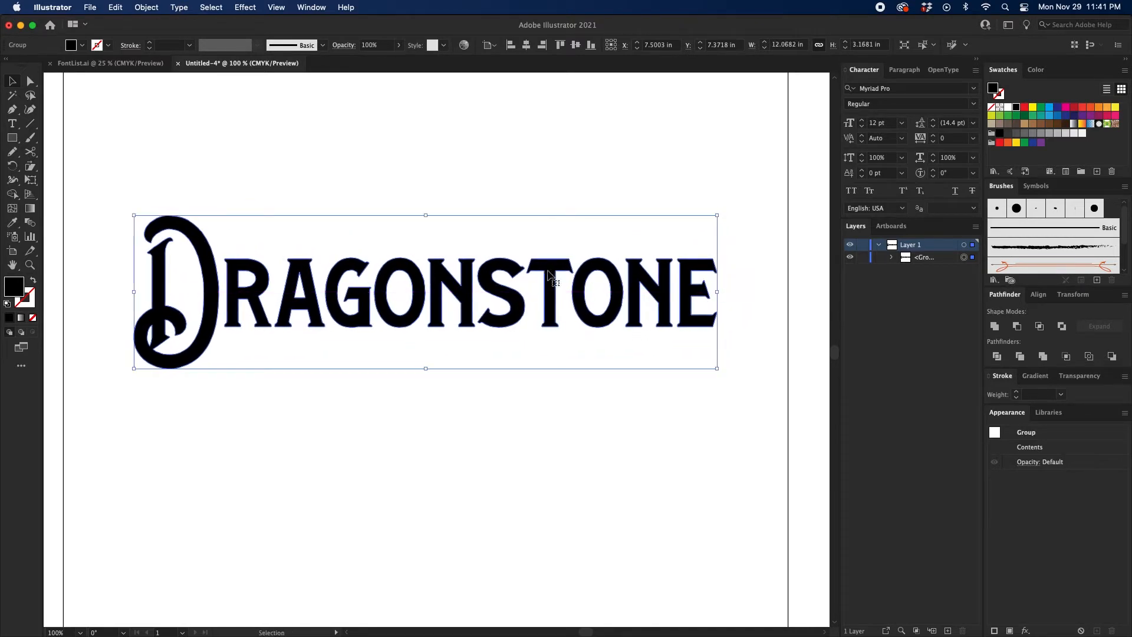
Shear the outlined Dragonstone lettering by 15° along the horizontal axis and deselect it
scroll(549, 276, down, 1)
scroll(548, 276, right, 1)
click(431, 253)
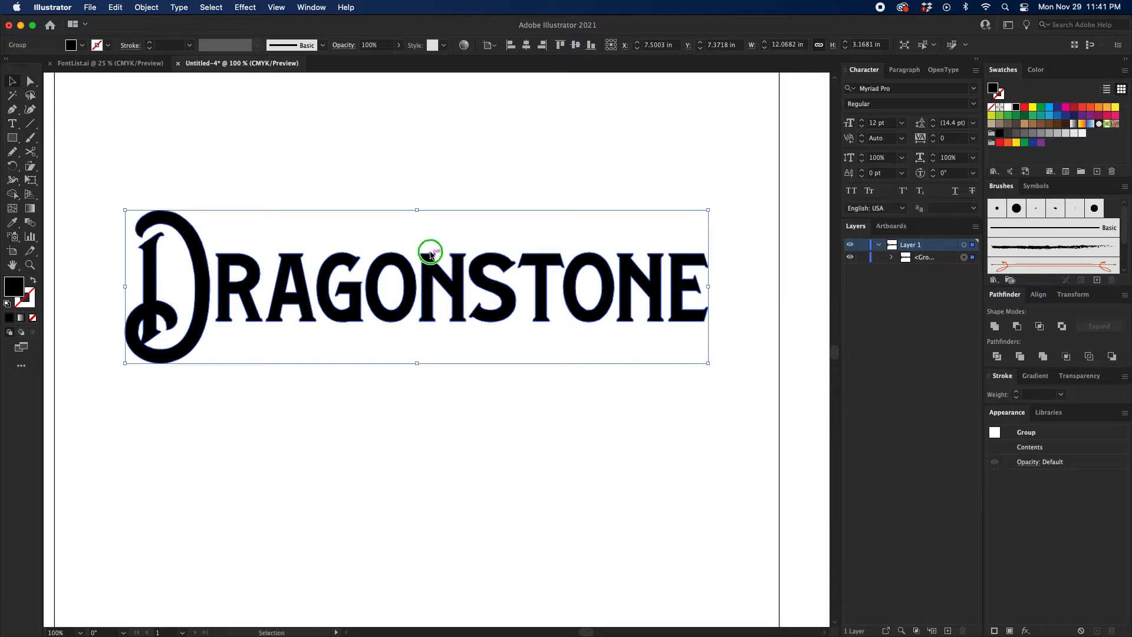
right_click(431, 255)
mouse_move(466, 401)
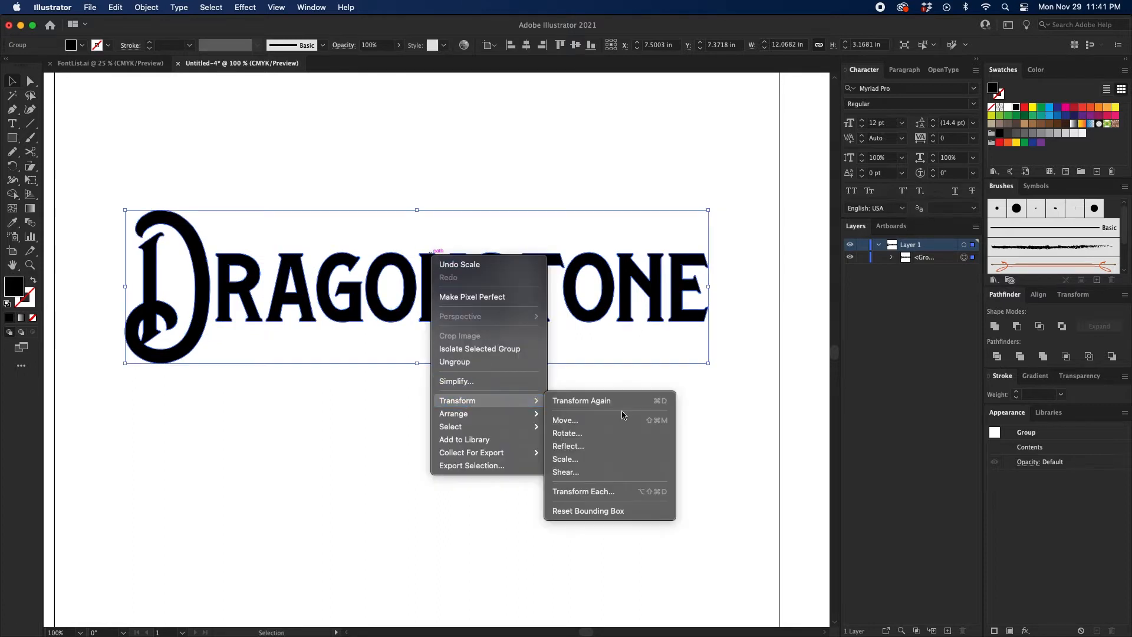
click(568, 471)
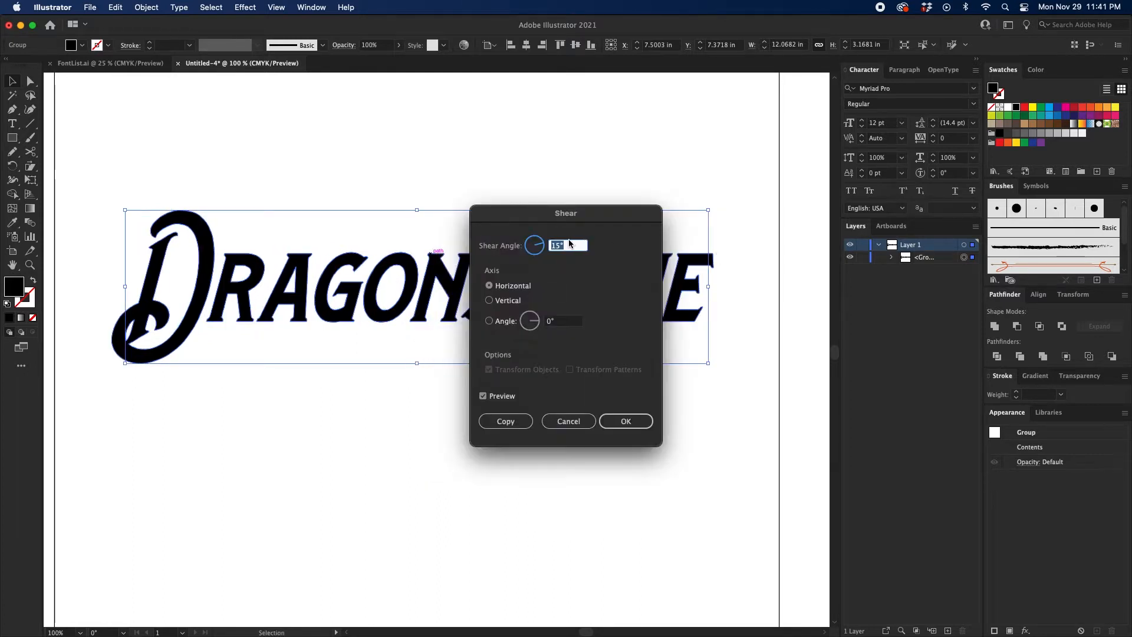
click(569, 245)
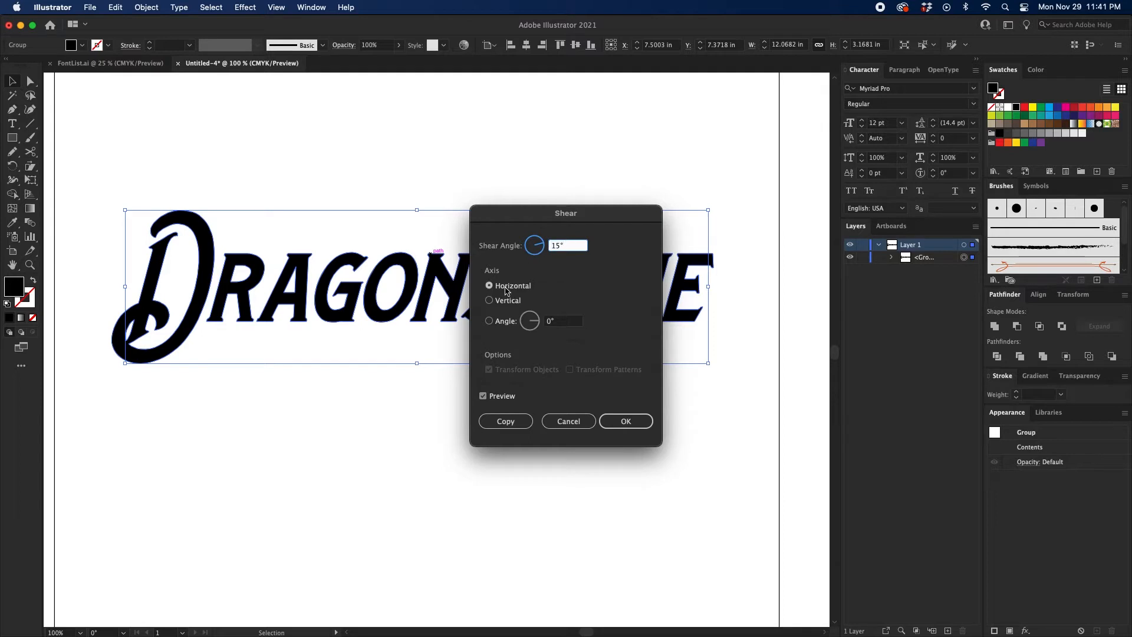
click(646, 425)
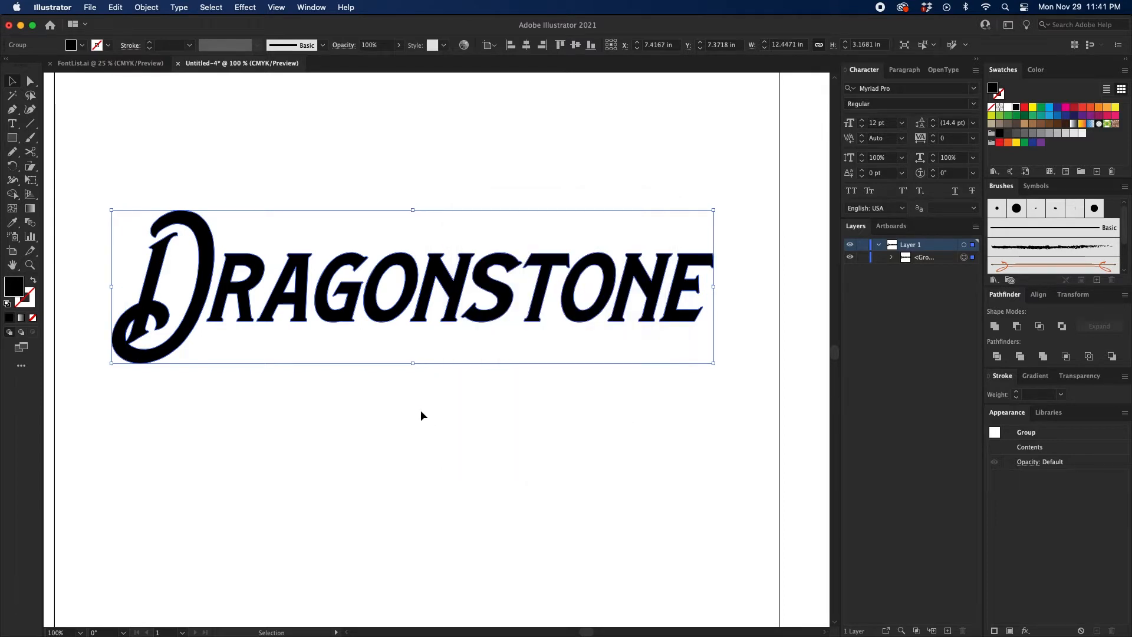
click(406, 402)
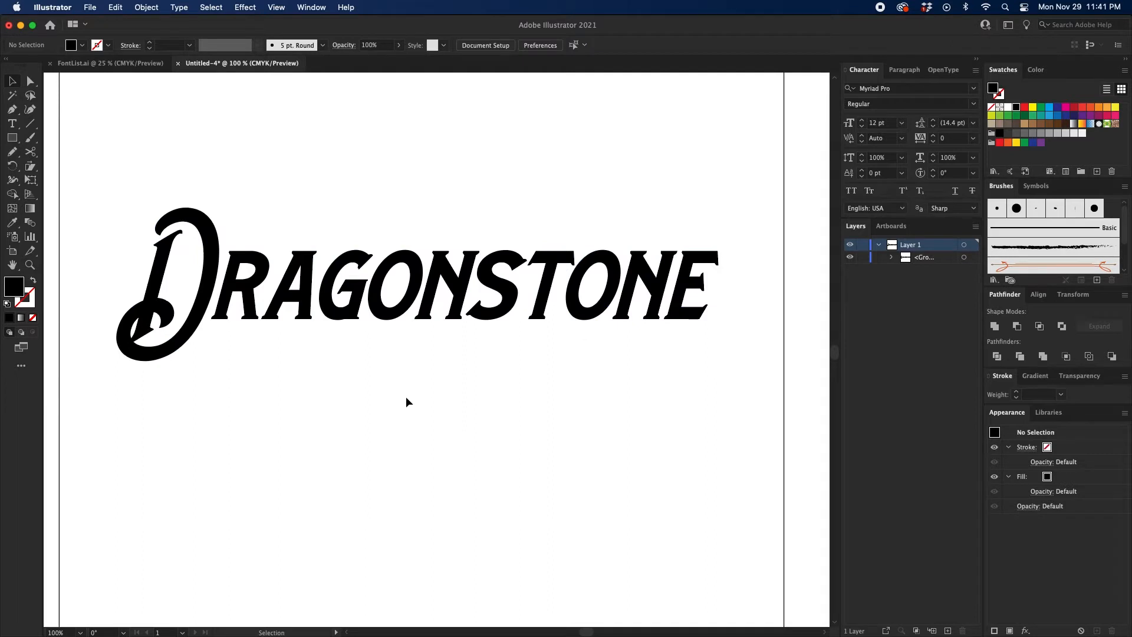
Draw a horizontal line about 13.06 in long just beneath the lettering with a 5 pt dark red stroke
click(31, 123)
drag(108, 367, 737, 367)
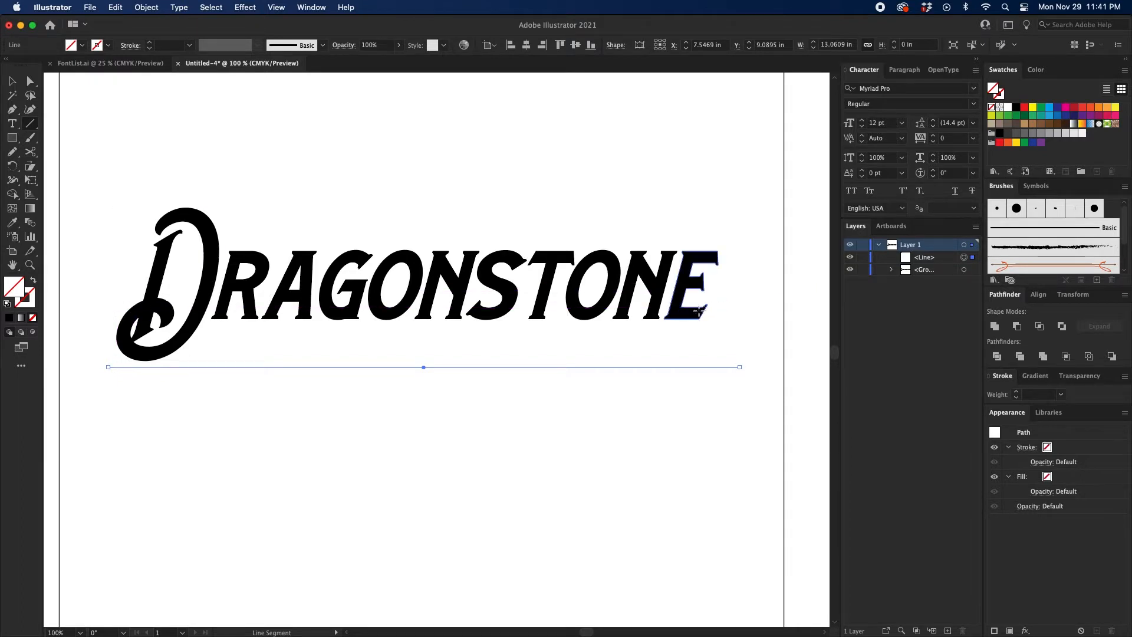
click(1036, 393)
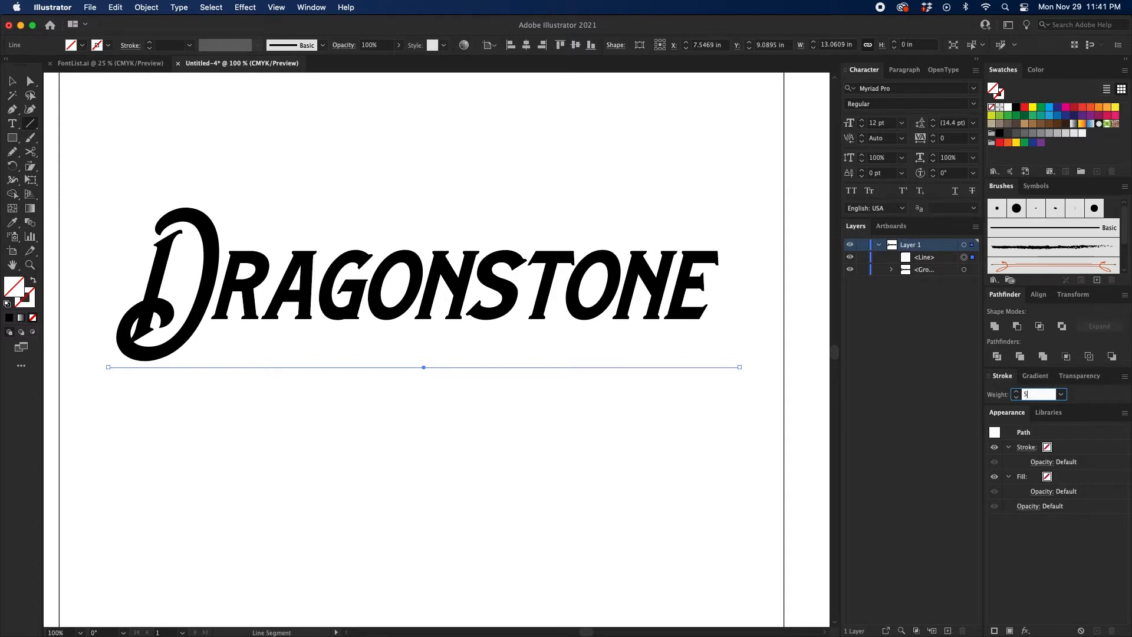
key(Return)
Duplicate the line straight up about 1.94 in across the lettering and set the copy's stroke weight to 1 pt
key(v)
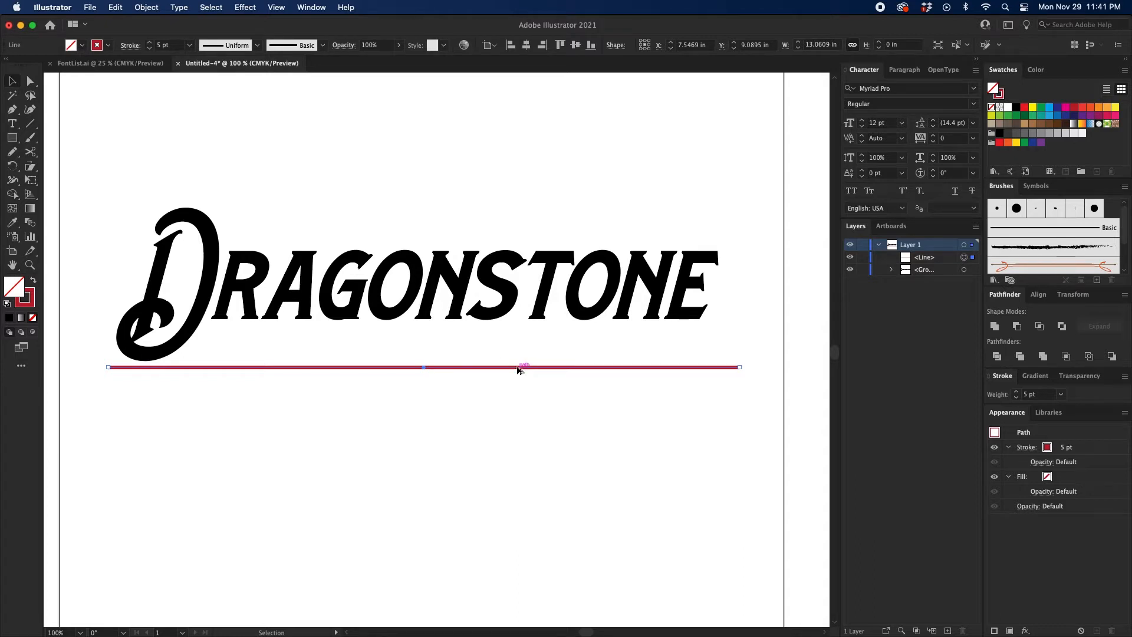
drag(518, 370, 517, 277)
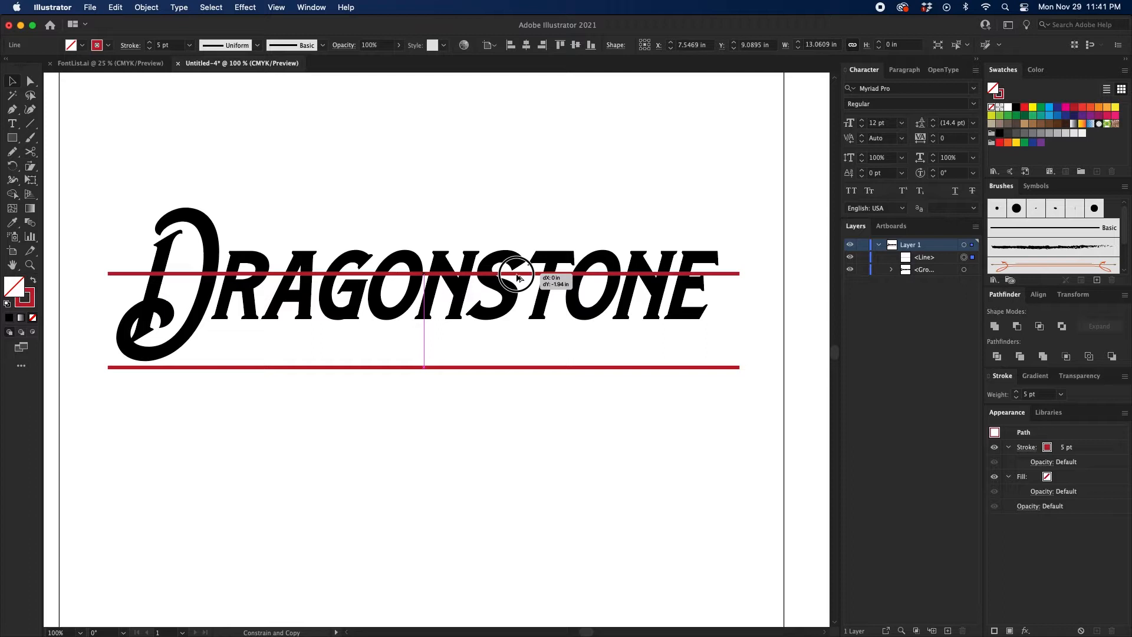
drag(517, 277, 517, 277)
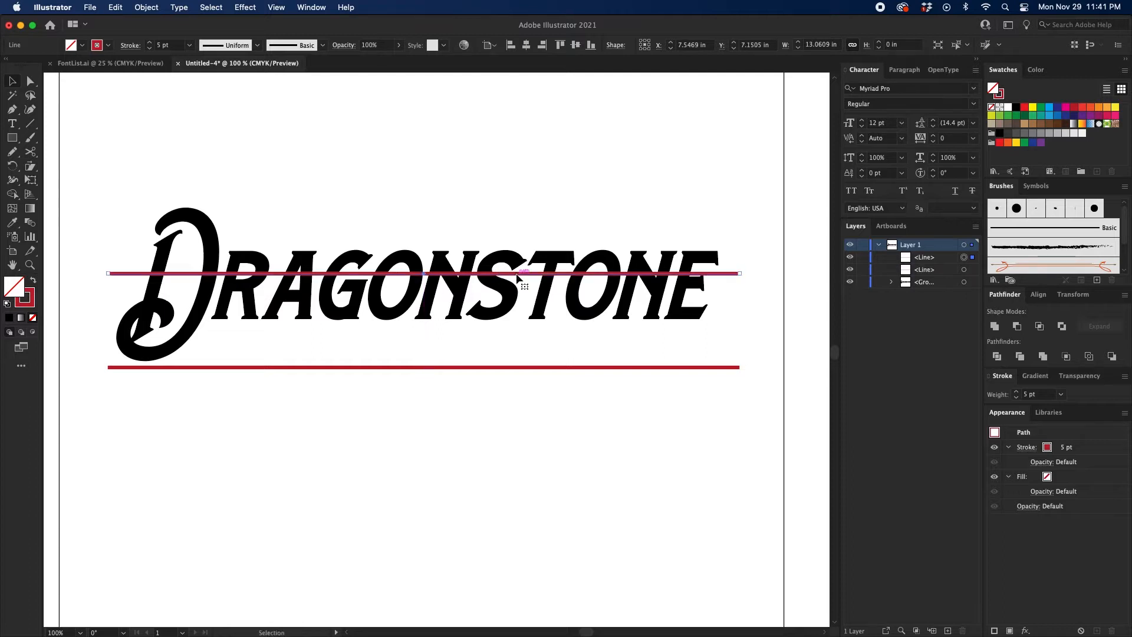
click(1035, 396)
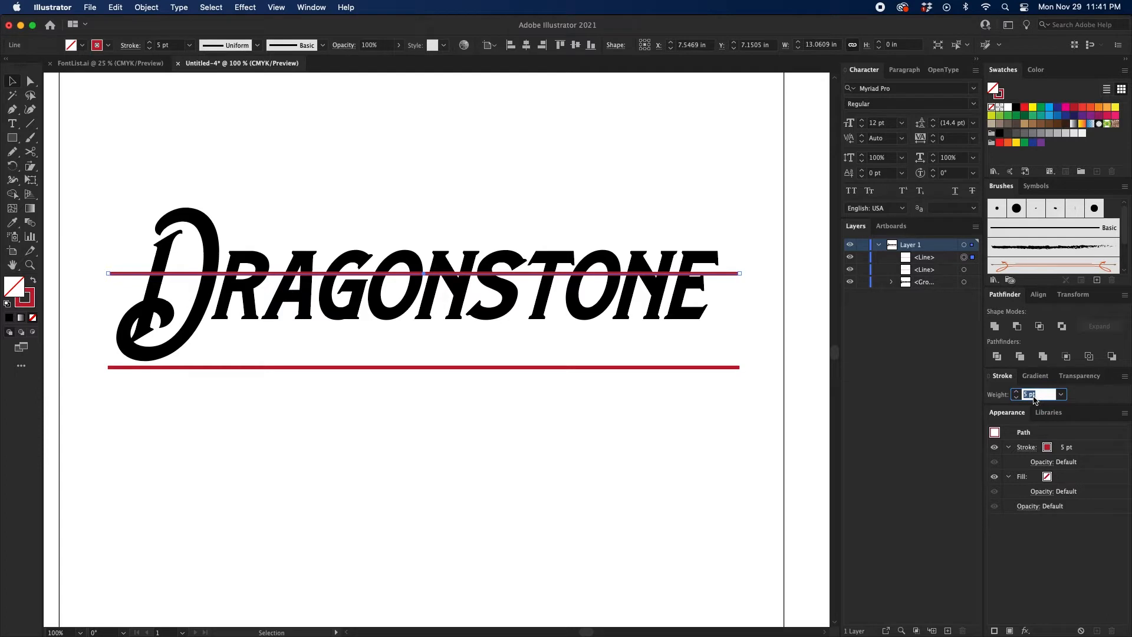
text(1)
key(Return)
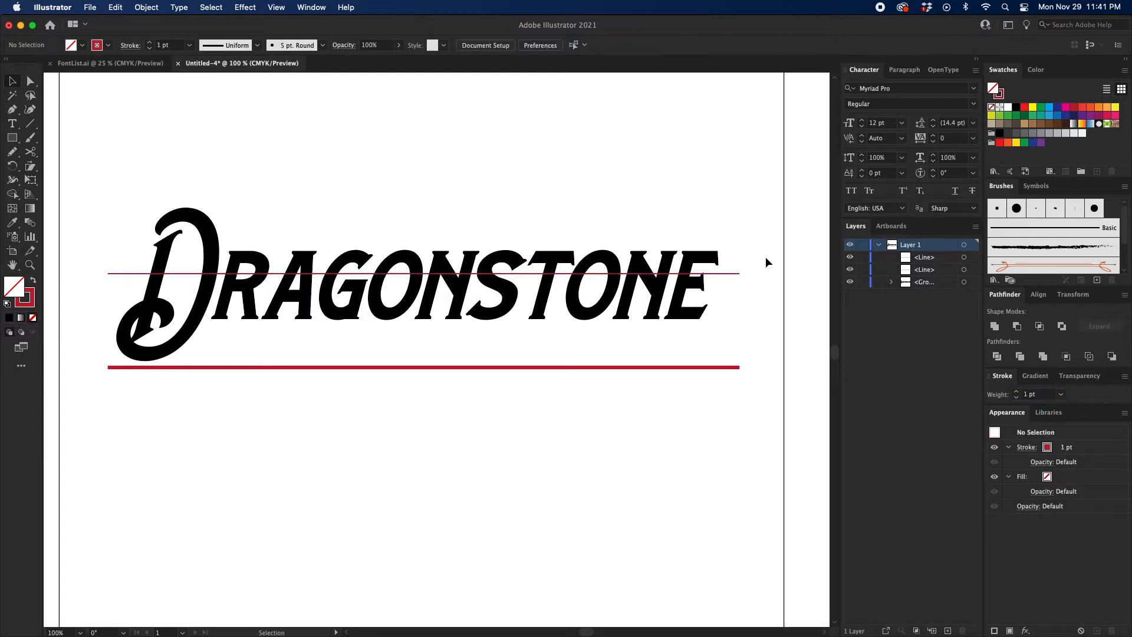
drag(765, 260, 719, 392)
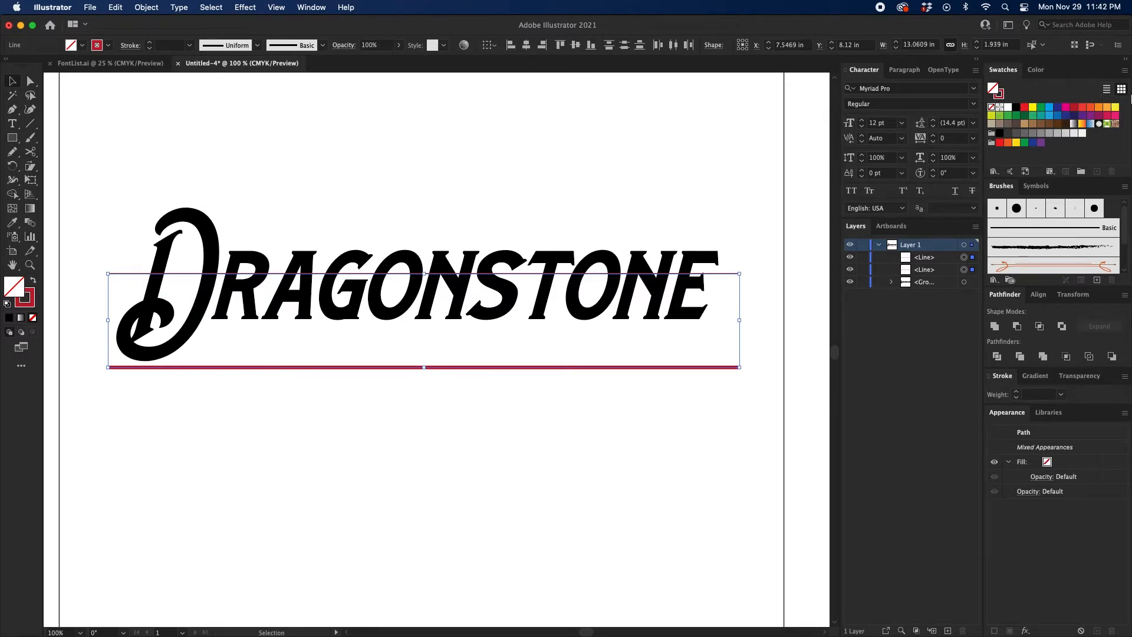
click(1074, 109)
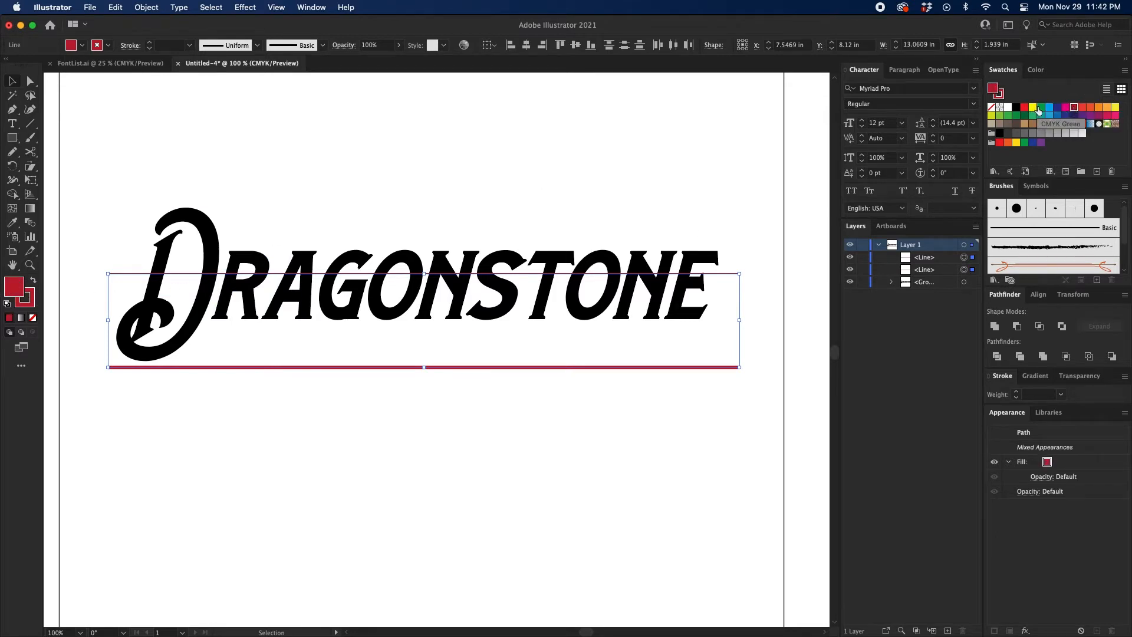
key(super+z)
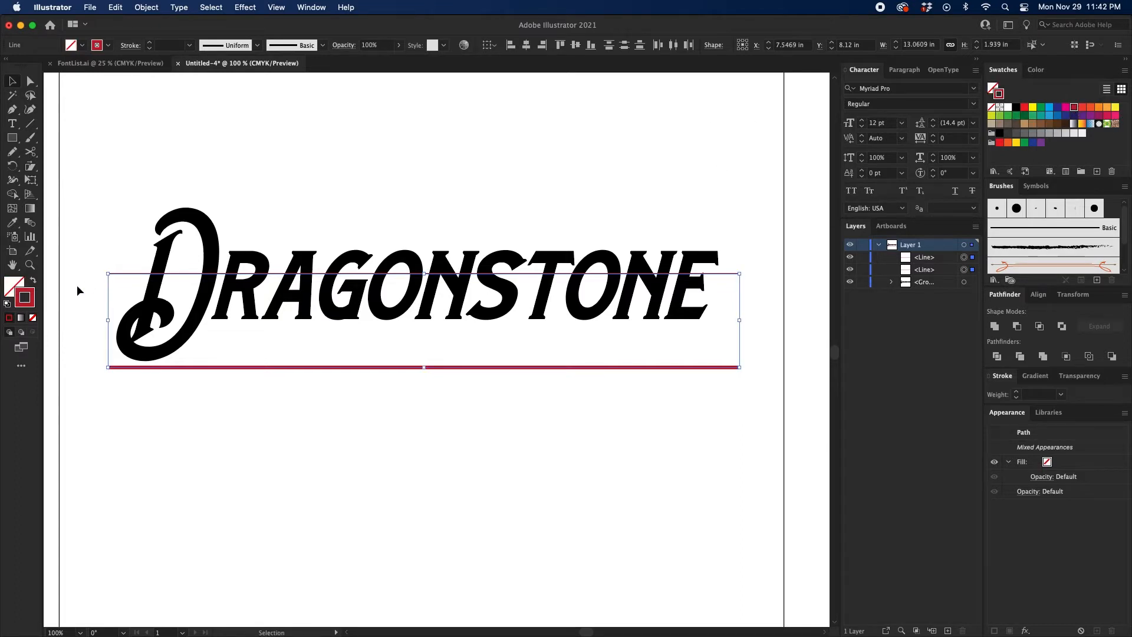
Change the Dragonstone lettering's fill to bright red and deselect it
click(510, 188)
click(537, 280)
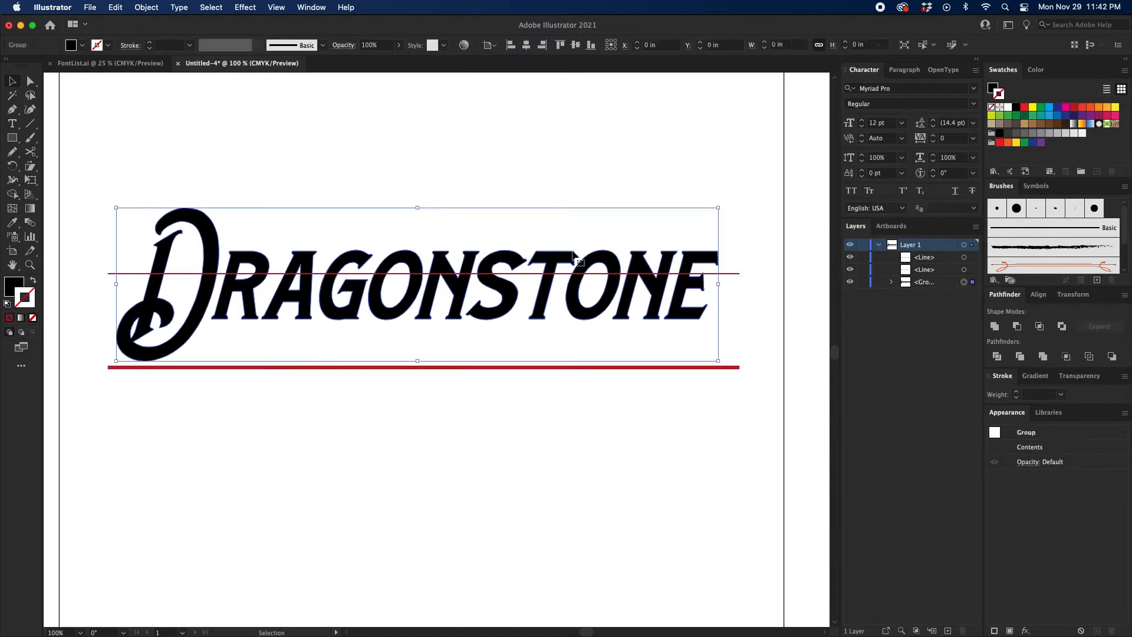
click(1026, 108)
key(x)
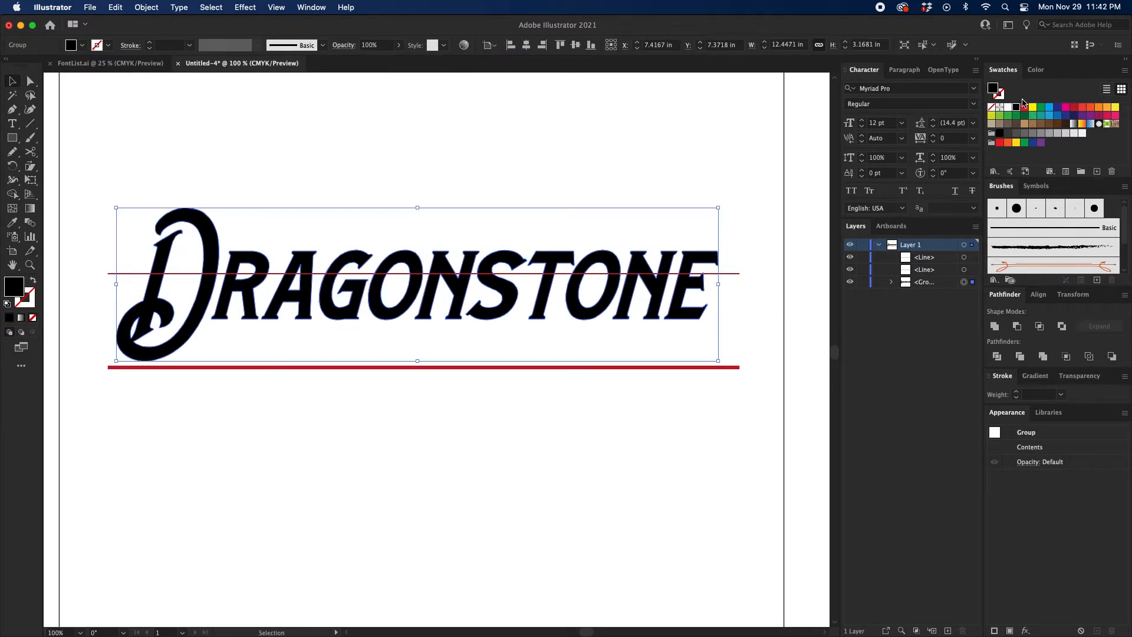
click(1027, 108)
click(588, 133)
Select the thin upper line and the thick lower line and make a blend between them
scroll(591, 150, down, 2)
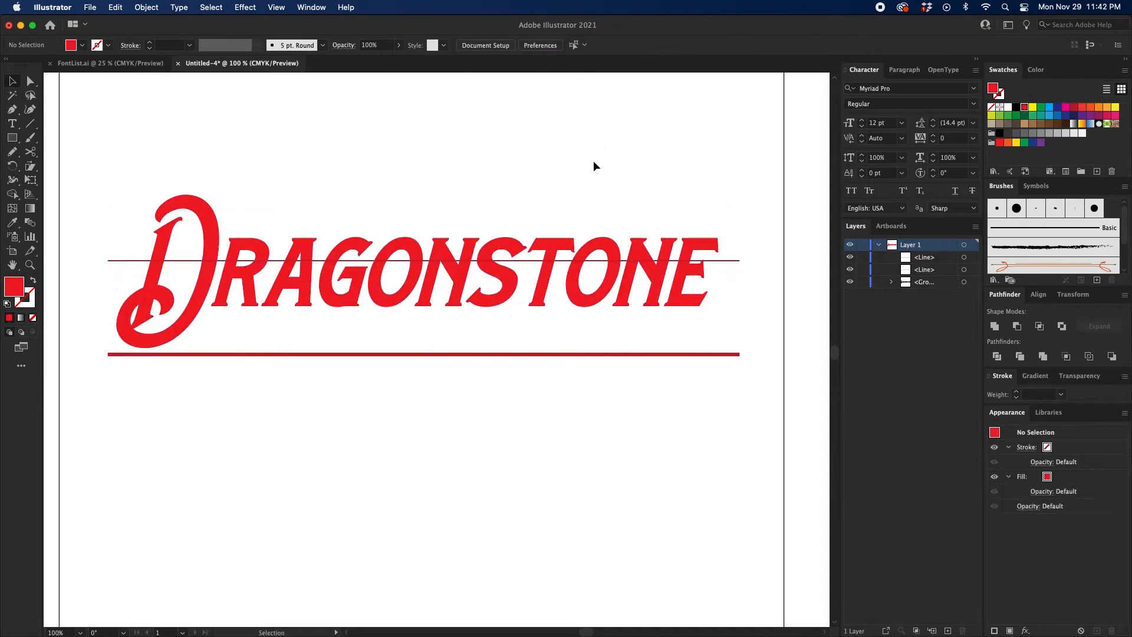
drag(744, 238, 731, 365)
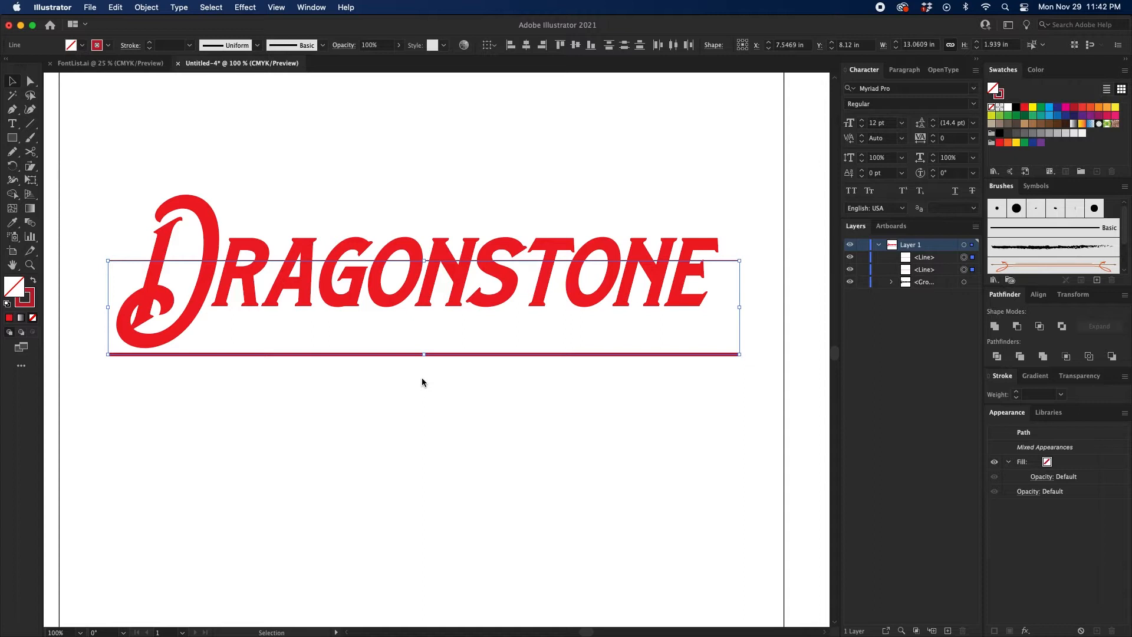
key(a)
key(super+alt+b)
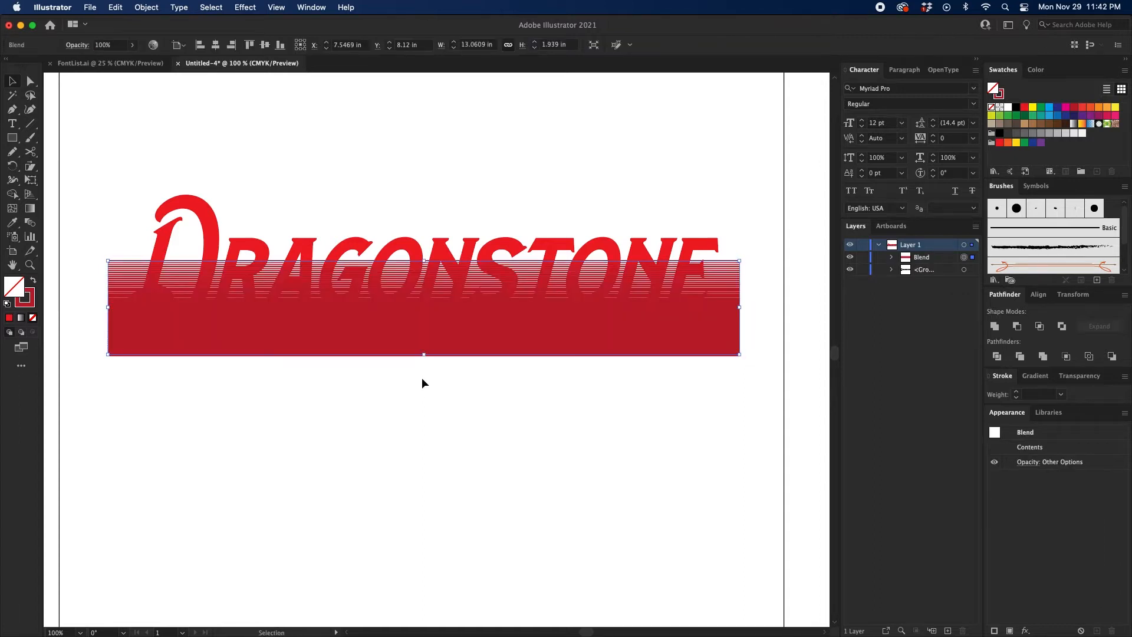
key(super+z)
click(146, 7)
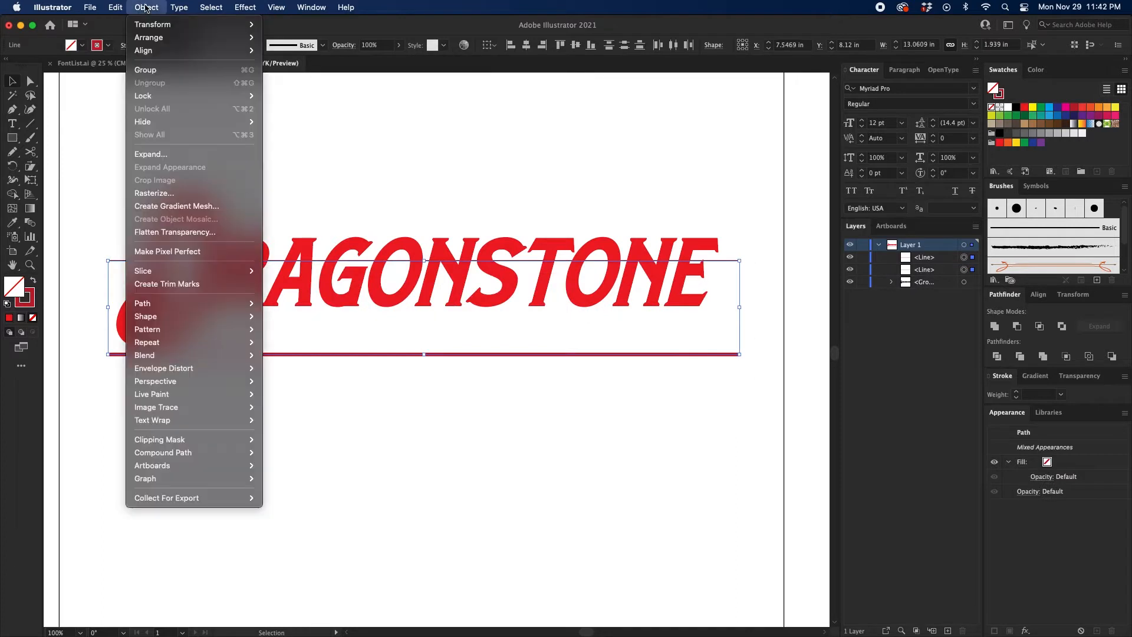
mouse_move(167, 355)
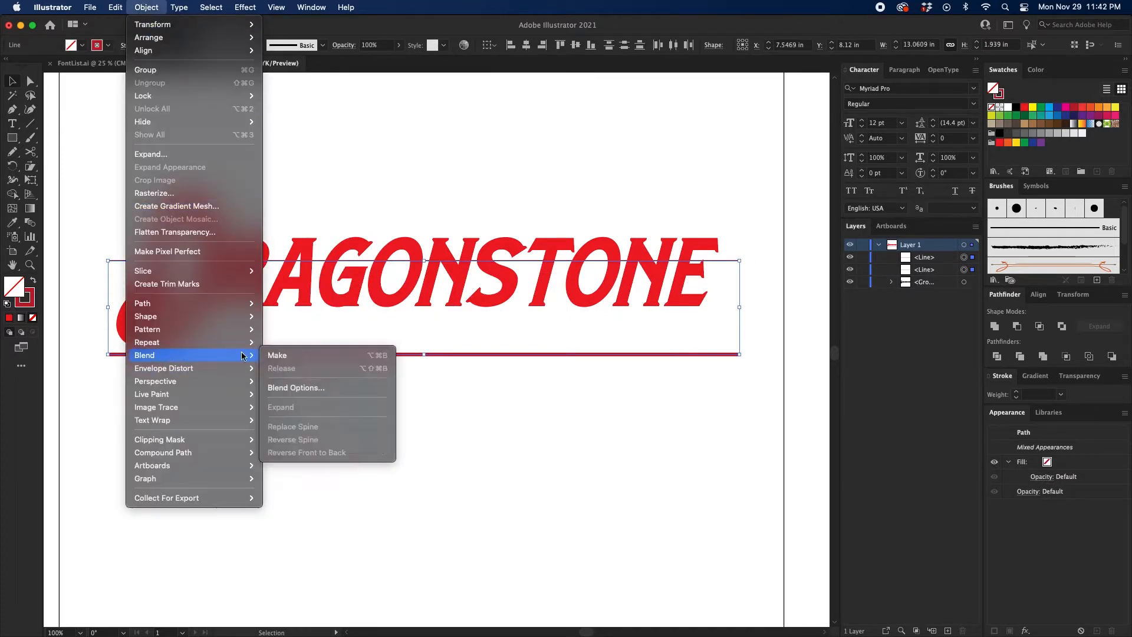
click(277, 355)
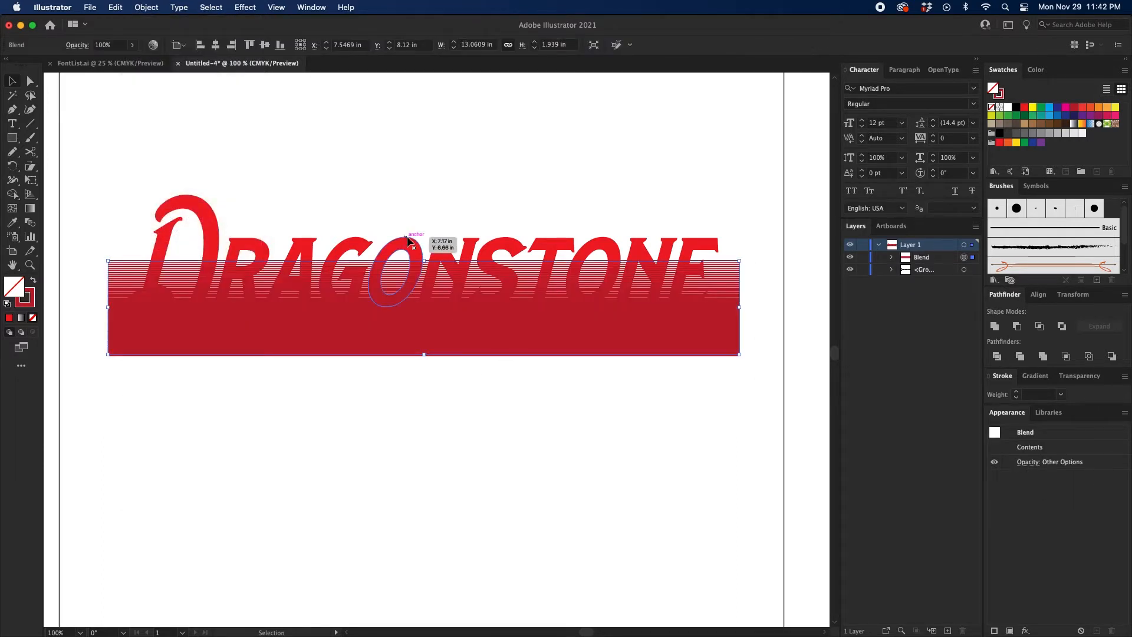
Set the blend's spacing to Specified Steps with 35 steps and deselect it
super+click(405, 237)
key(super+minus)
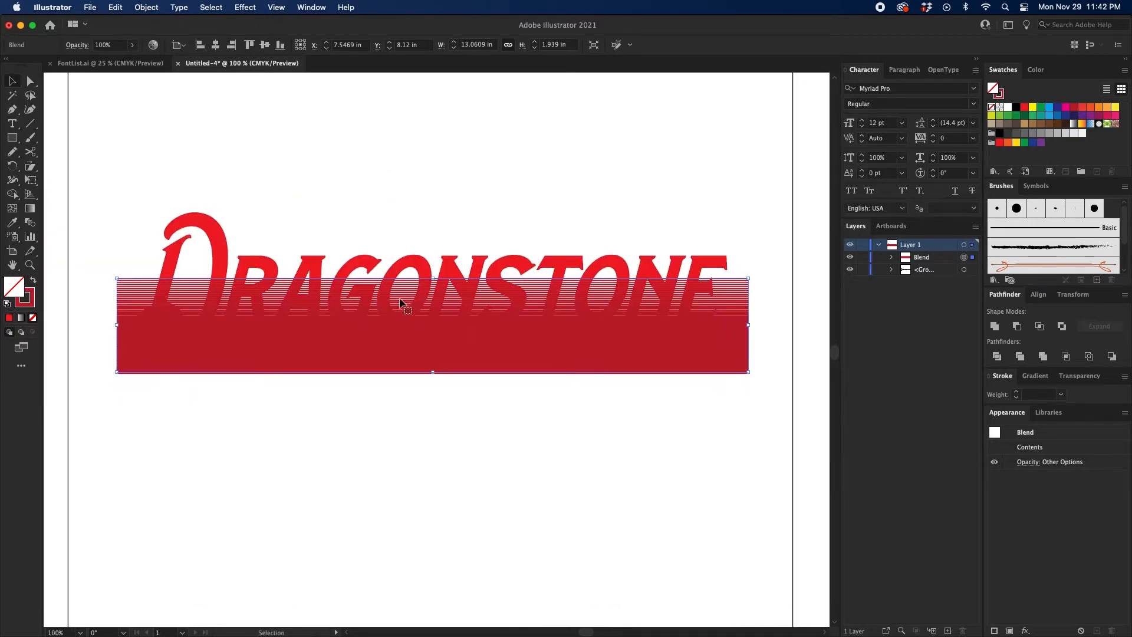
double_click(31, 224)
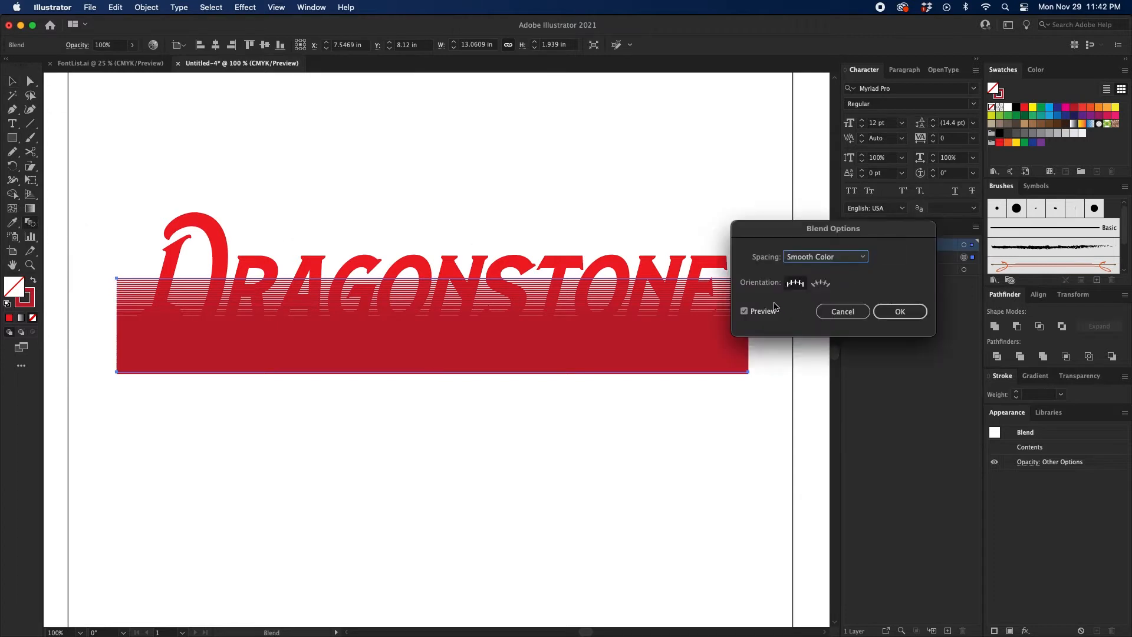
click(826, 256)
click(849, 282)
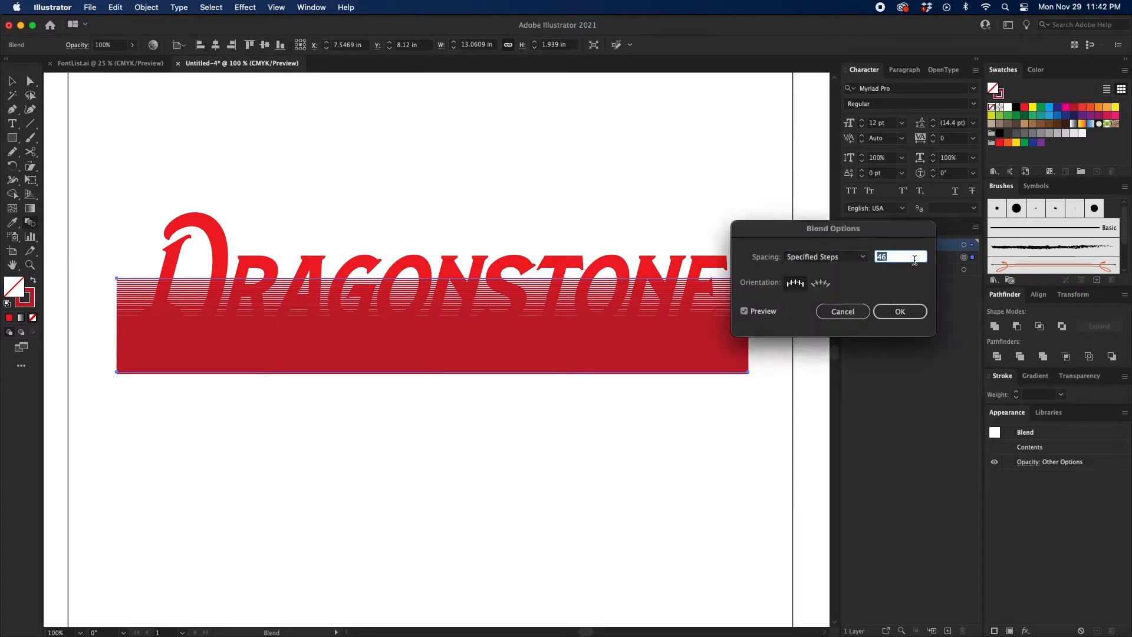
drag(872, 228, 907, 196)
click(930, 224)
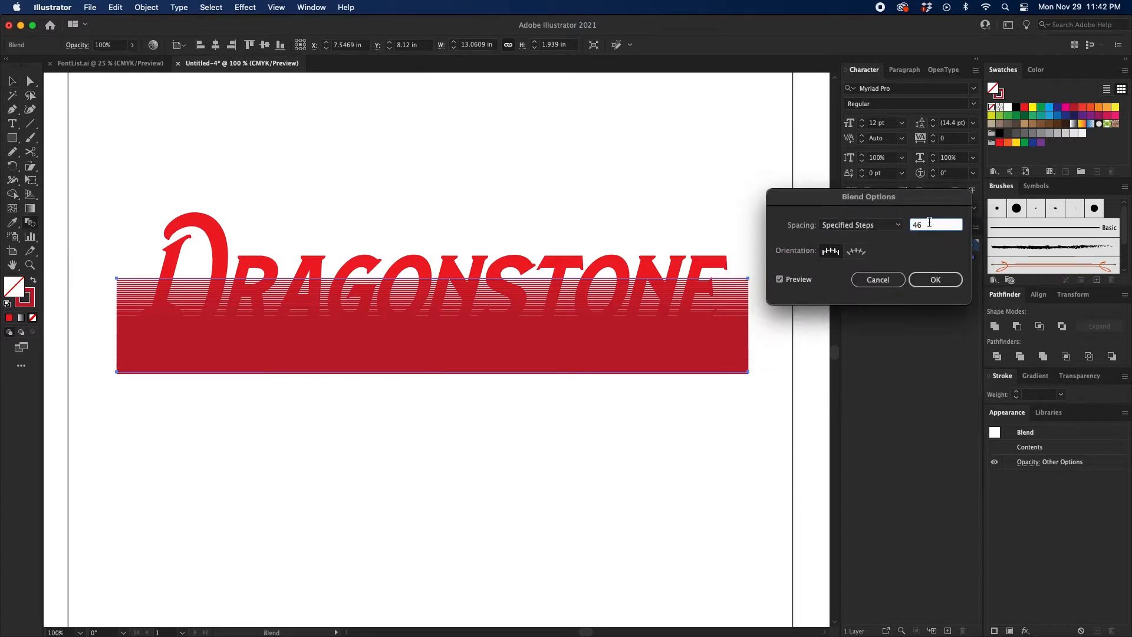
key(Down)
key(Down)
key(Down)
key(Down)
key(Down)
key(Down)
key(Down)
key(Down)
key(Down)
key(Down)
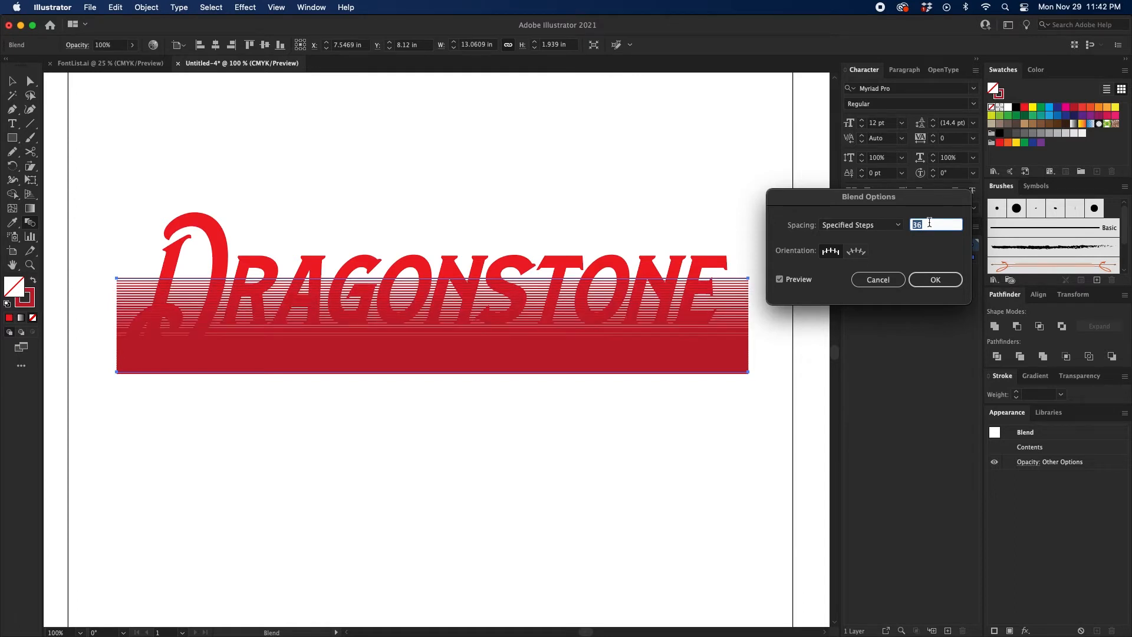
key(Down)
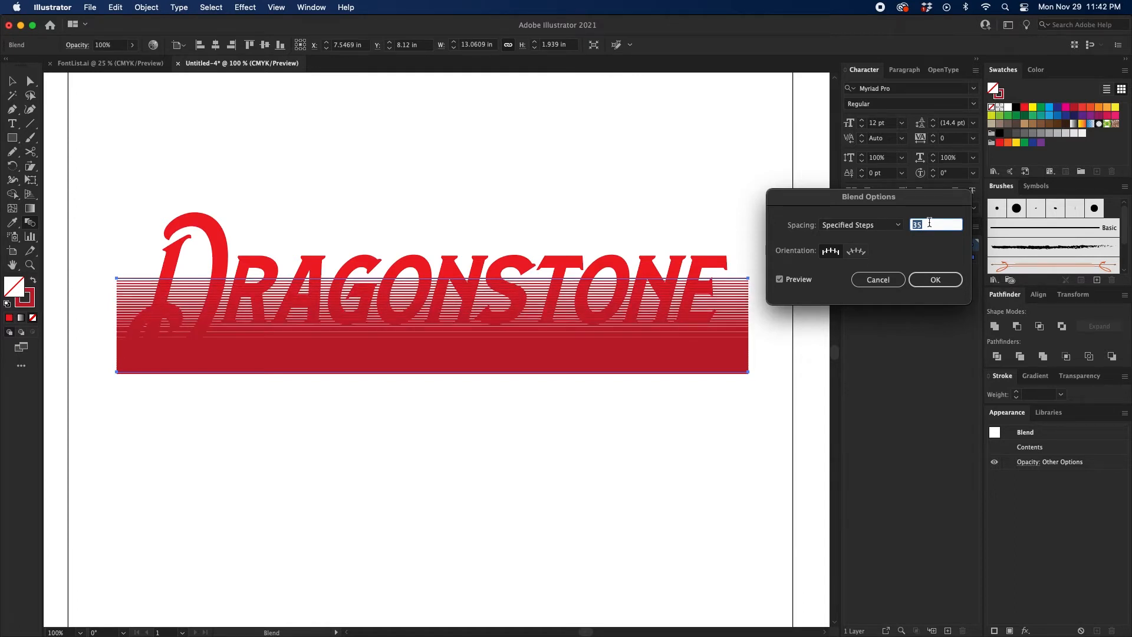
click(939, 280)
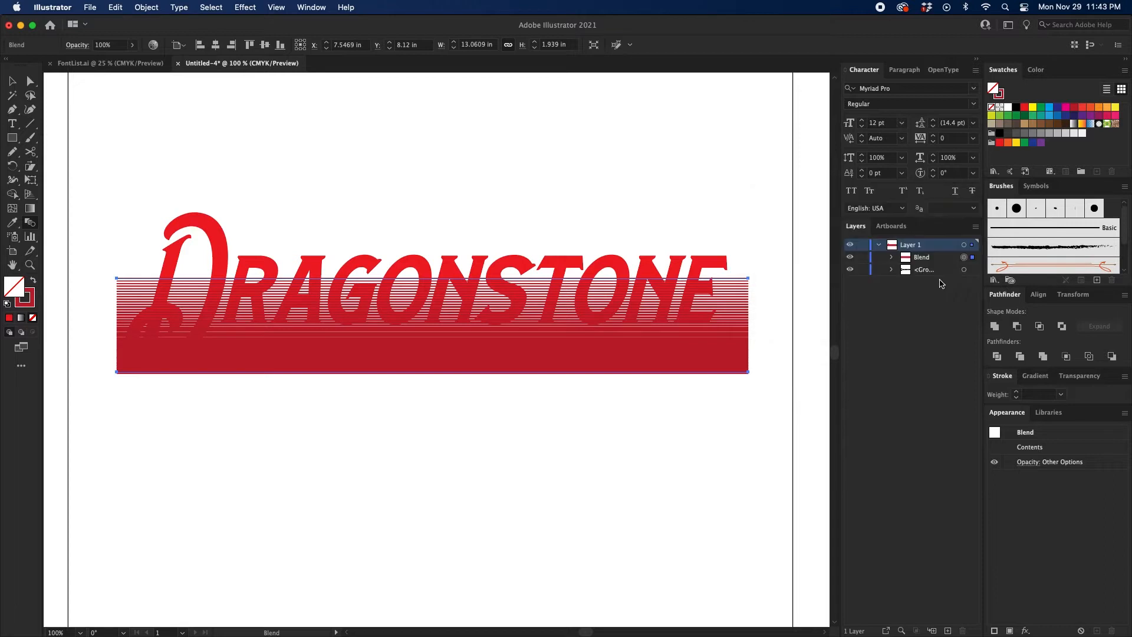
click(11, 81)
click(332, 204)
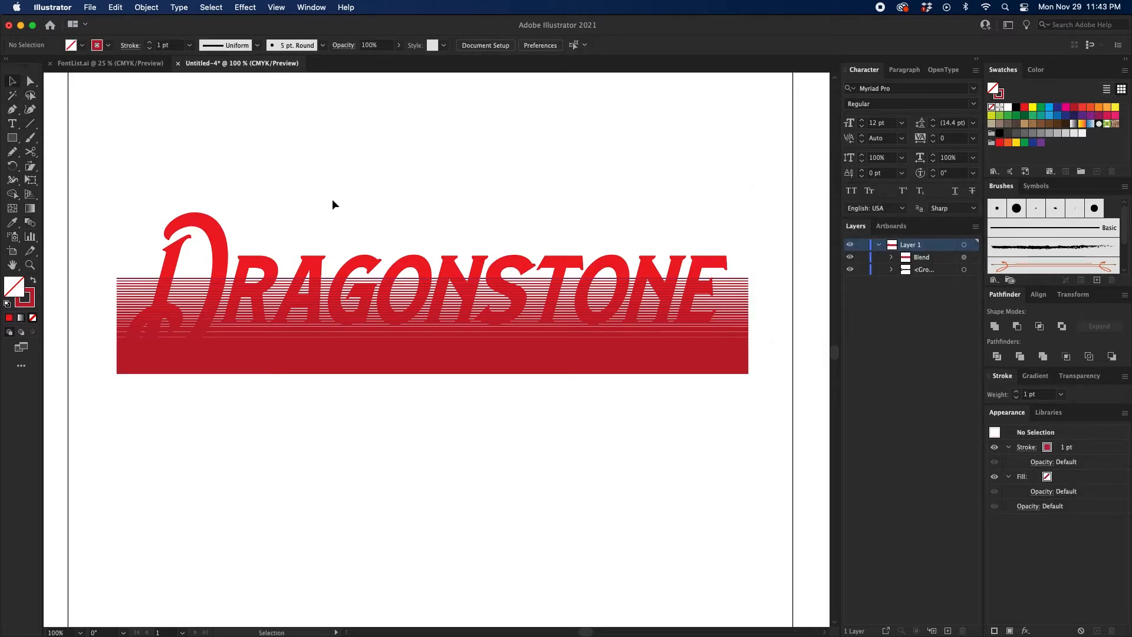
Copy the red Dragonstone lettering group and clear the selection
drag(294, 199, 197, 245)
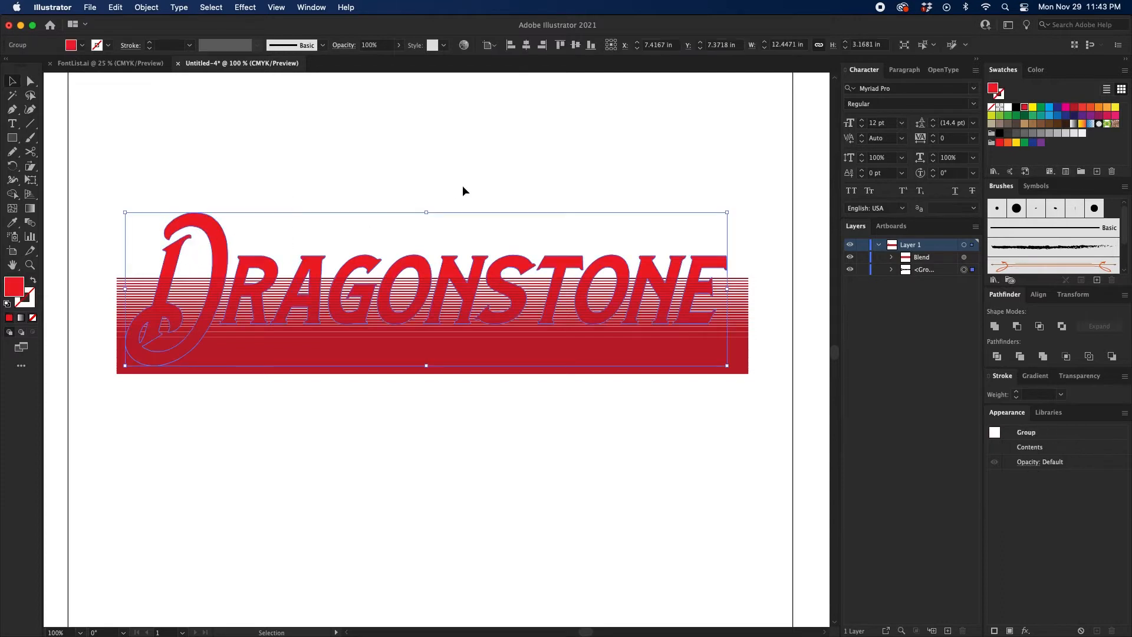
drag(465, 189, 438, 191)
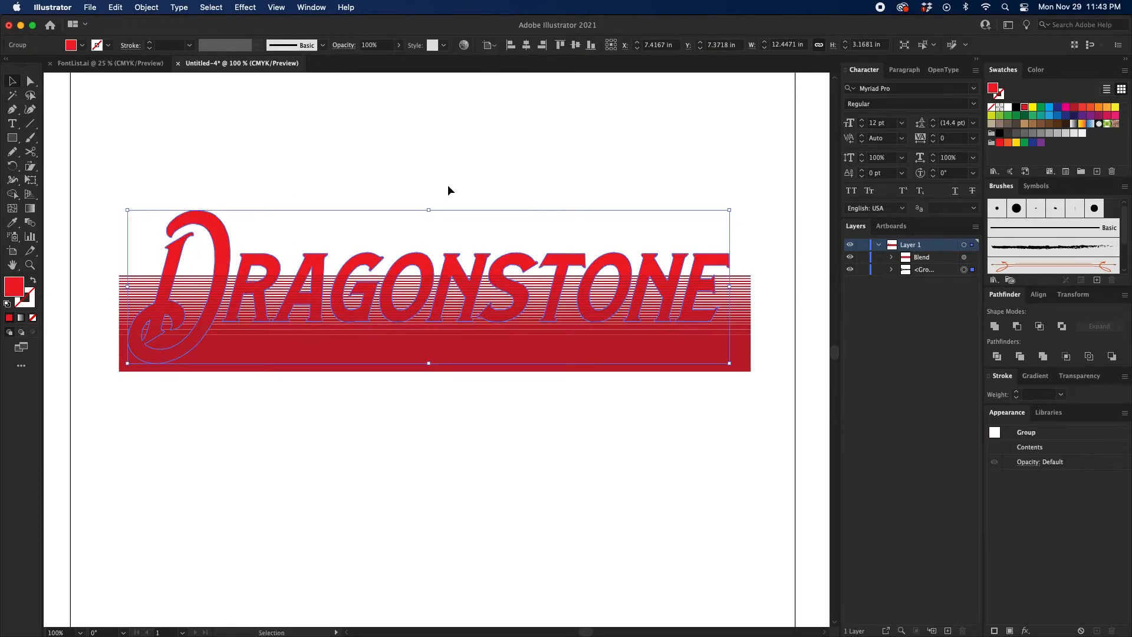
click(606, 166)
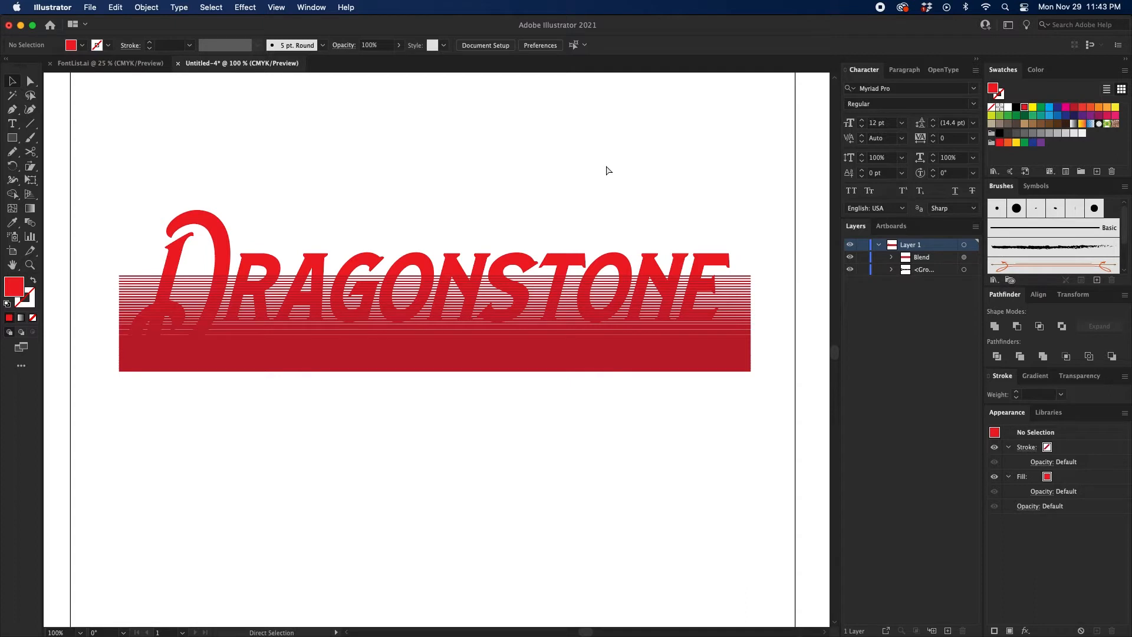
key(super+f)
key(super+z)
scroll(602, 139, down, 2)
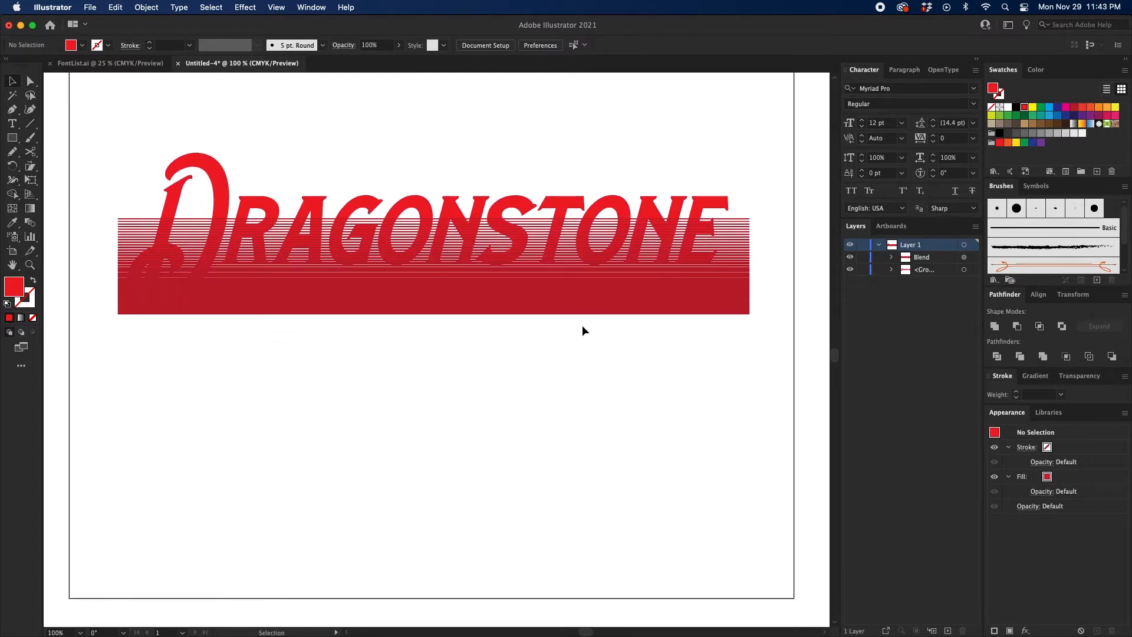
scroll(564, 347, down, 2)
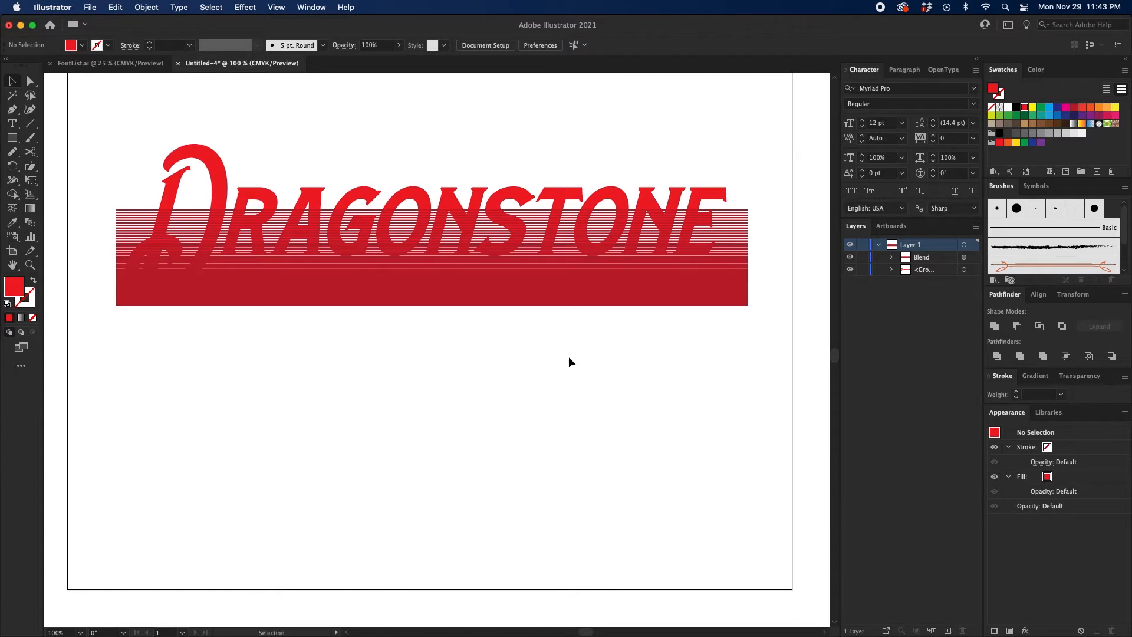
scroll(566, 360, down, 1)
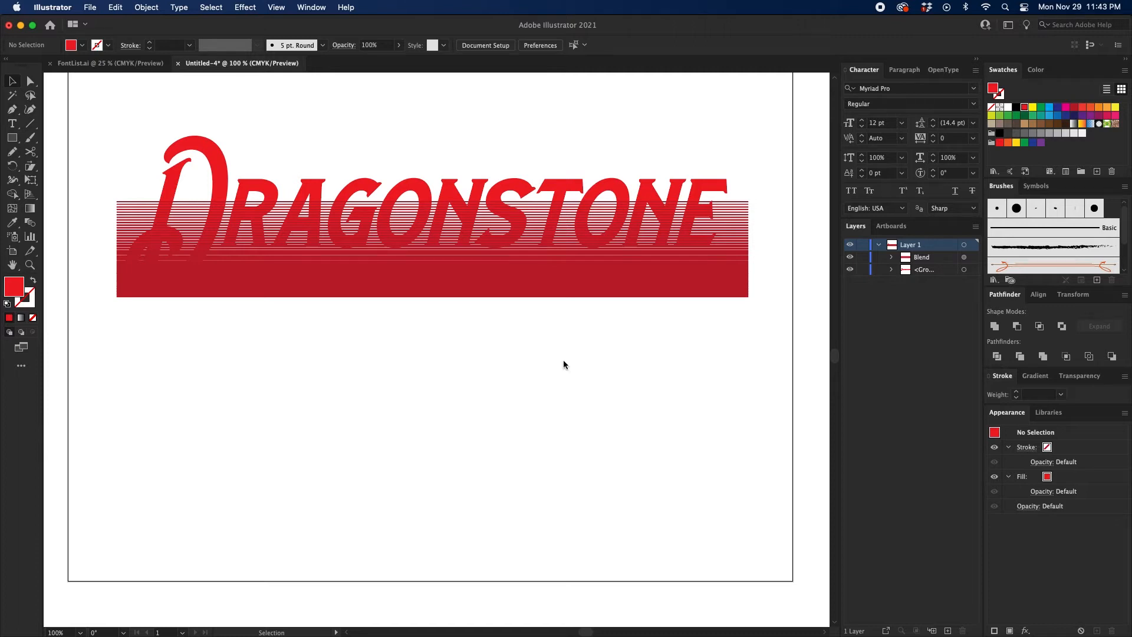
key(super+v)
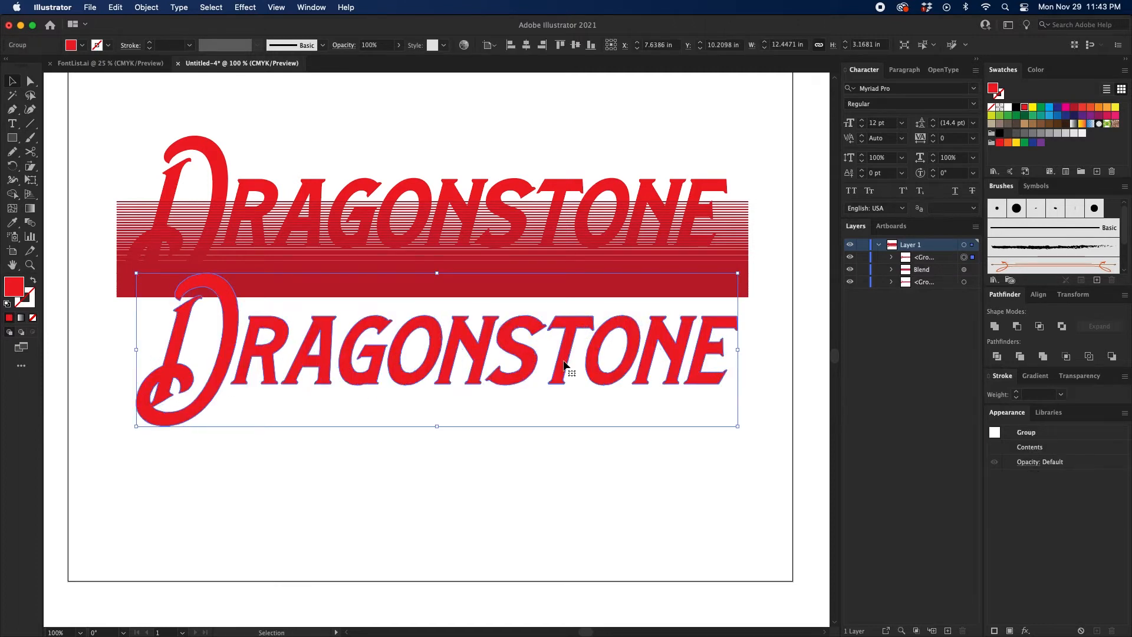
key(Delete)
drag(562, 361, 468, 338)
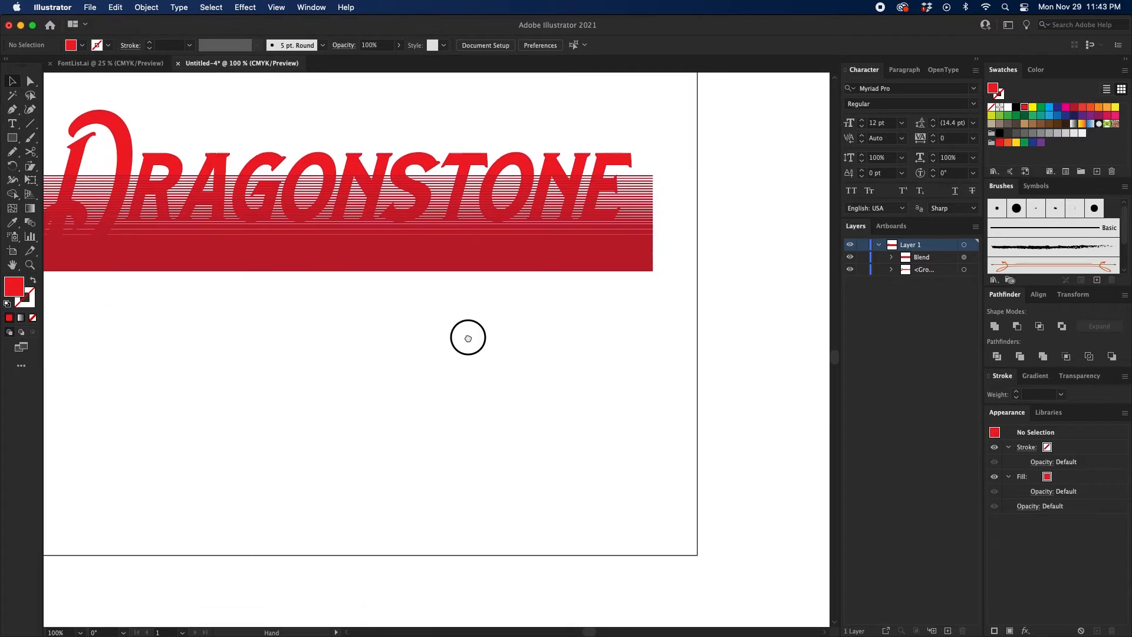
Paste the copied lettering in place in front of the blend and make it a compound path
drag(538, 373, 508, 385)
key(super+f)
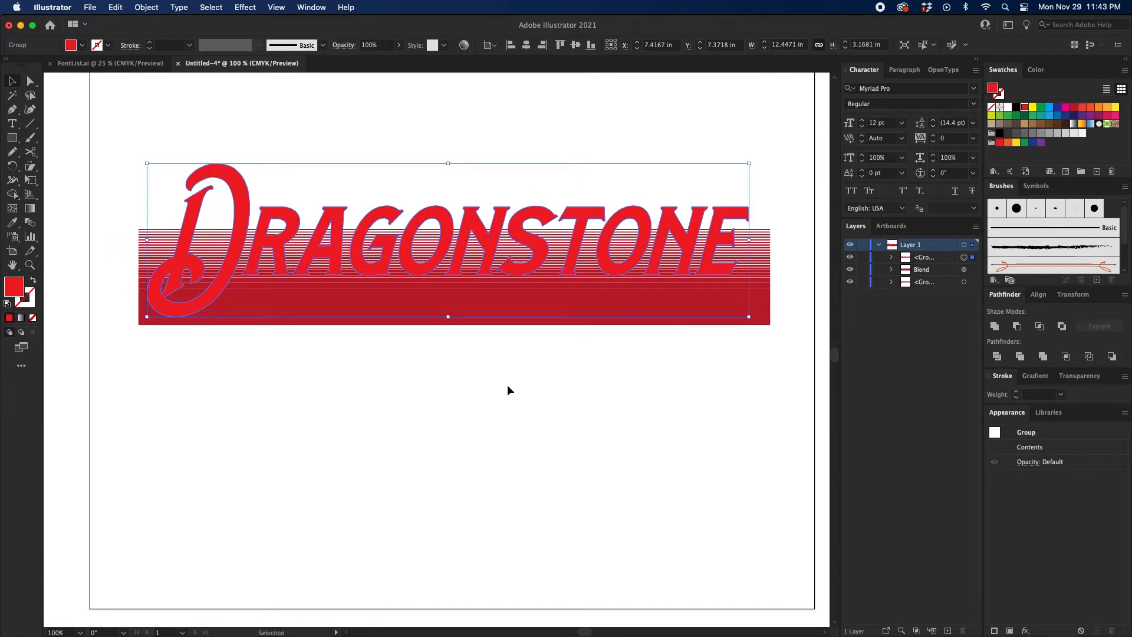
key(super+8)
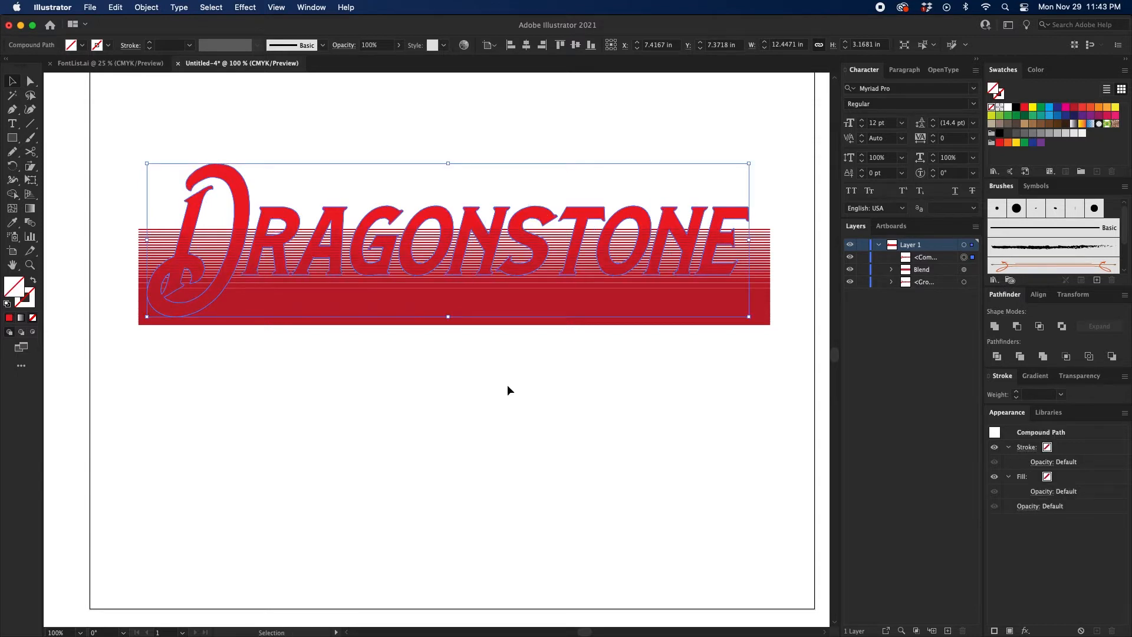
Select the blend together with the compound path and make a clipping mask so the stripes stay inside the letters
scroll(703, 147, up, 1)
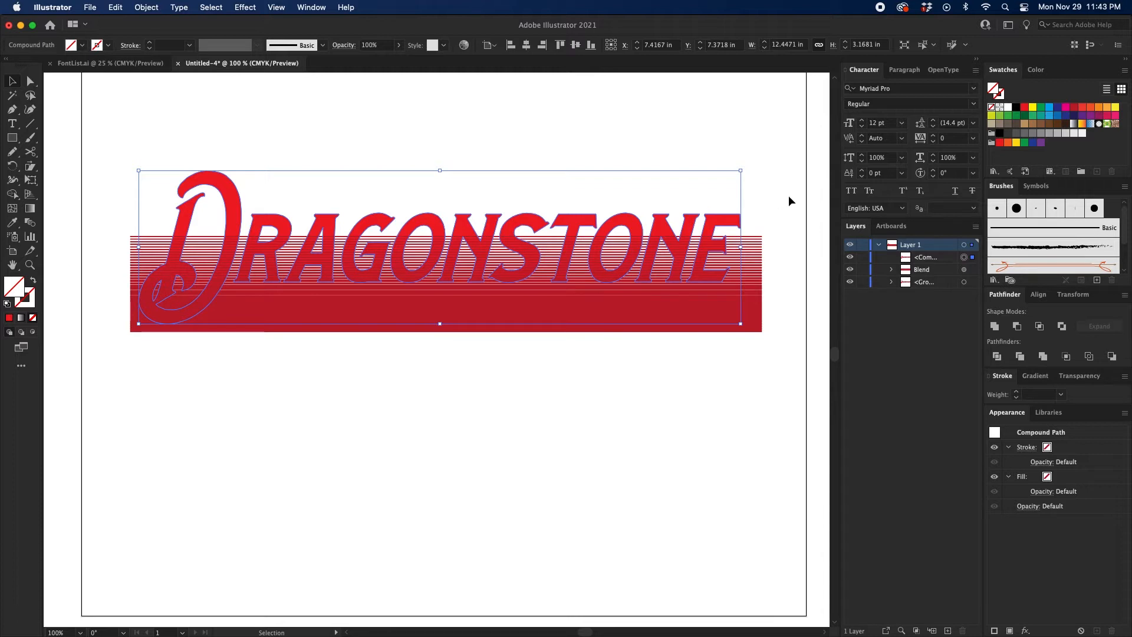
shift+click(761, 280)
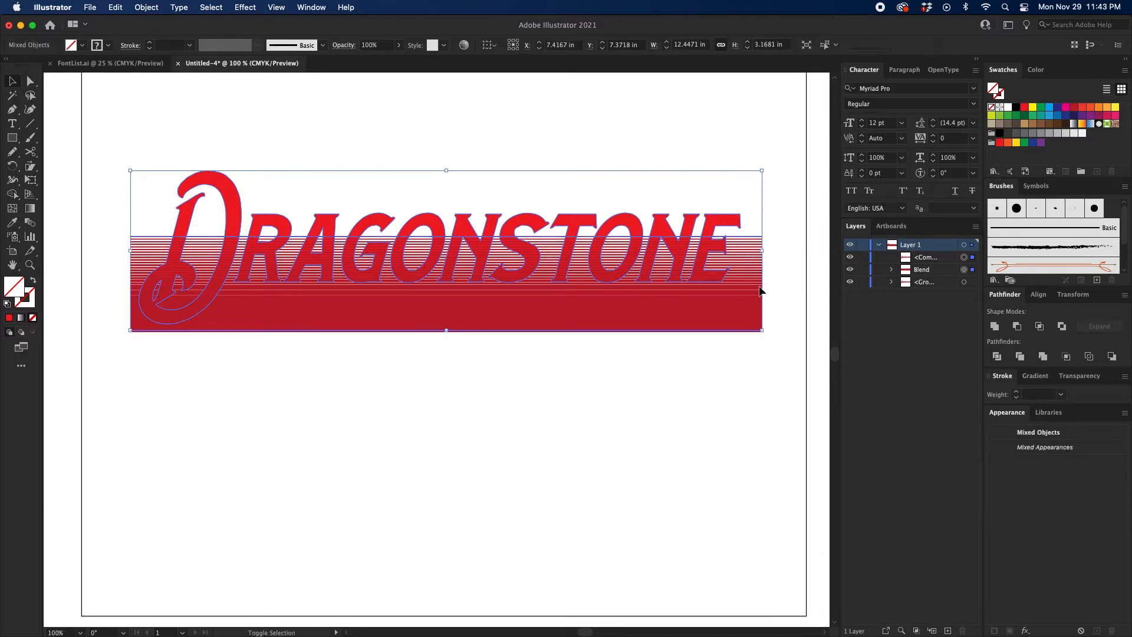
key(a)
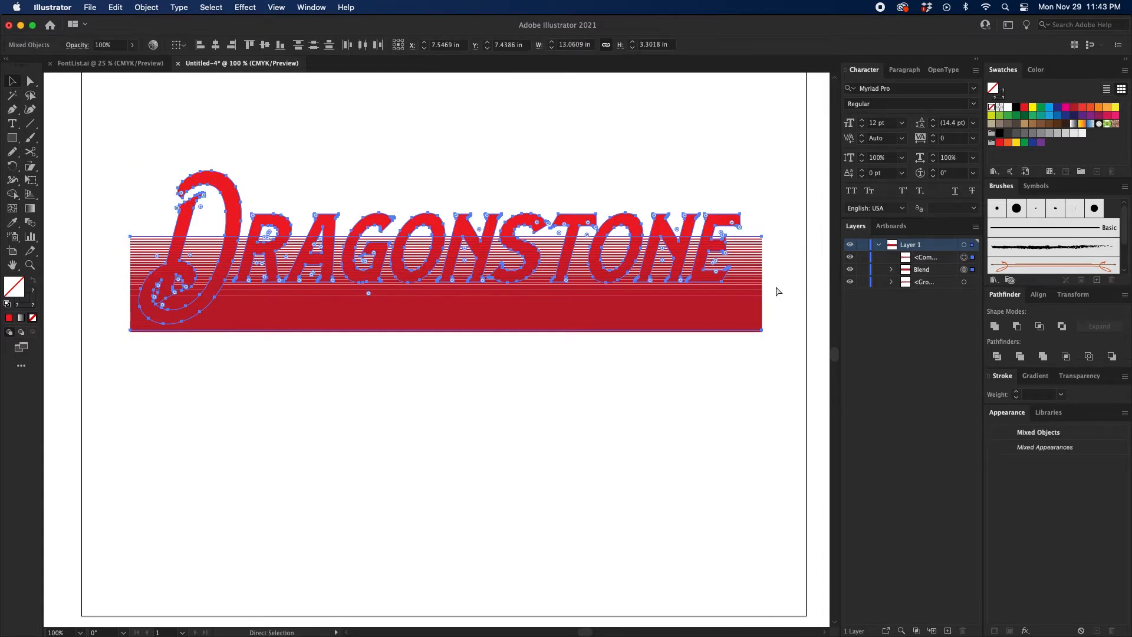
key(super+7)
click(776, 285)
key(v)
scroll(766, 296, up, 1)
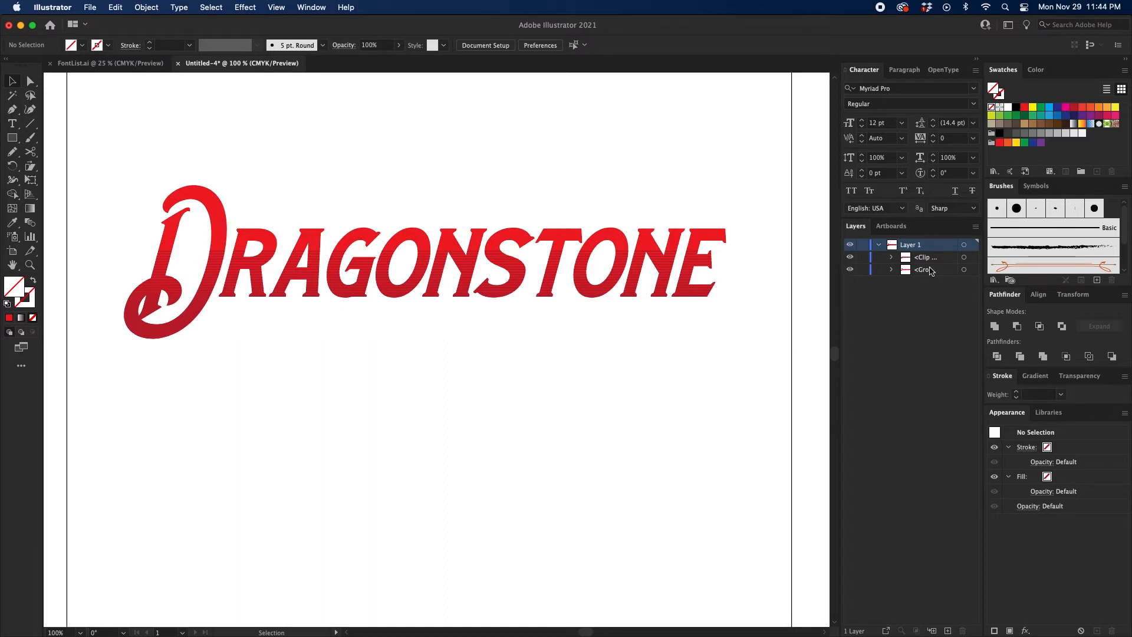
Copy the red lettering group and paste it in place in front of the clipped stripes
click(690, 288)
key(super+c)
click(754, 176)
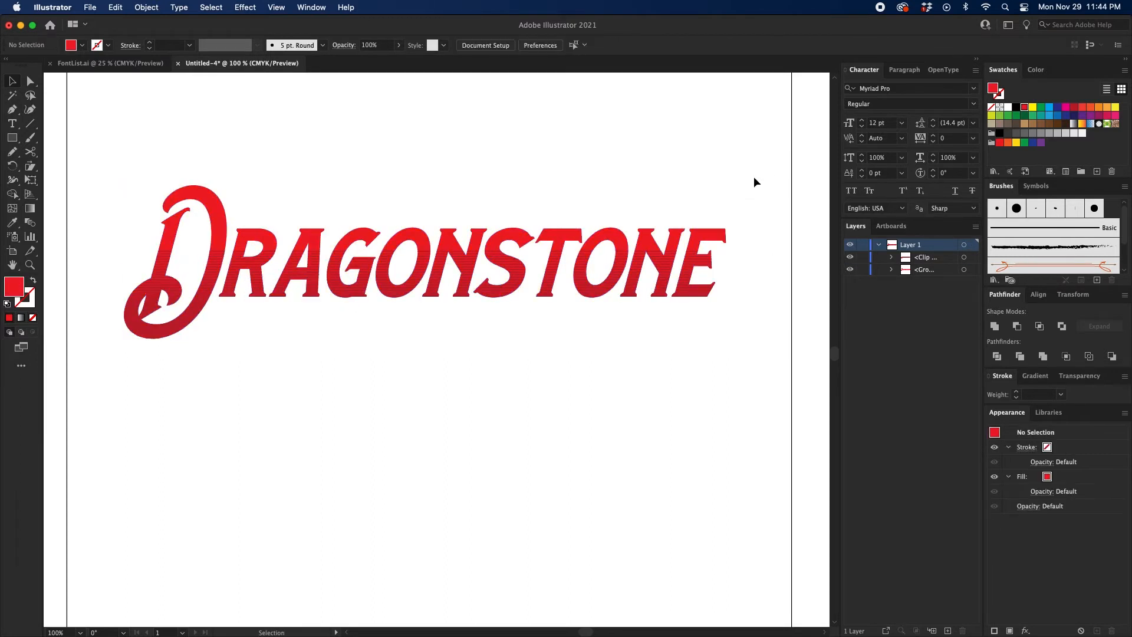
key(super+f)
key(v)
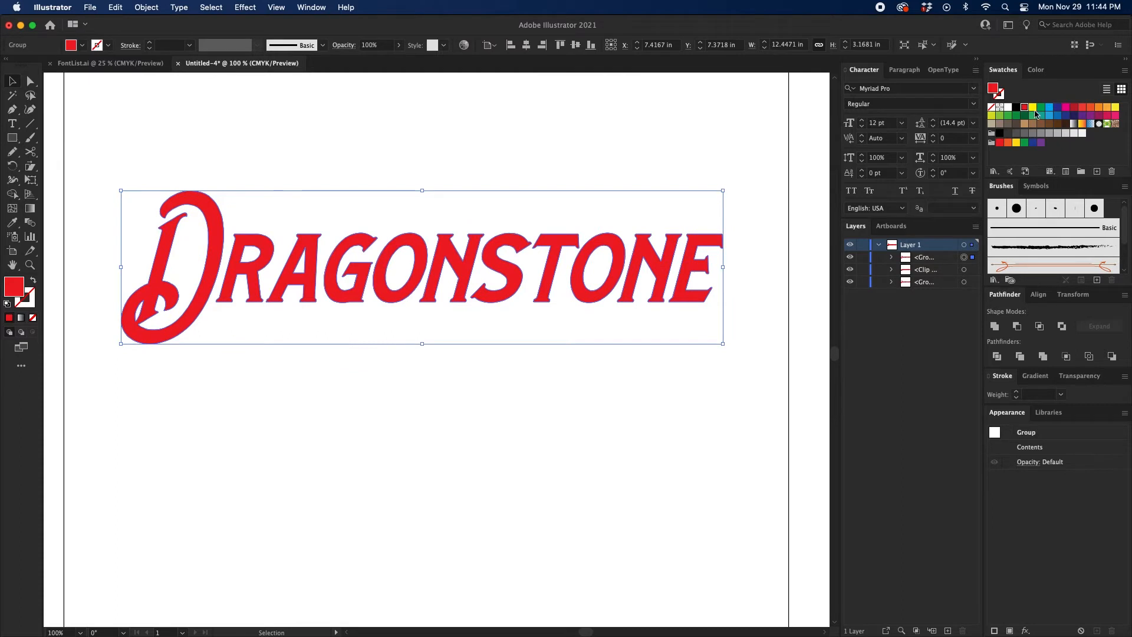
Give the pasted lettering a 3 pt yellow stroke with no fill
click(1033, 108)
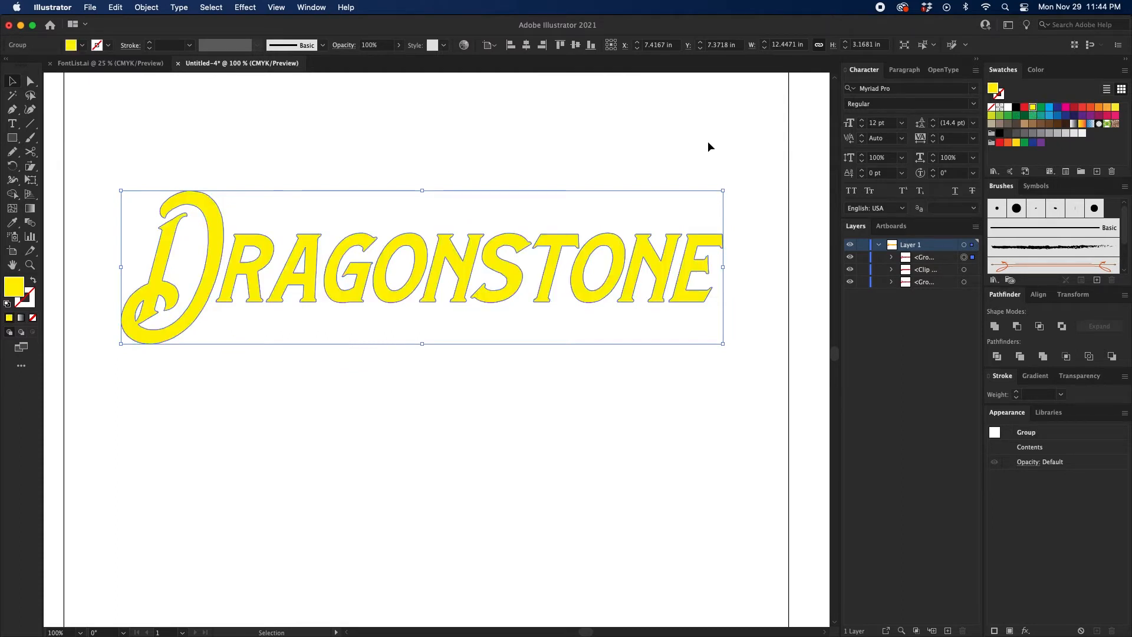
click(33, 282)
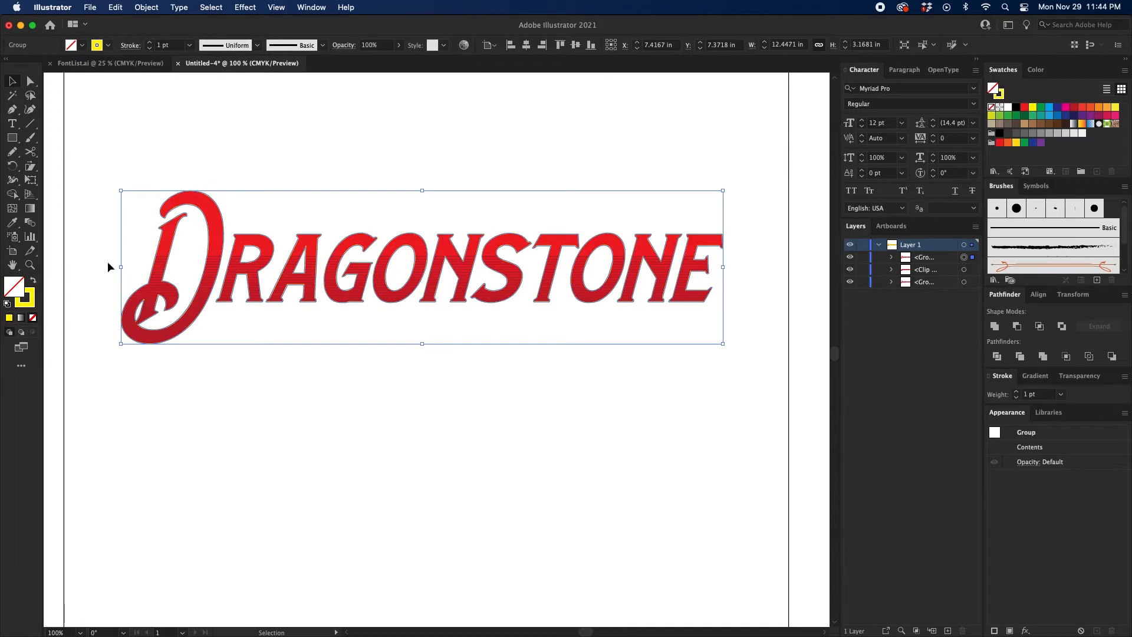
click(1016, 392)
click(1016, 392)
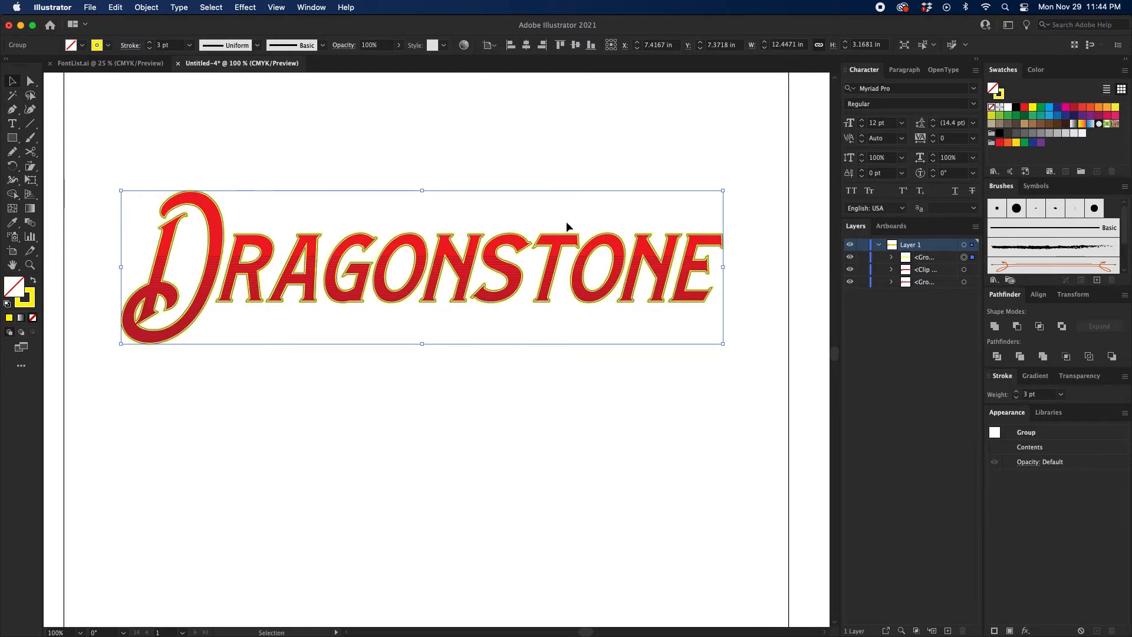
Expand the yellow lettering outline into filled shapes
click(146, 7)
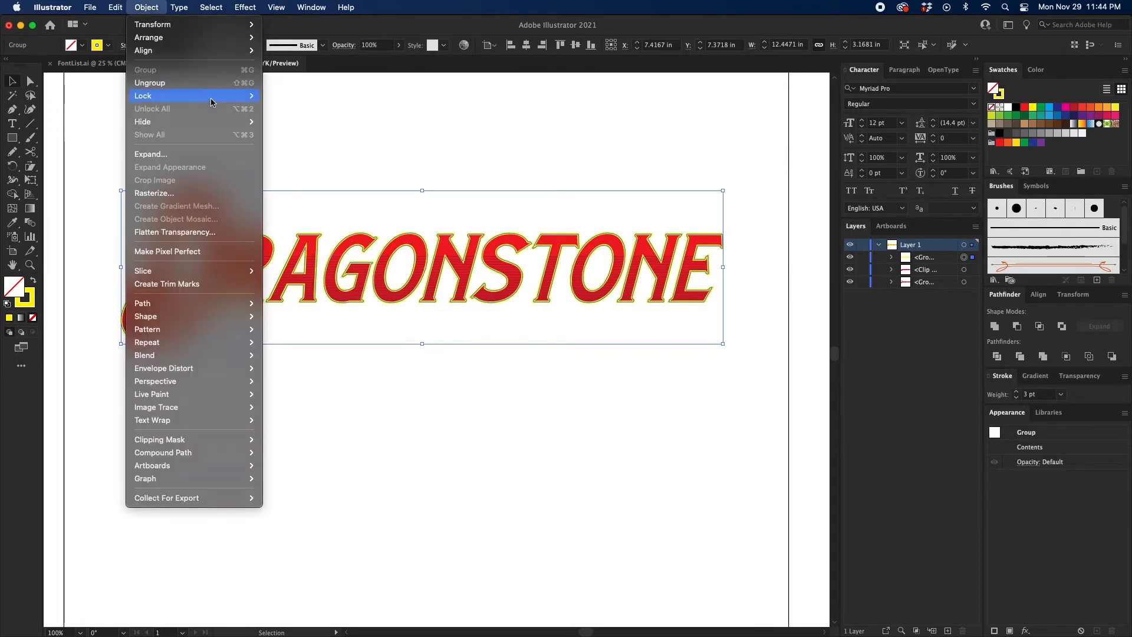
click(165, 155)
click(598, 400)
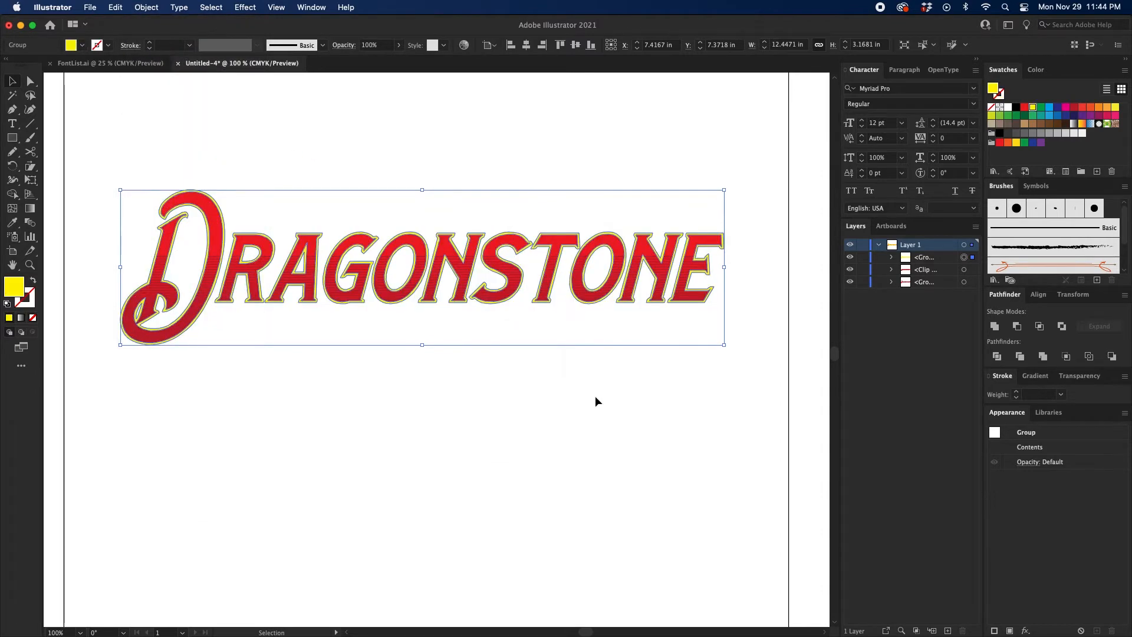
Fill the expanded outline with a linear black-and-white gradient at a 90° angle and reverse it
click(22, 319)
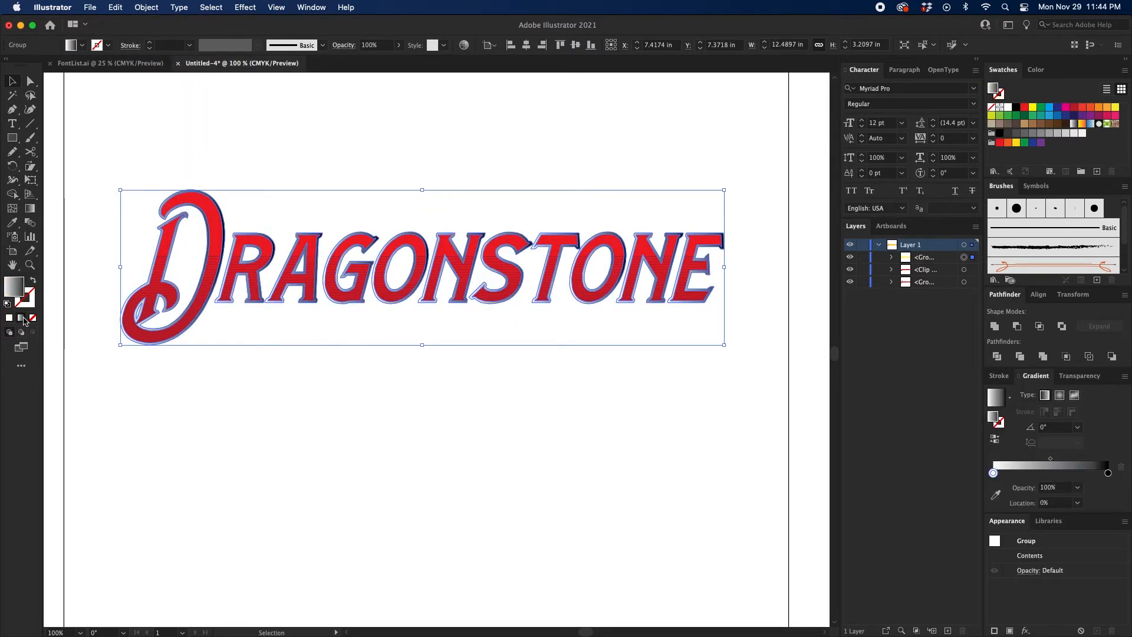
click(1051, 428)
key(Return)
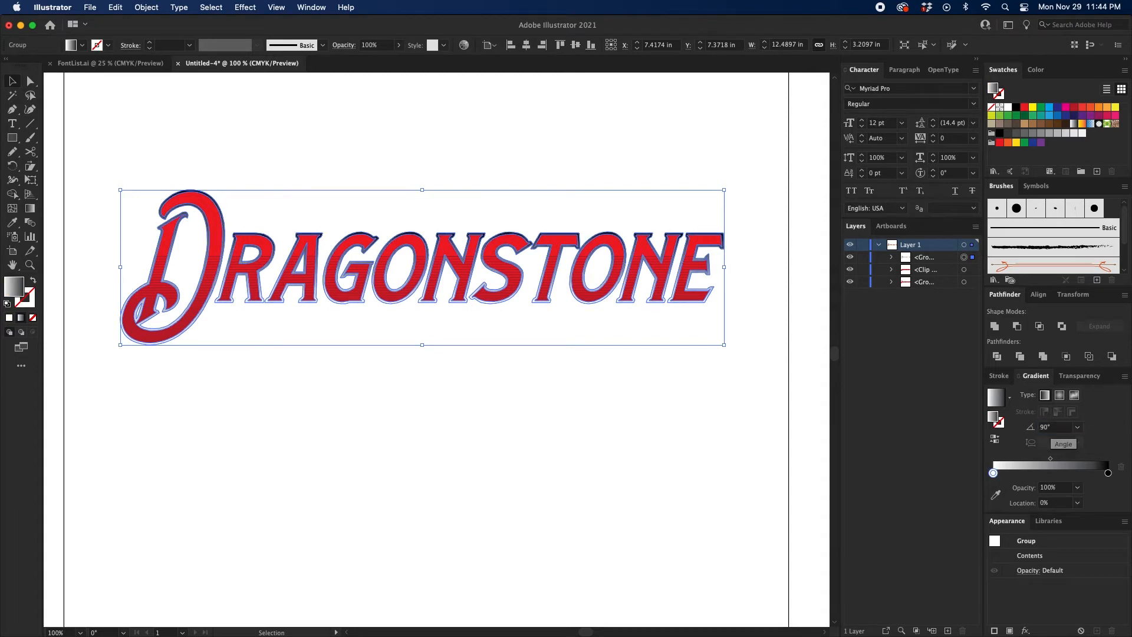
click(996, 440)
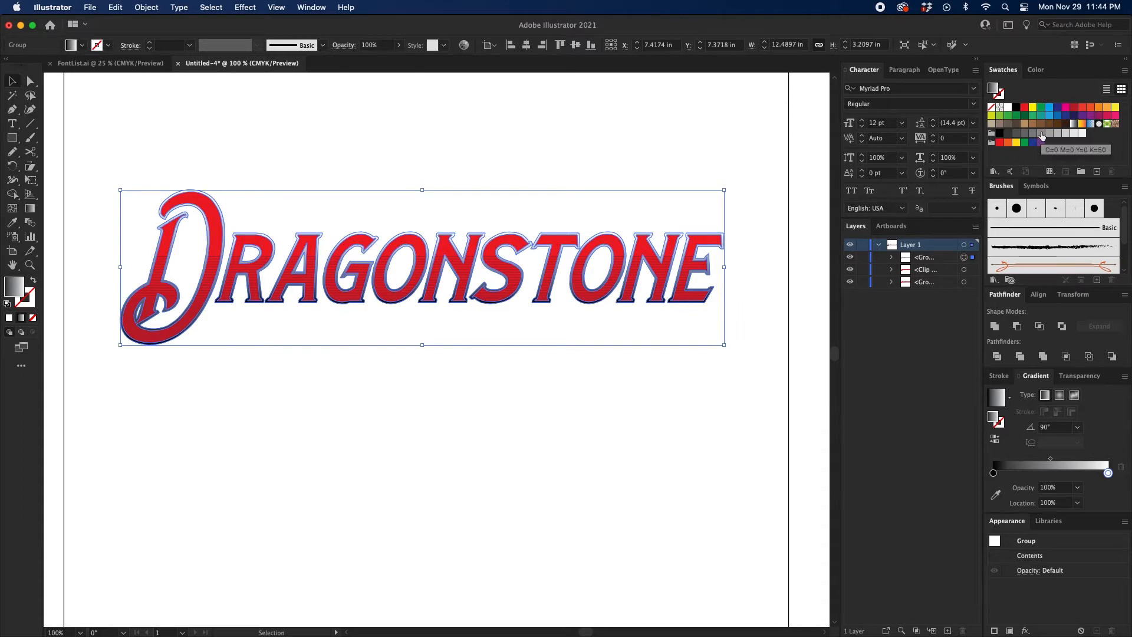
Make the gradient's dark stop gray at about 17.5%, add a white stop at about 1.4%, and deselect the outline
drag(1042, 137, 1013, 474)
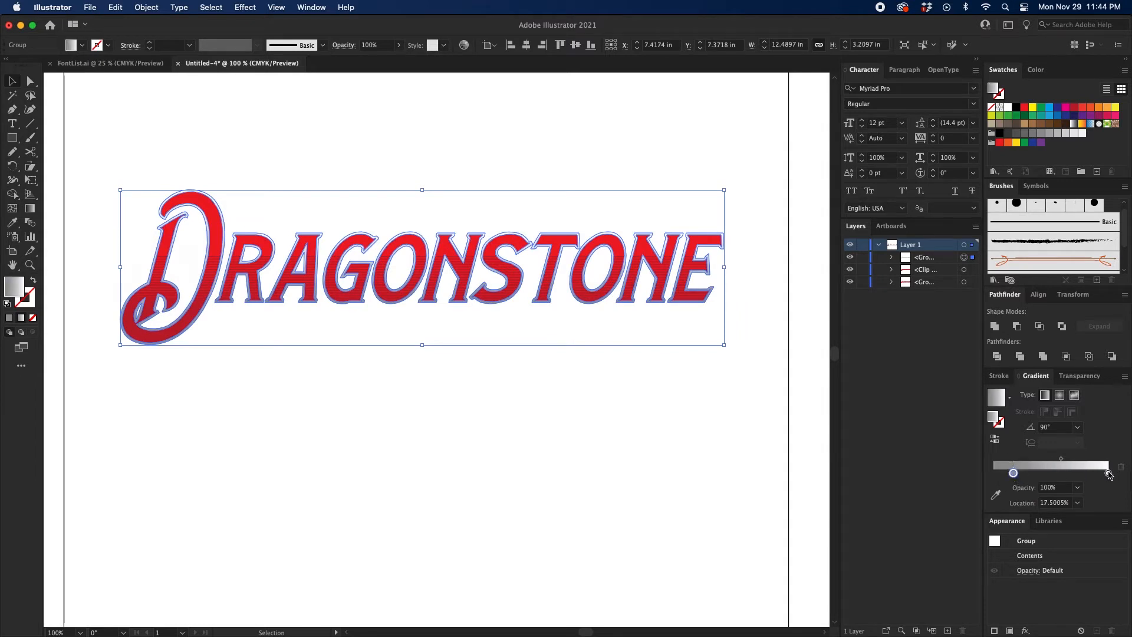
drag(1109, 475, 978, 477)
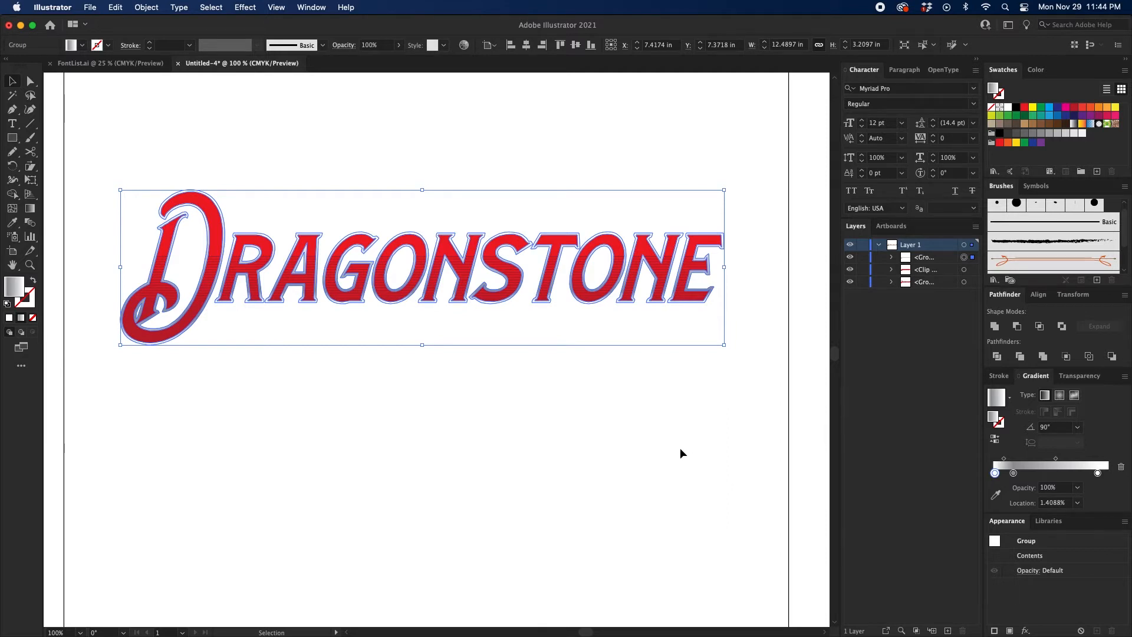
click(710, 416)
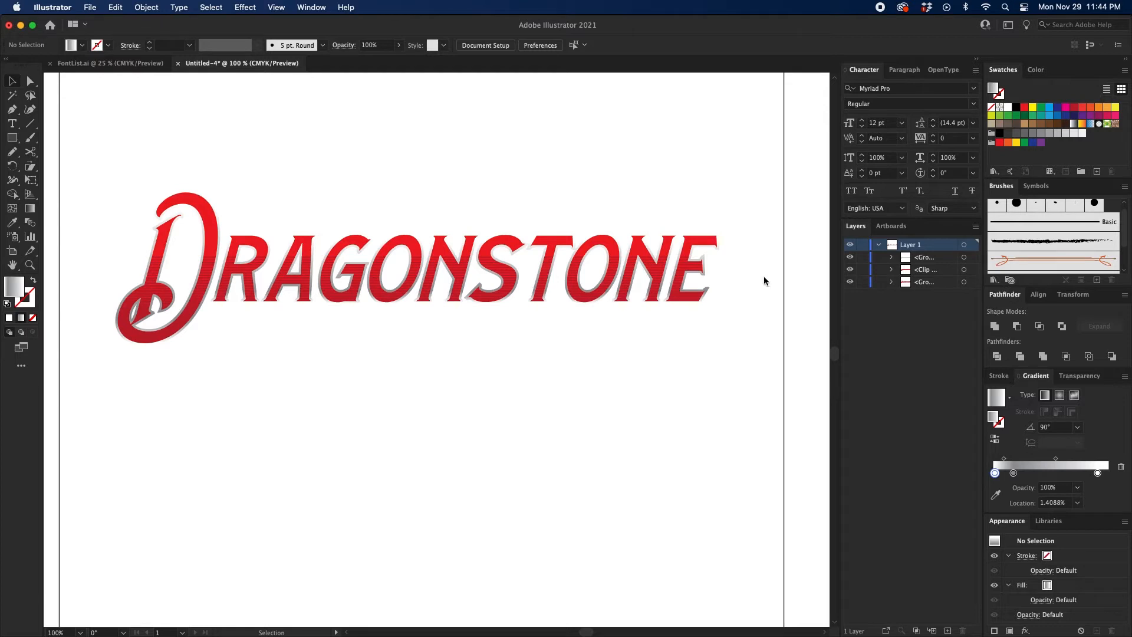
Duplicate the bottom lettering group beneath the existing artwork and fill the lowest copy with the [Registration] swatch
click(939, 283)
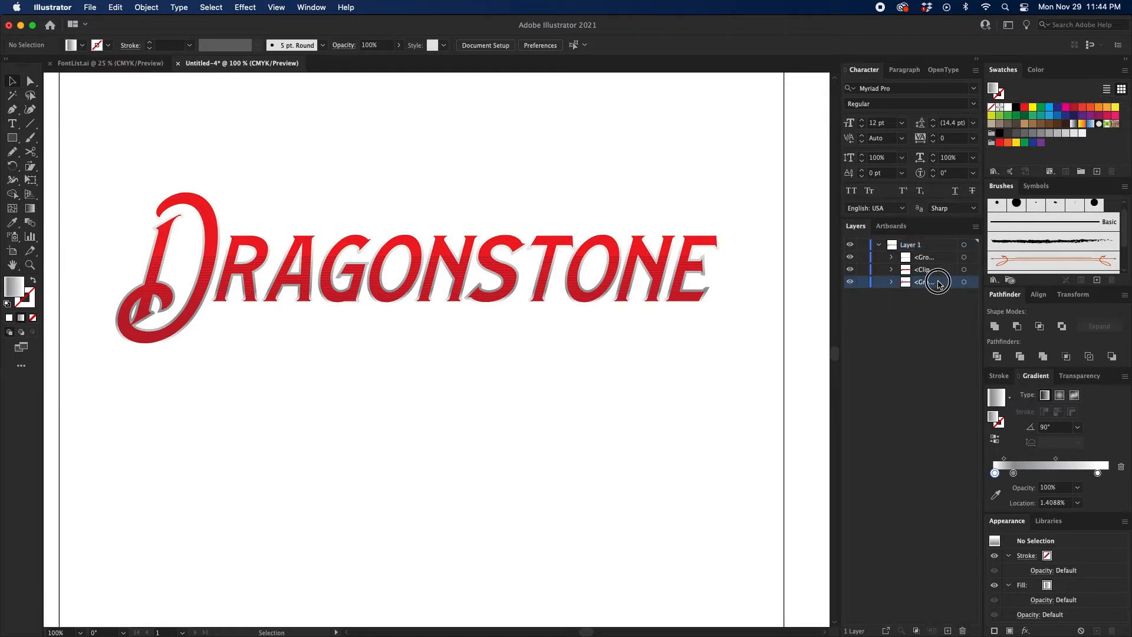
drag(939, 283, 939, 290)
click(964, 295)
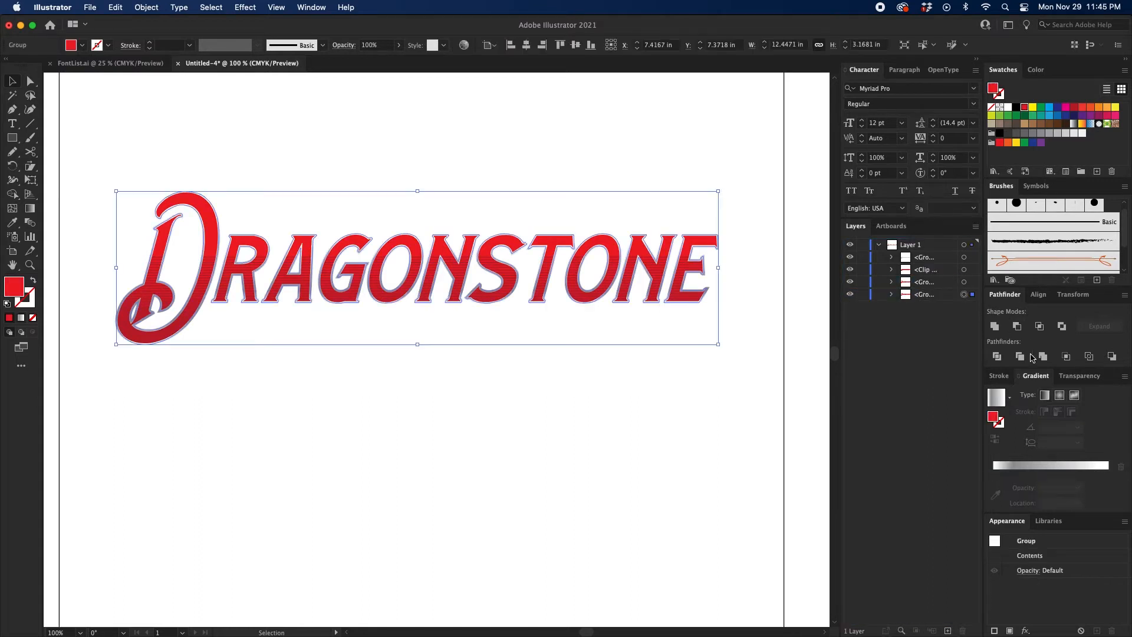
click(999, 109)
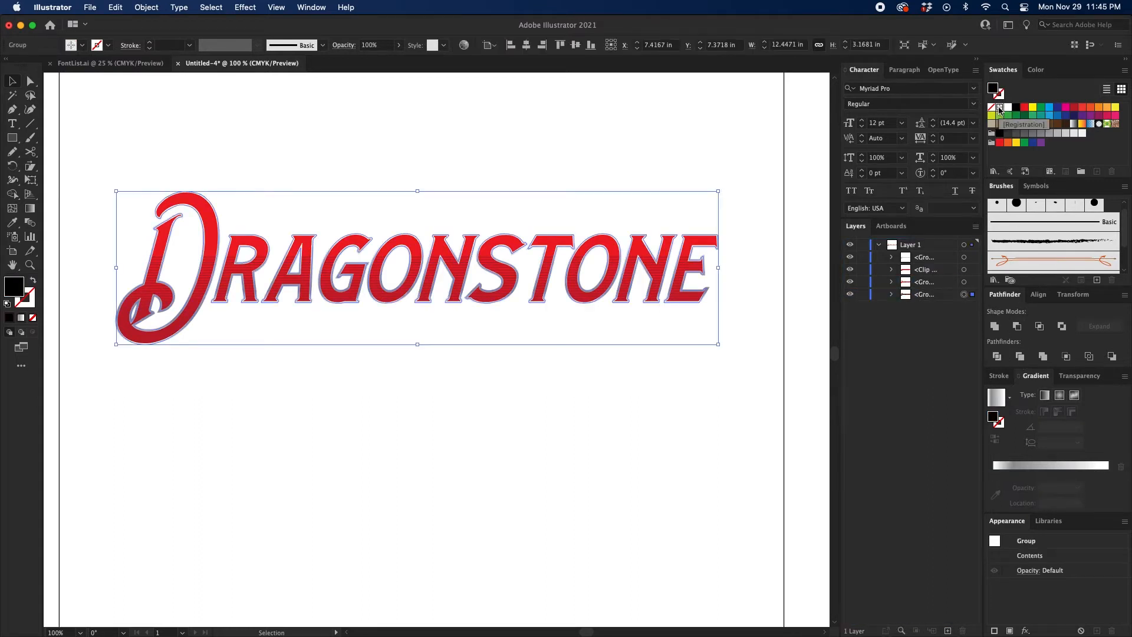
Give the bottom lettering copy a 20 pt stroke in the black [Registration] color
click(1001, 376)
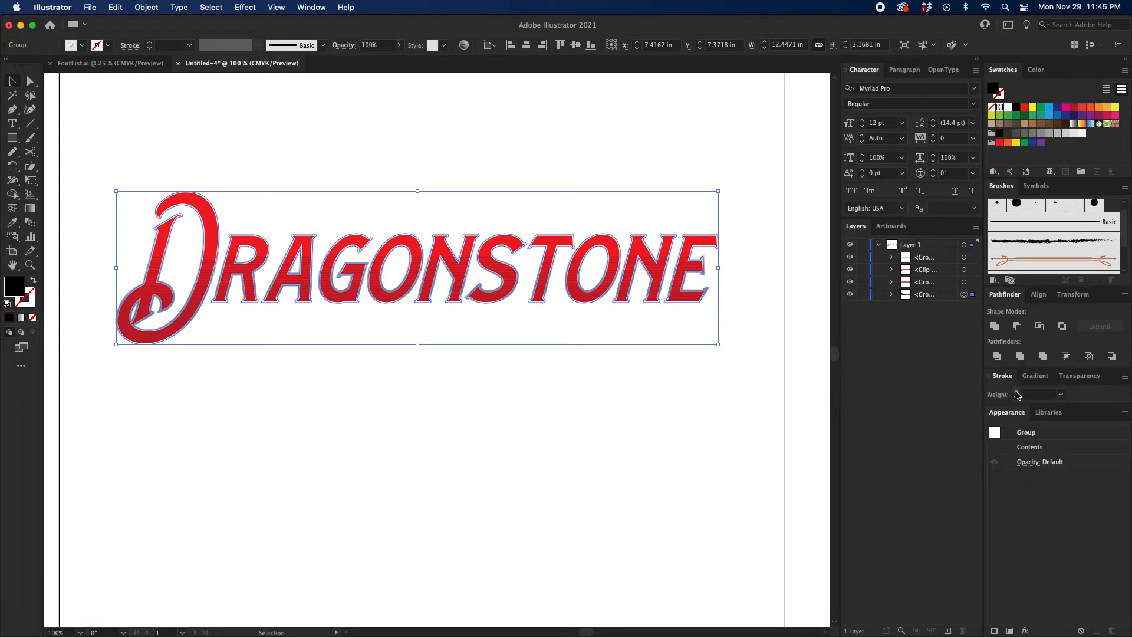
click(1018, 393)
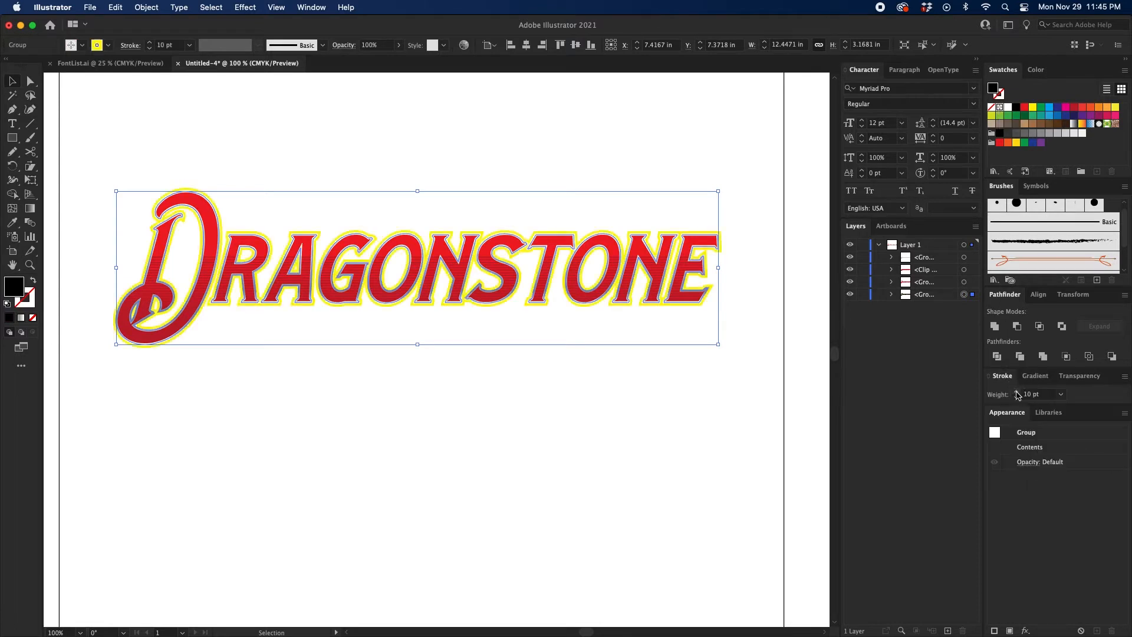
click(1000, 108)
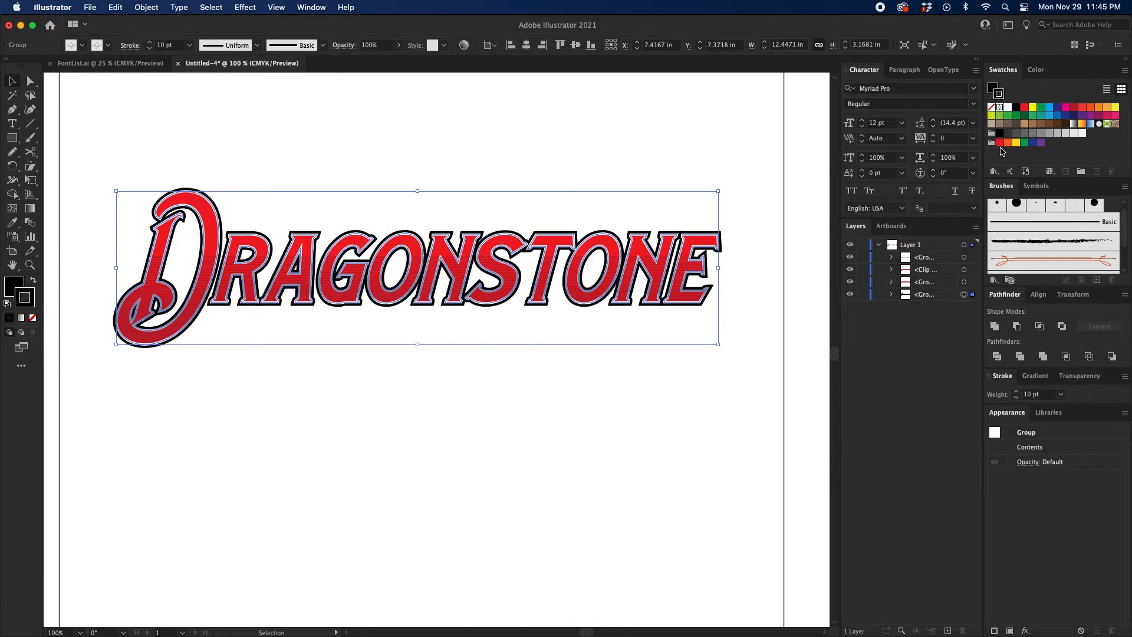
click(1016, 392)
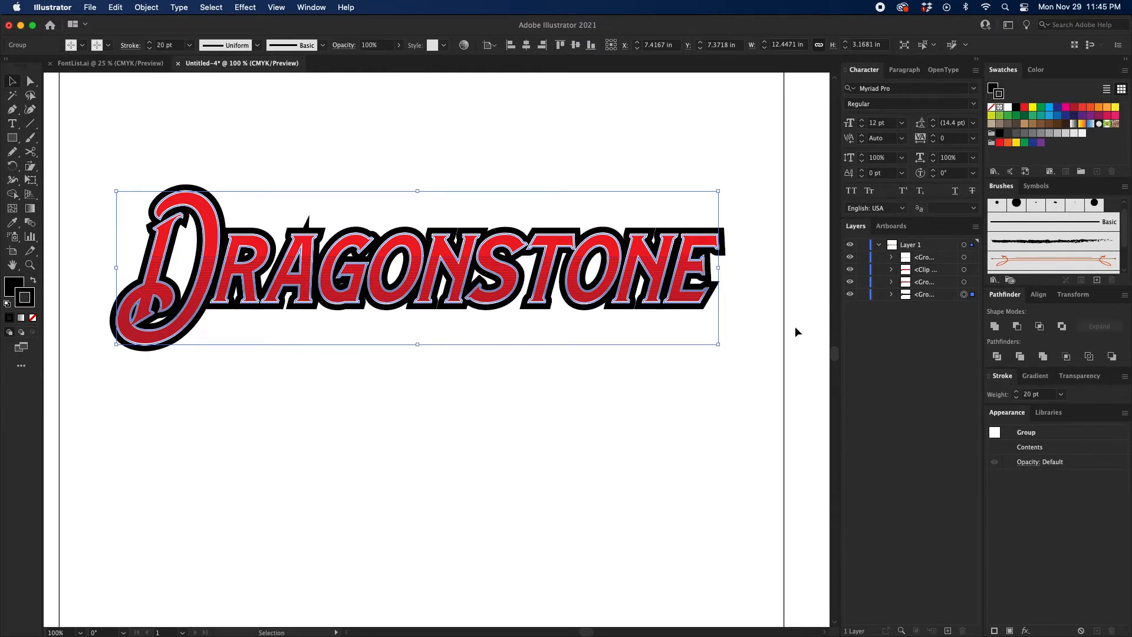
Expand the bottom lettering's fill and stroke, and unite the pieces into one outline shape
click(157, 7)
click(160, 153)
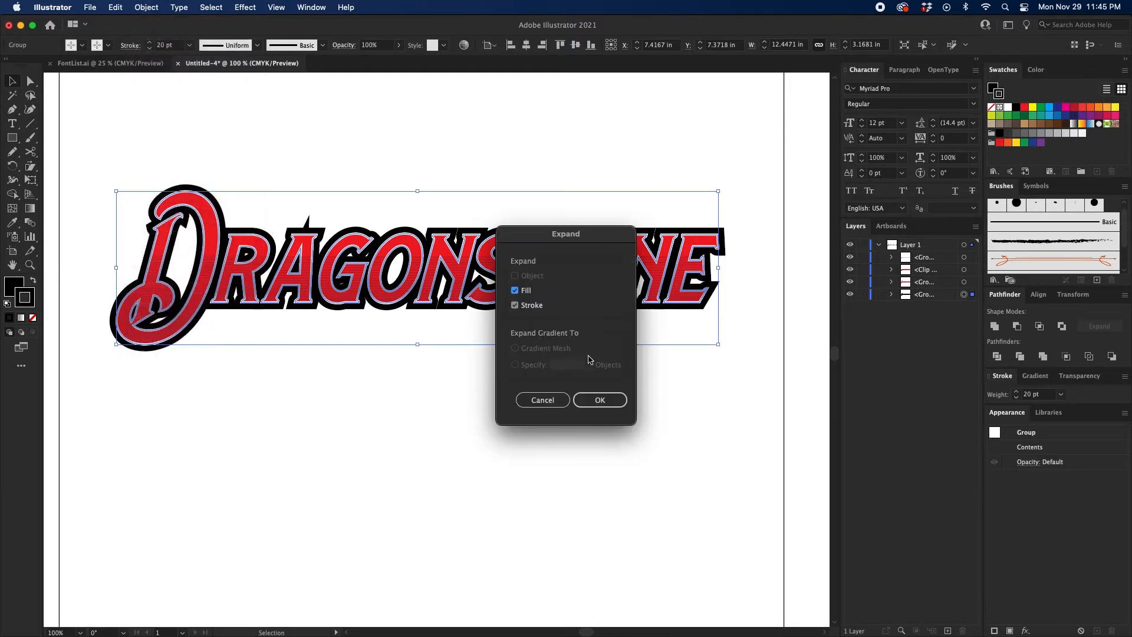
click(600, 400)
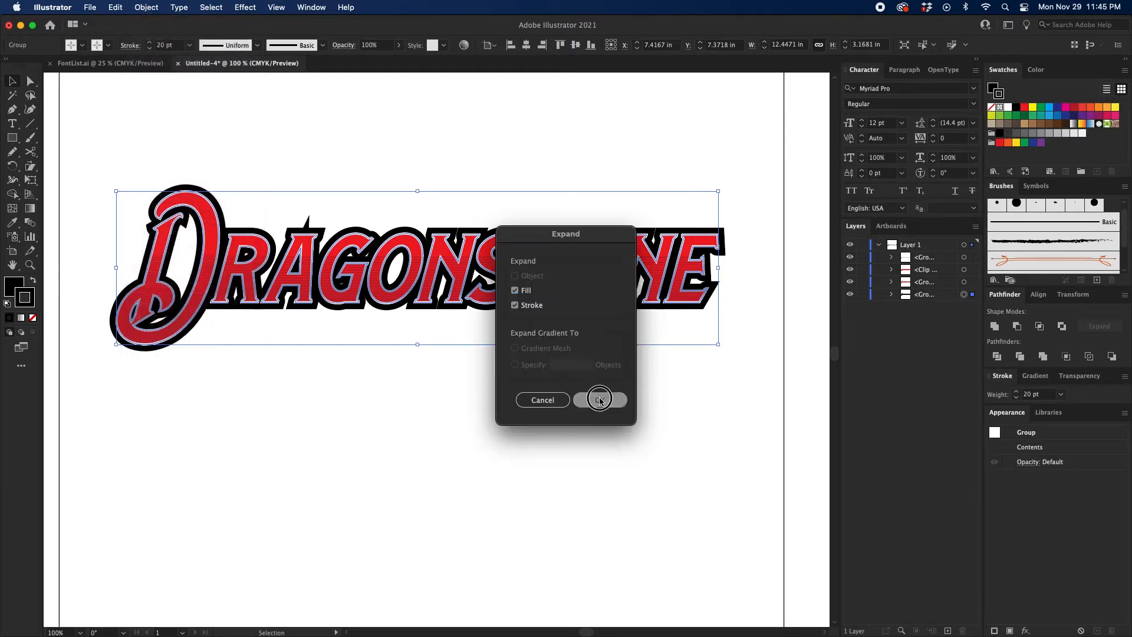
click(995, 327)
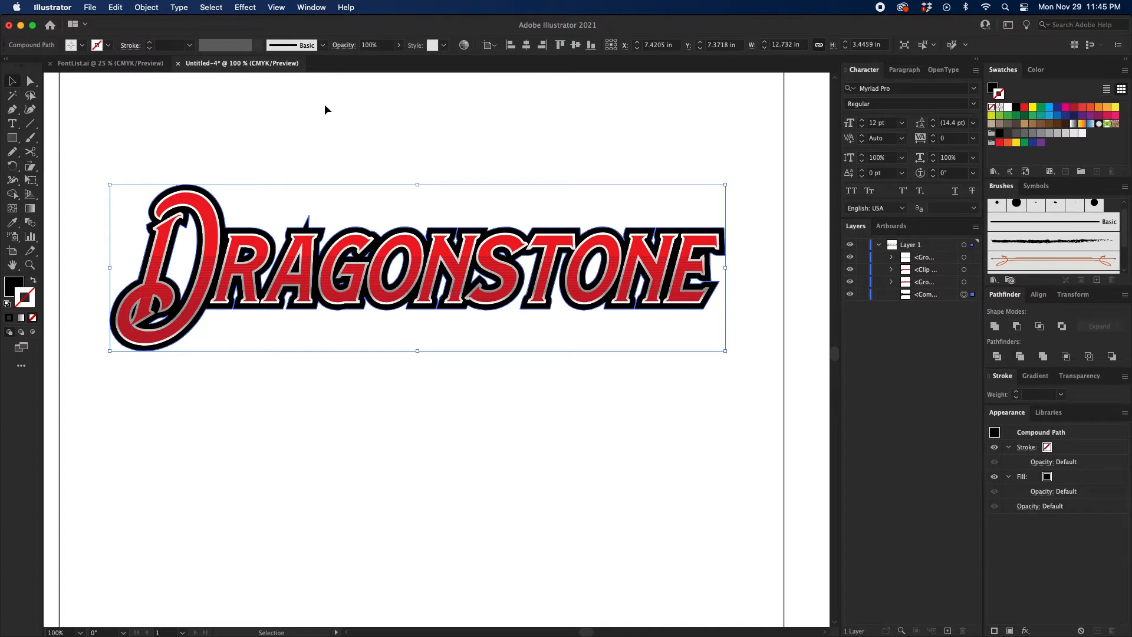
click(305, 7)
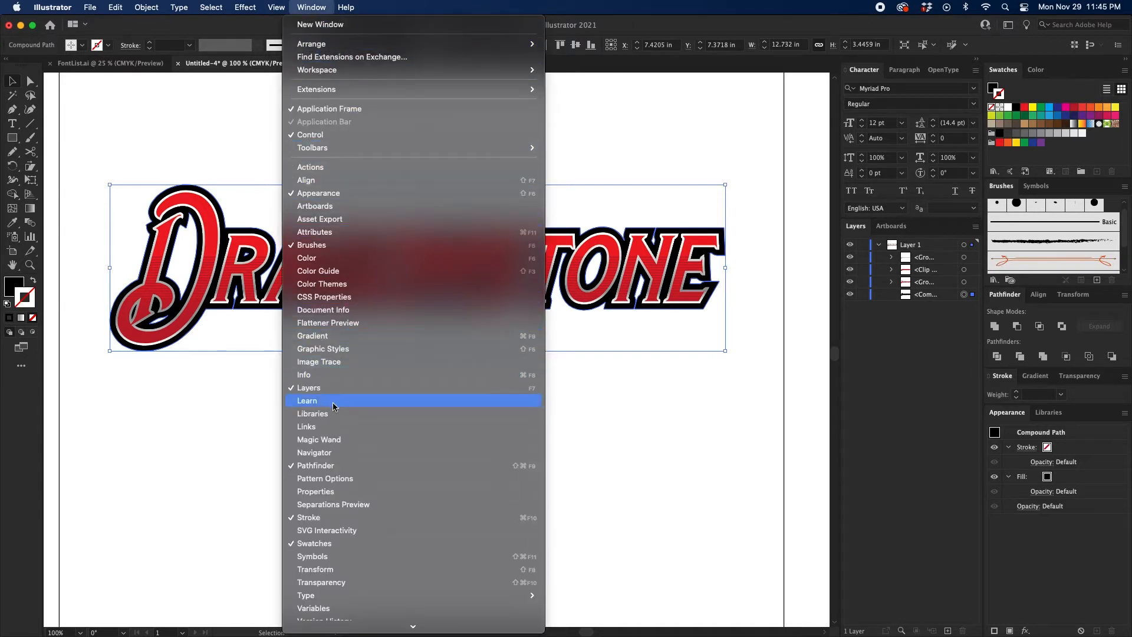
click(647, 447)
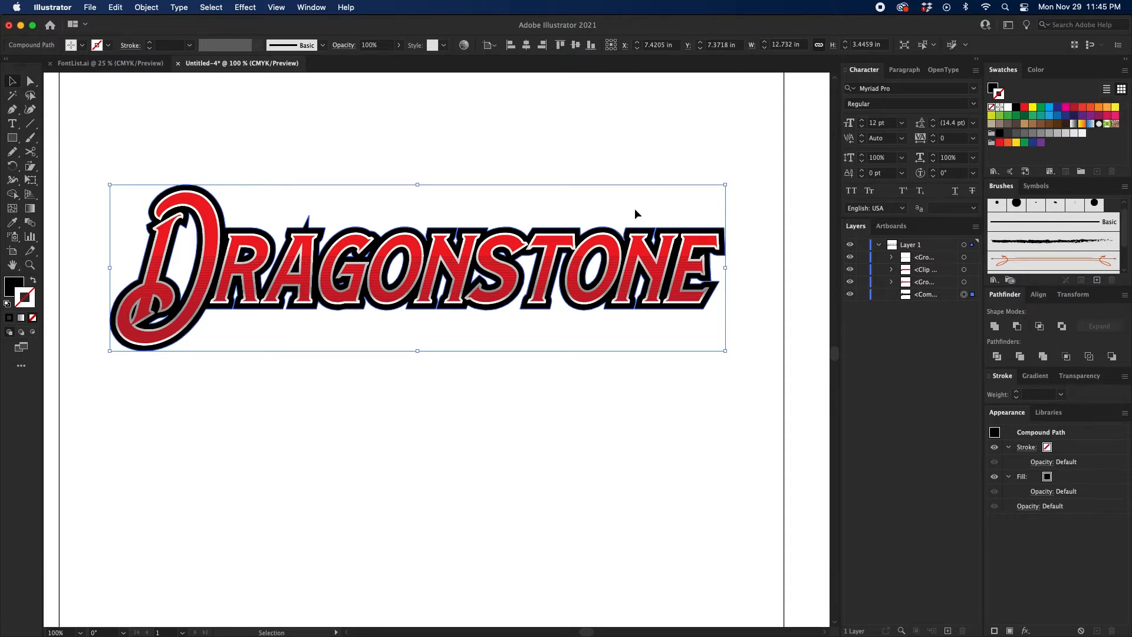
Remove the stray spike above the letter A from the black outline by deleting its anchor point
click(683, 166)
drag(683, 166, 663, 173)
key(super+equal)
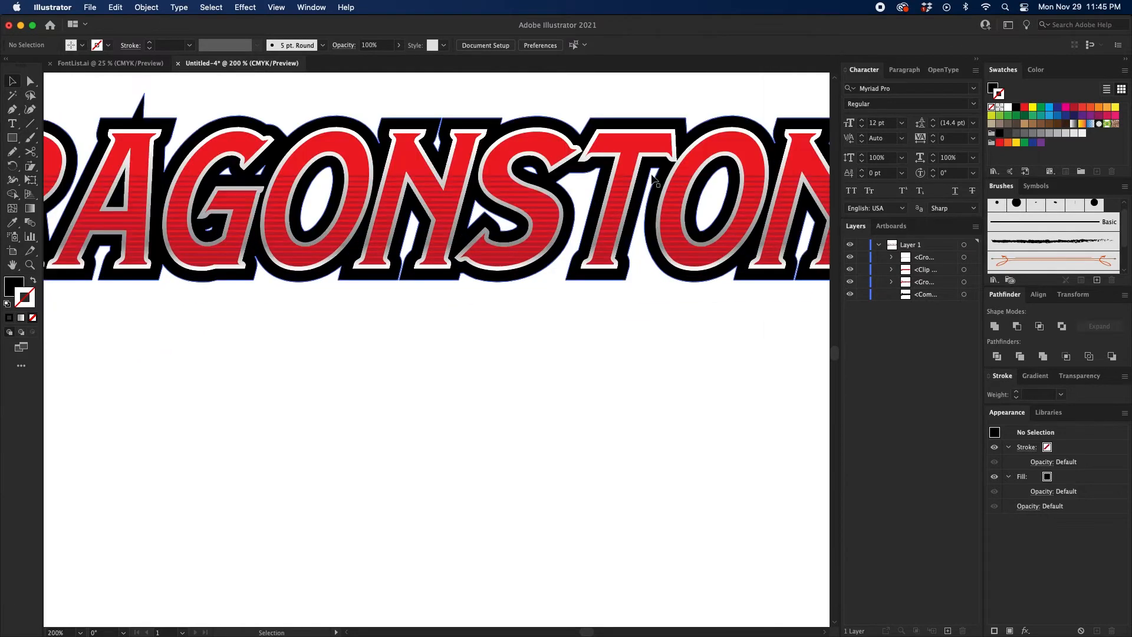
scroll(655, 177, left, 5)
scroll(655, 177, up, 2)
scroll(430, 190, left, 1)
key(a)
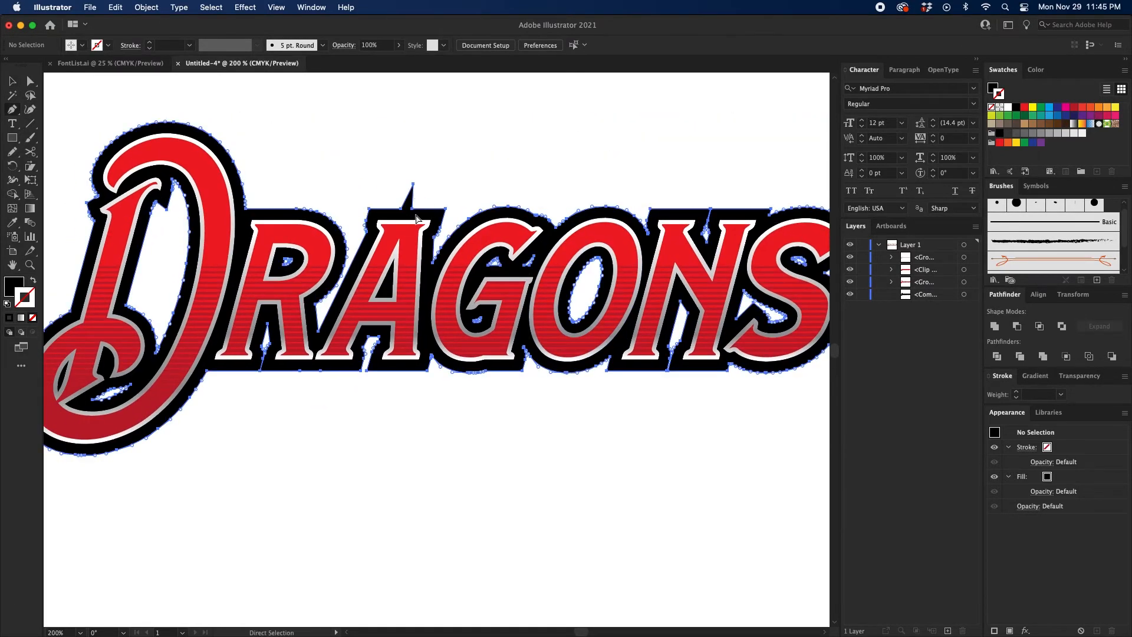
click(413, 184)
Delete the stray anchor points that notch the black outline's lower edge below the R and the first N
scroll(417, 207, left, 3)
scroll(417, 207, down, 2)
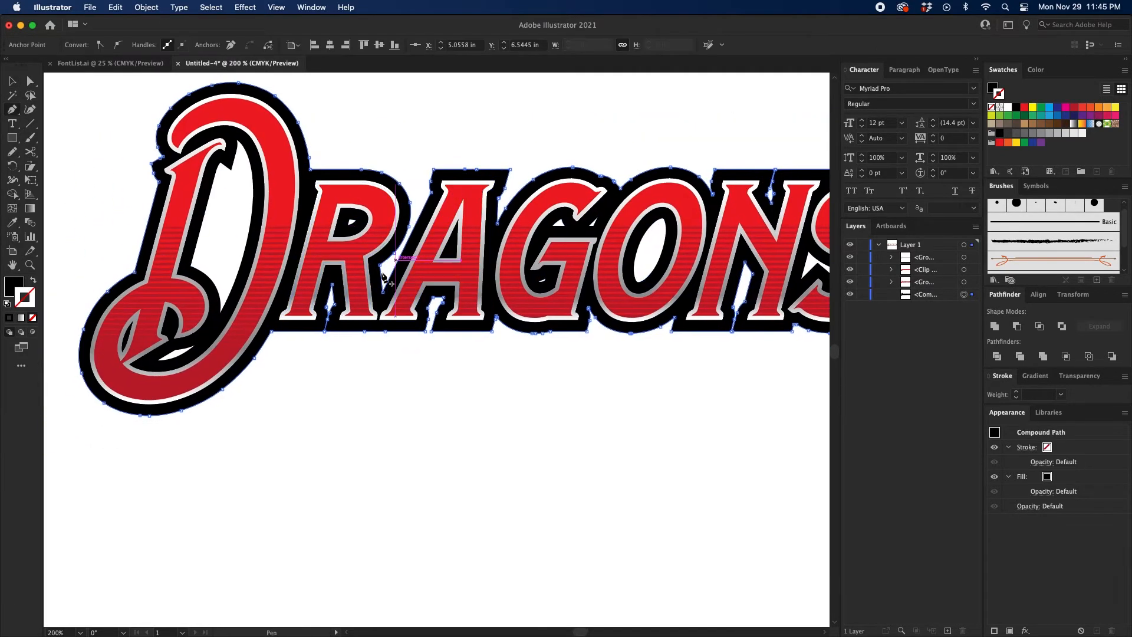
click(325, 323)
key(a)
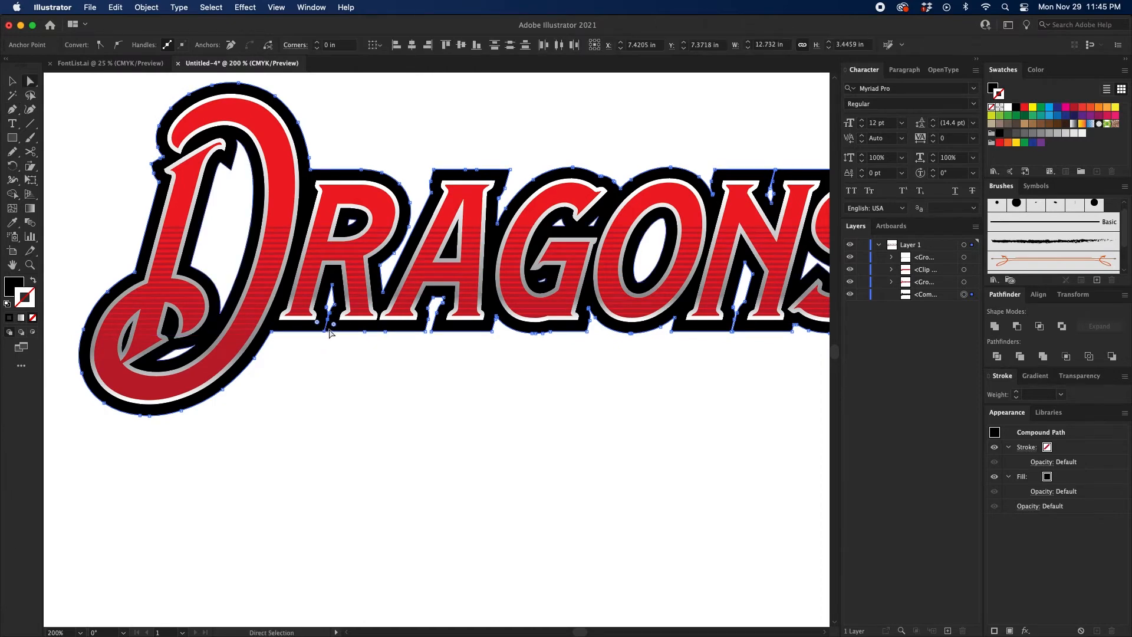
click(546, 374)
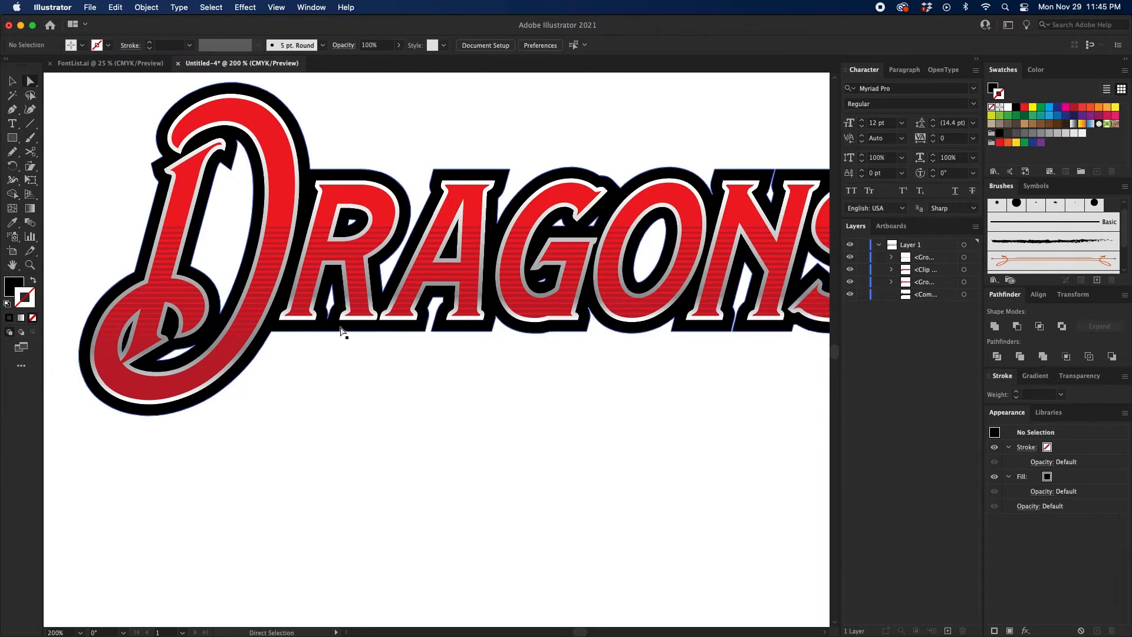
click(738, 328)
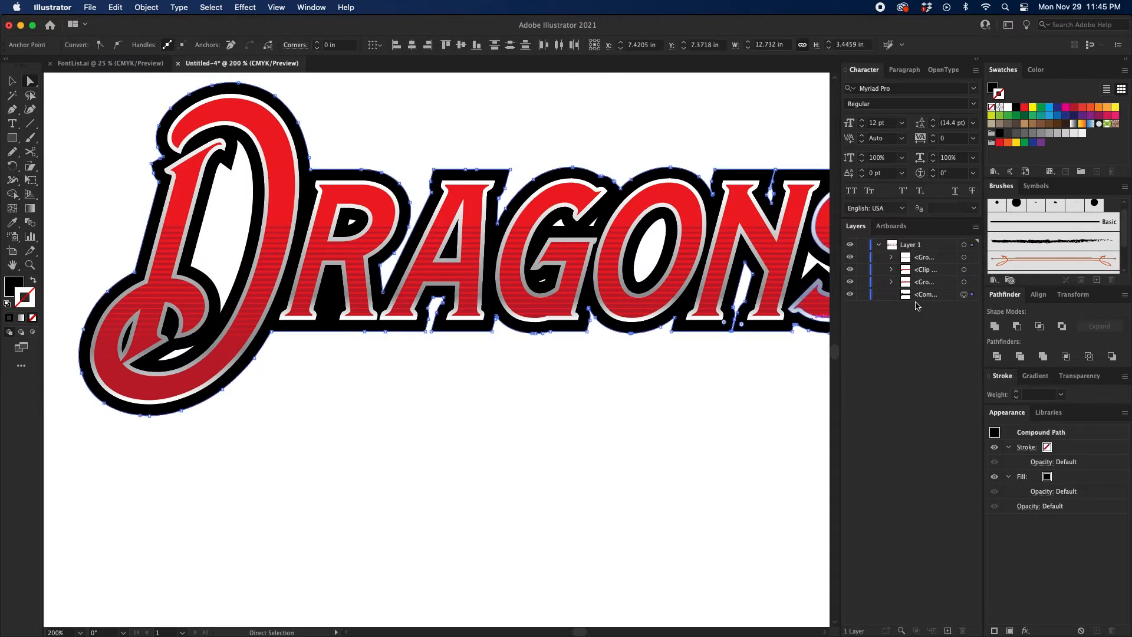
click(728, 347)
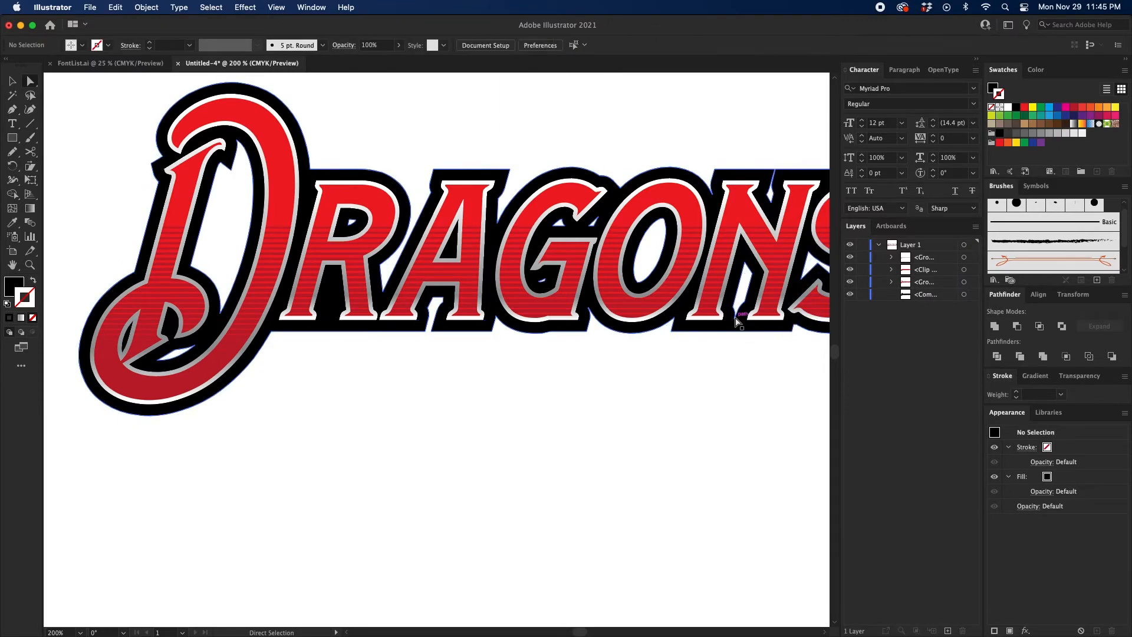
Delete the small leftover hole between the G and O and the one inside the D's lower loop from the black outline
scroll(537, 288, right, 3)
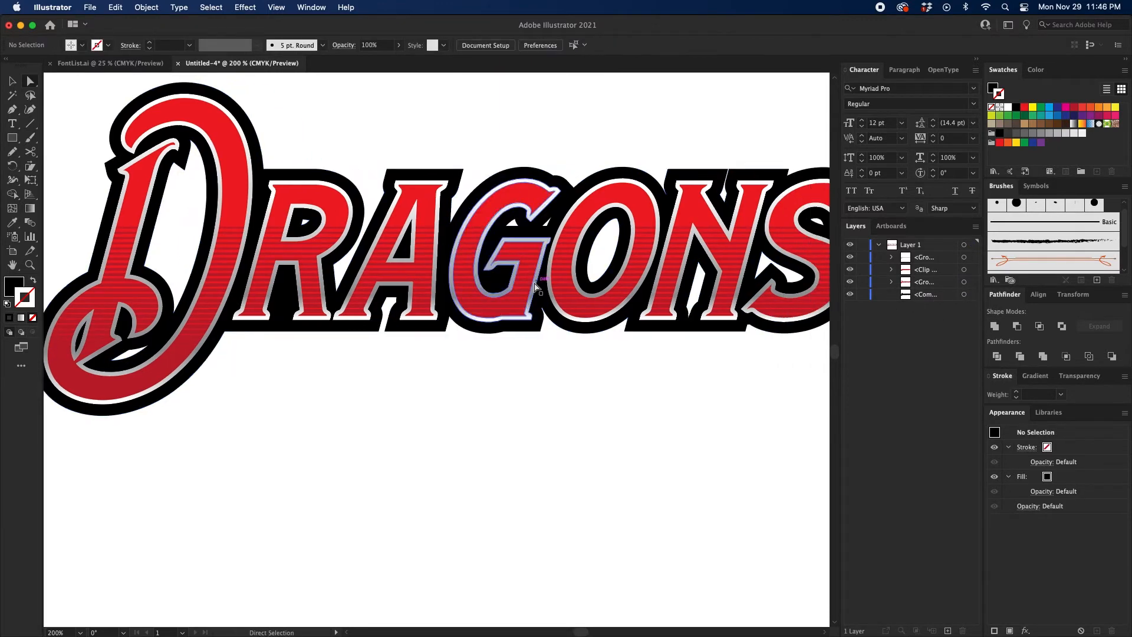
click(549, 226)
key(Delete)
key(Delete)
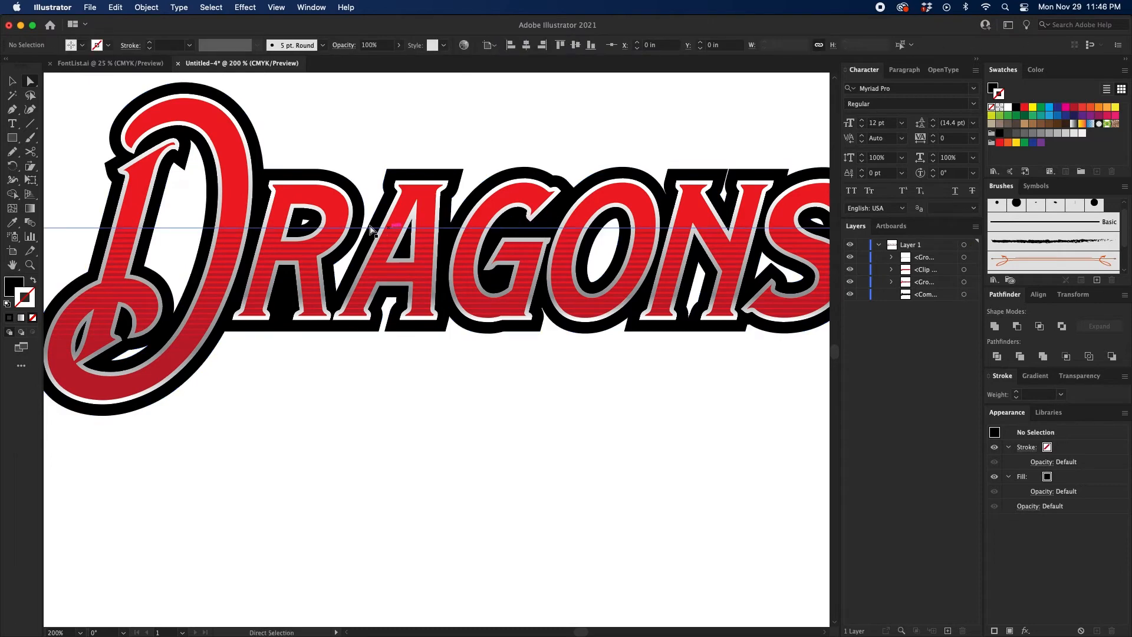
click(215, 352)
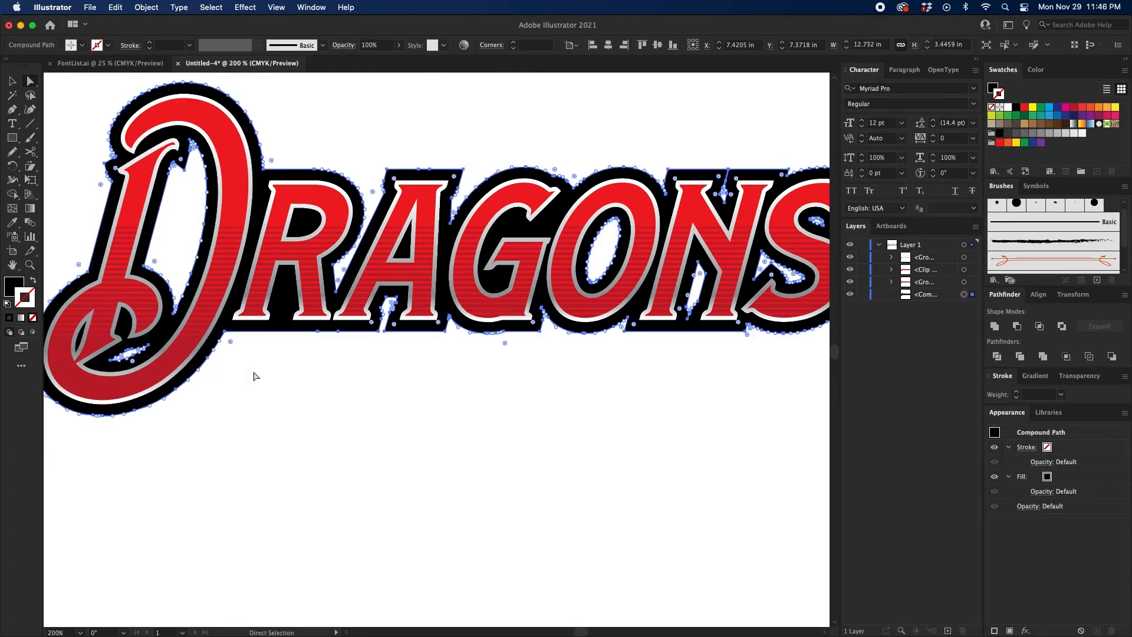
key(Delete)
key(super+z)
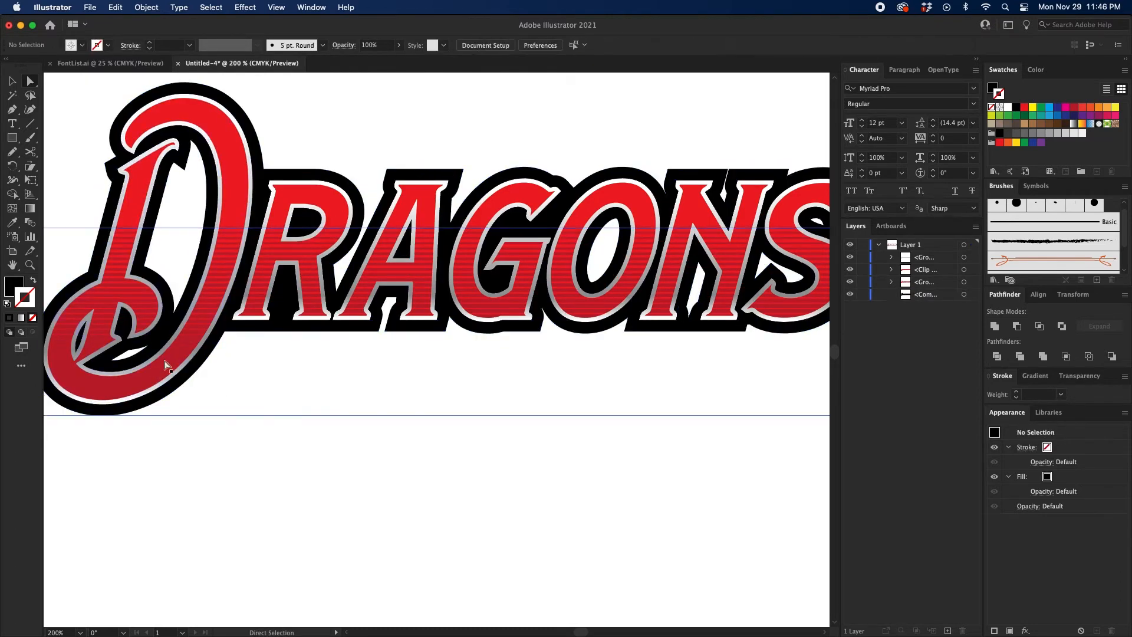
click(166, 366)
key(Delete)
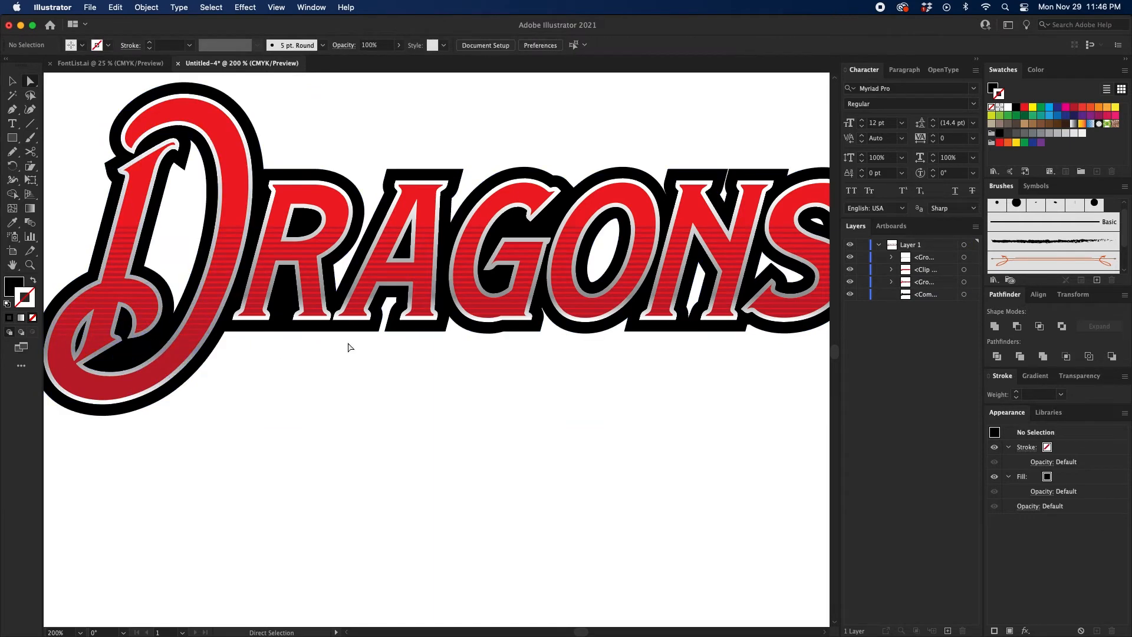
Remove the notch and small diamond-shaped hole at the top of the first N from the black outline
scroll(348, 347, right, 5)
click(511, 174)
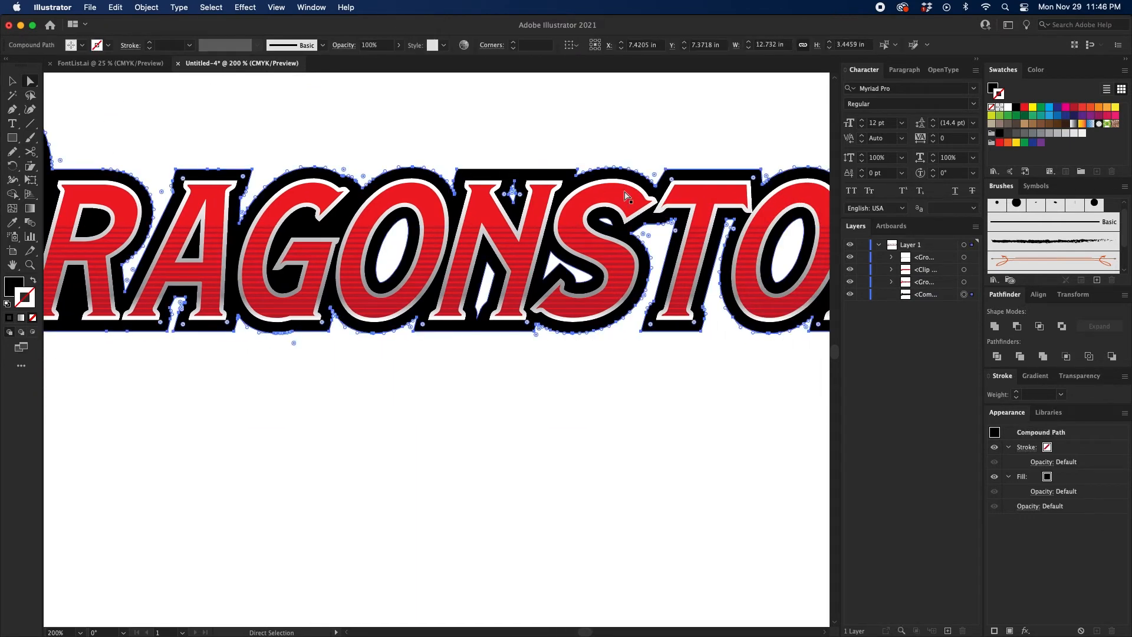
key(super+shift+a)
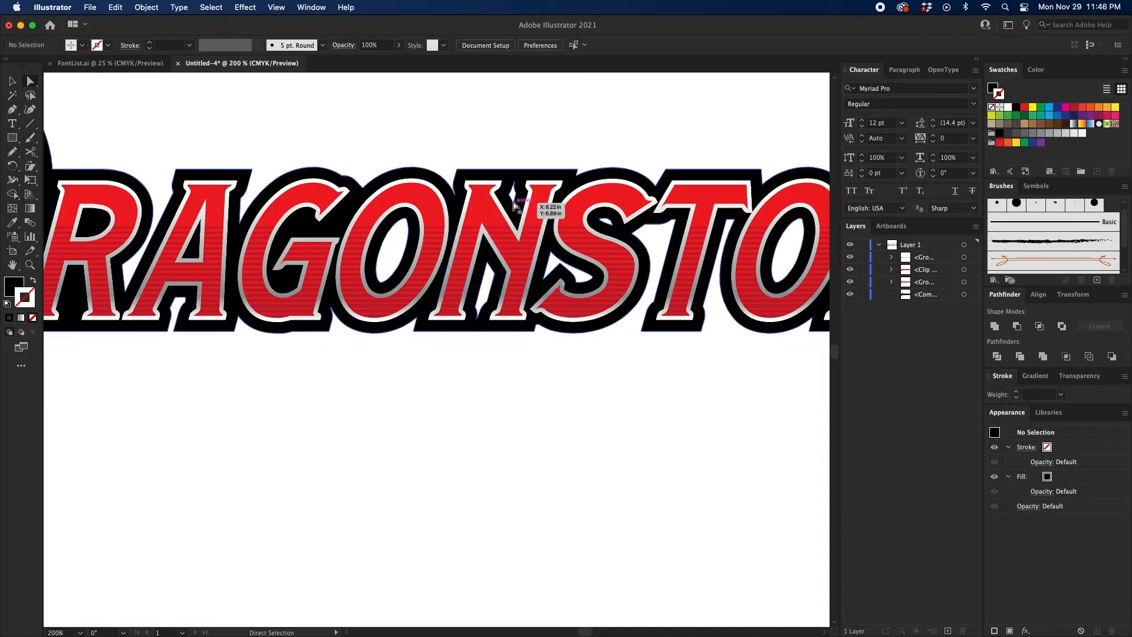
click(514, 205)
click(706, 359)
scroll(706, 360, right, 1)
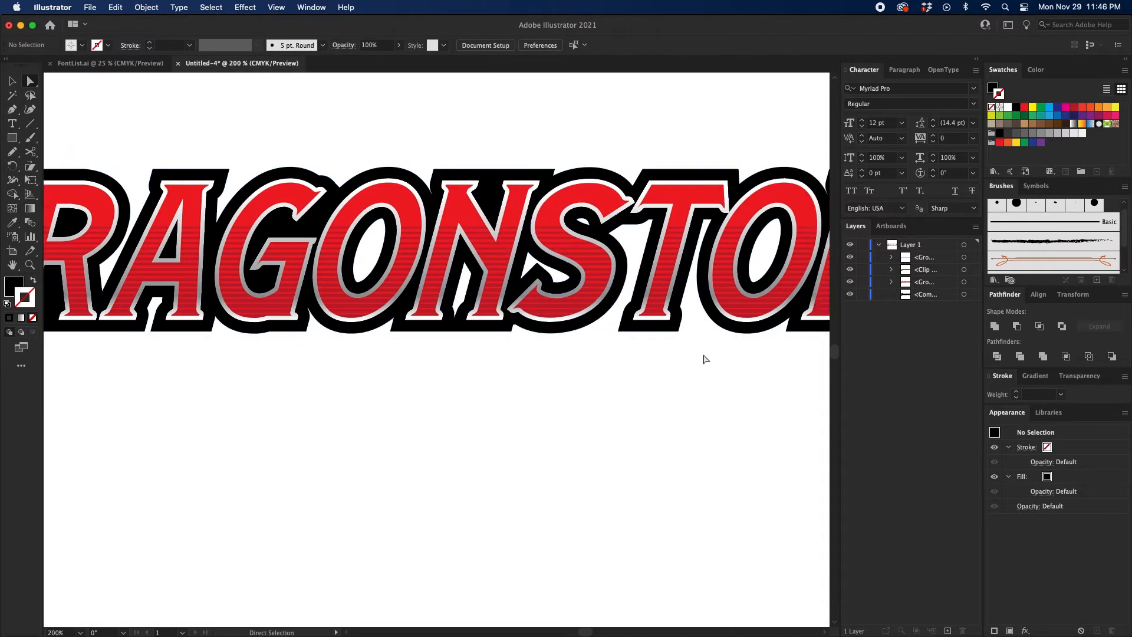
Delete the stray anchor points that notch the black outline's lower edge below the last N
scroll(706, 359, right, 3)
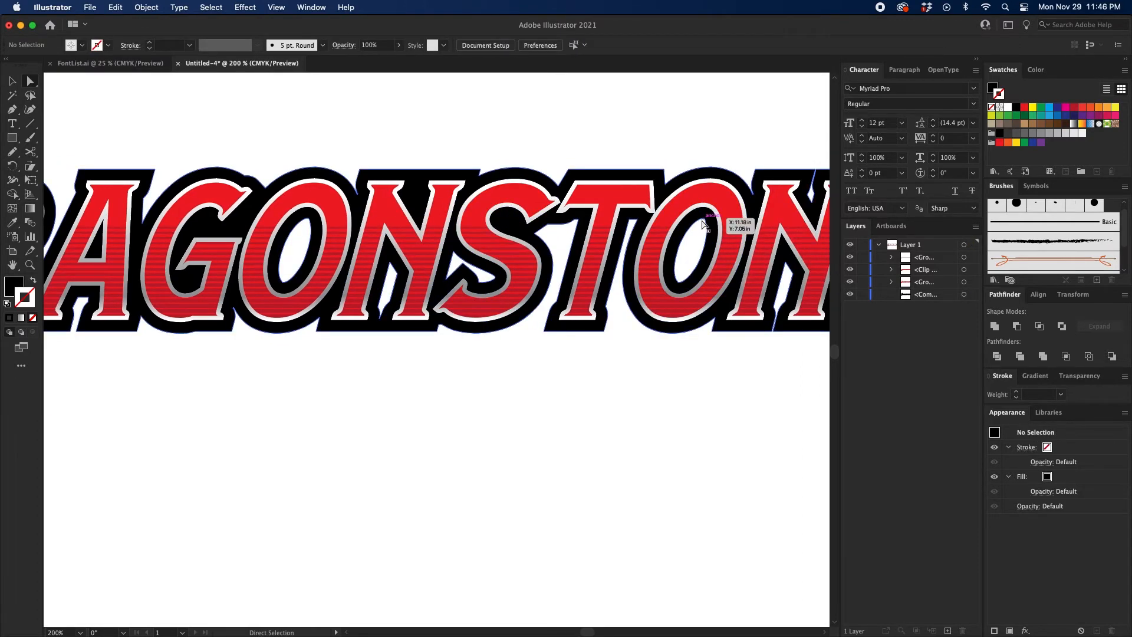
scroll(703, 223, right, 6)
click(638, 324)
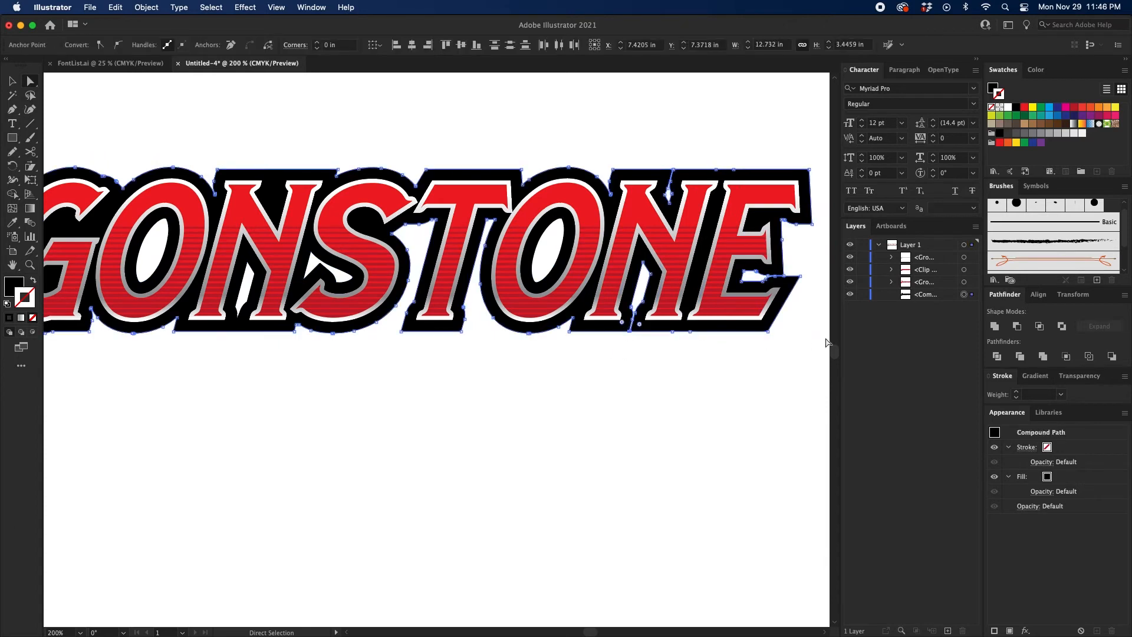
key(Delete)
click(625, 432)
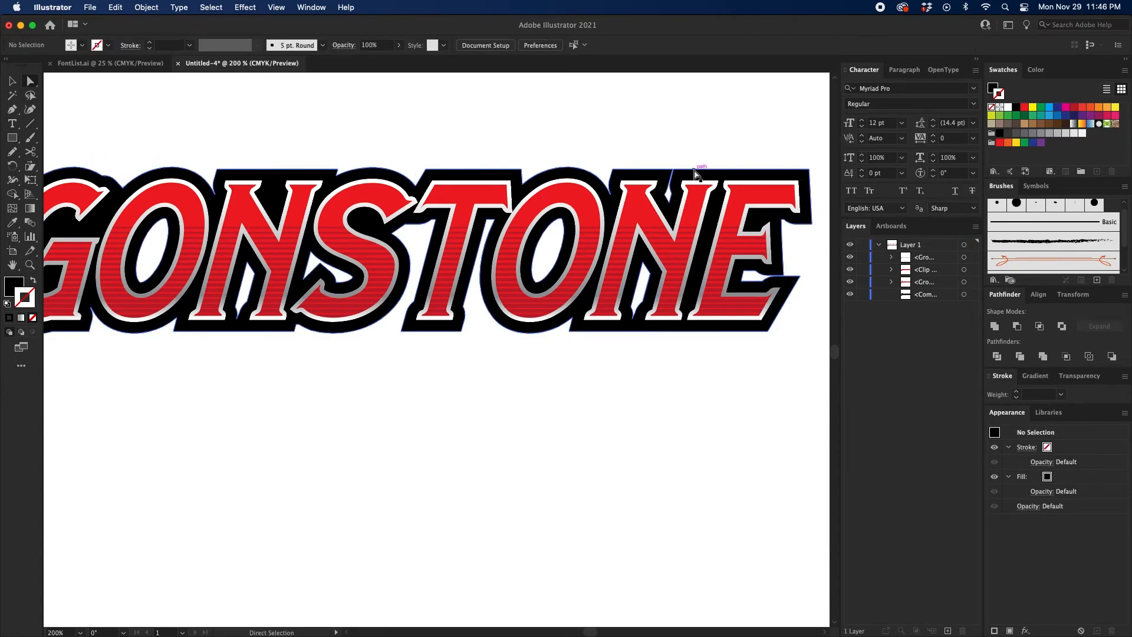
Remove the notch and small diamond-shaped hole at the top of the last N from the black outline
drag(682, 158, 667, 173)
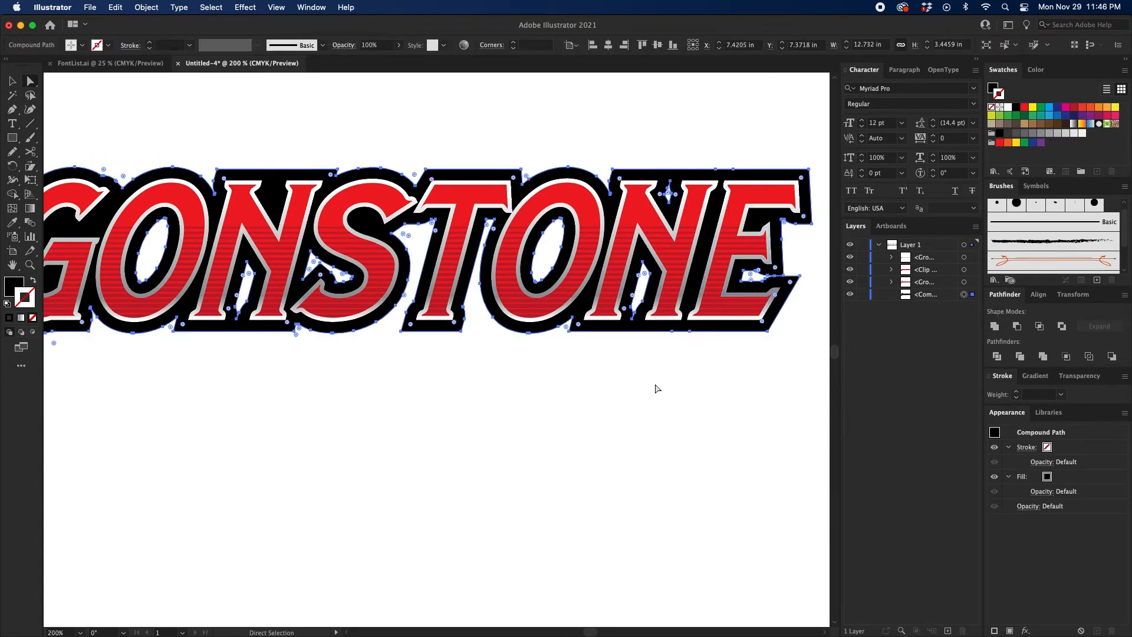
click(654, 361)
click(671, 204)
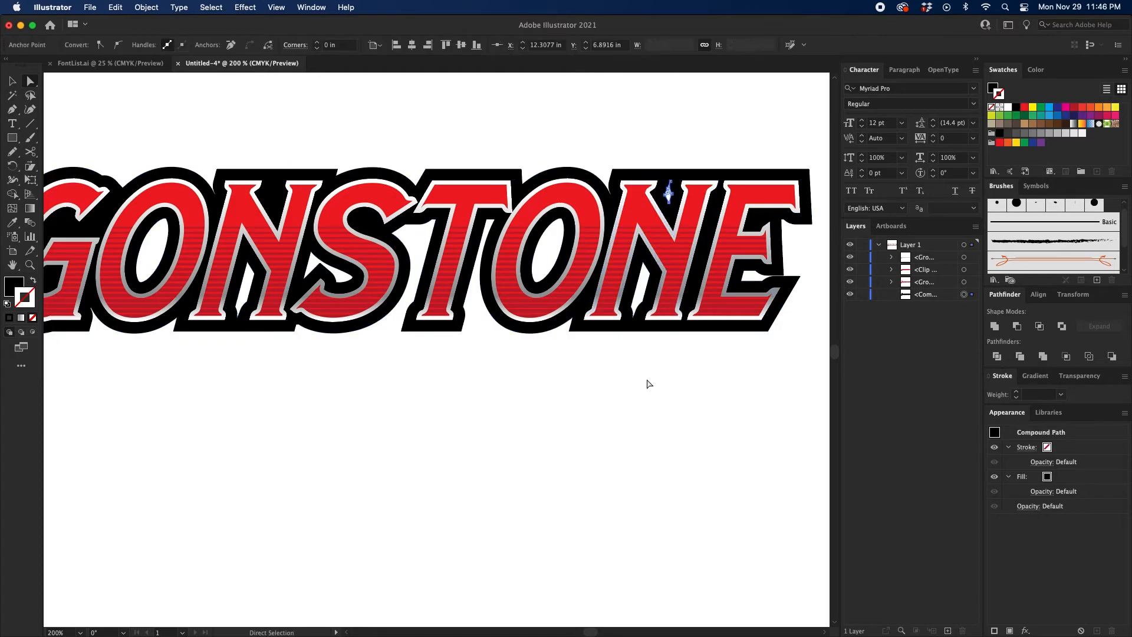
click(649, 384)
key(v)
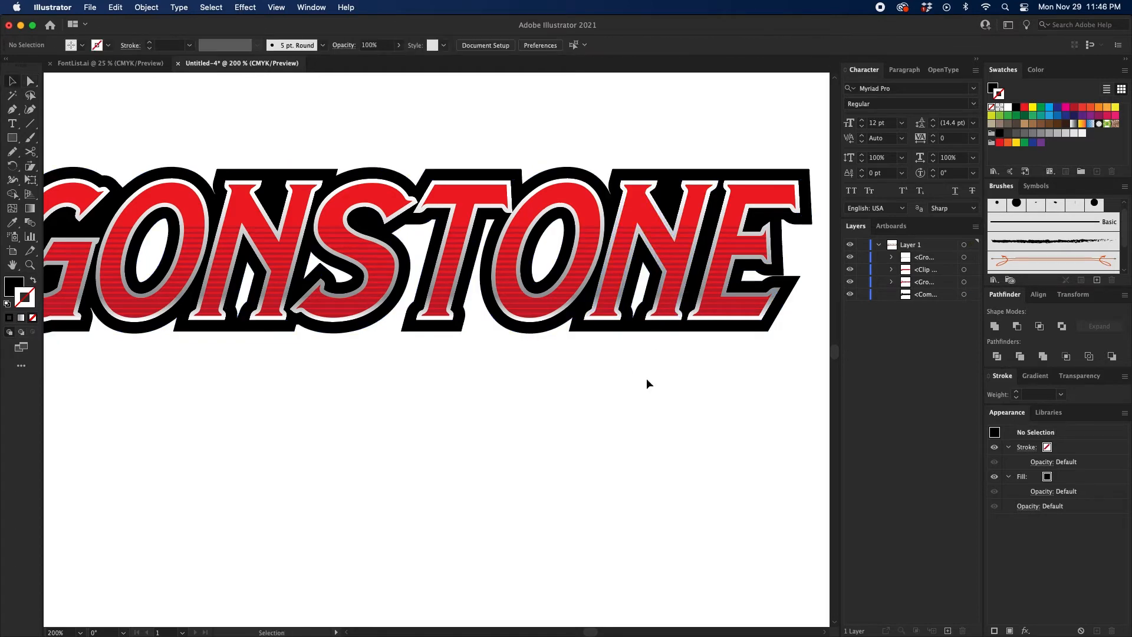
Make two copies of the cleaned black outline in the layer stack and hide the topmost of the three
key(super+1)
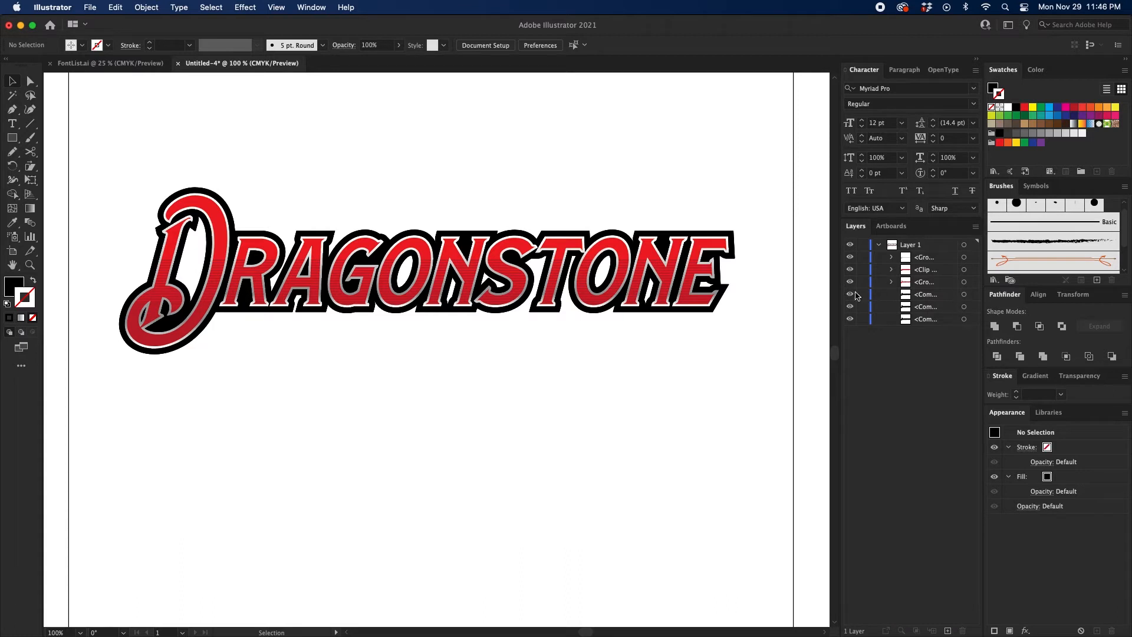
scroll(759, 319, down, 1)
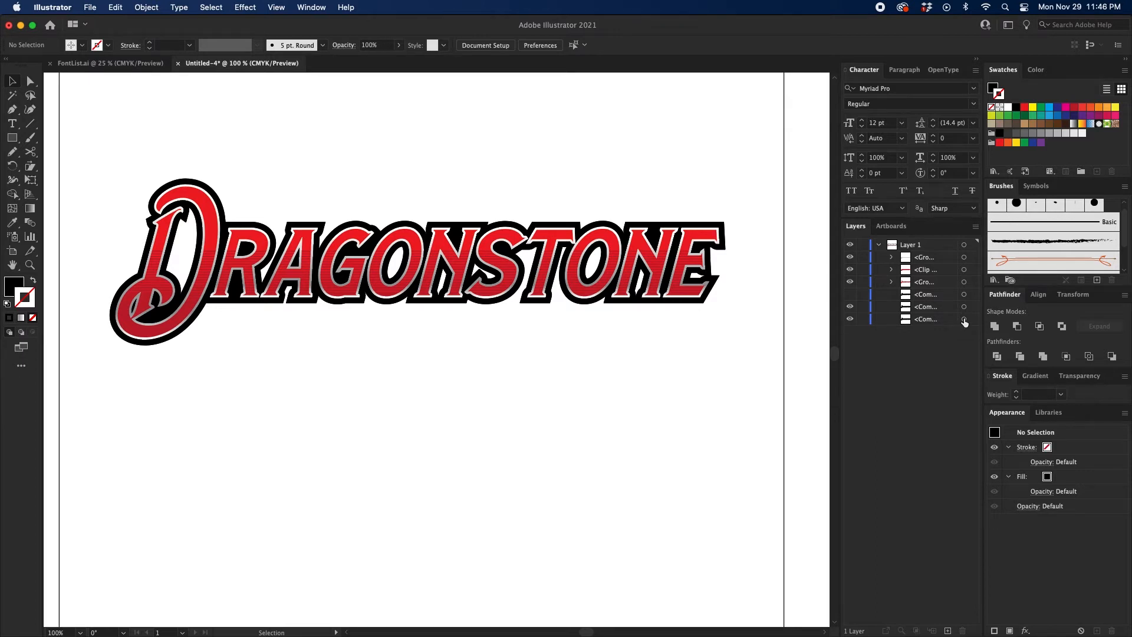
Nudge the bottom copy of the black outline about 0.08 in right and 0.1 in down as an offset shadow
click(964, 320)
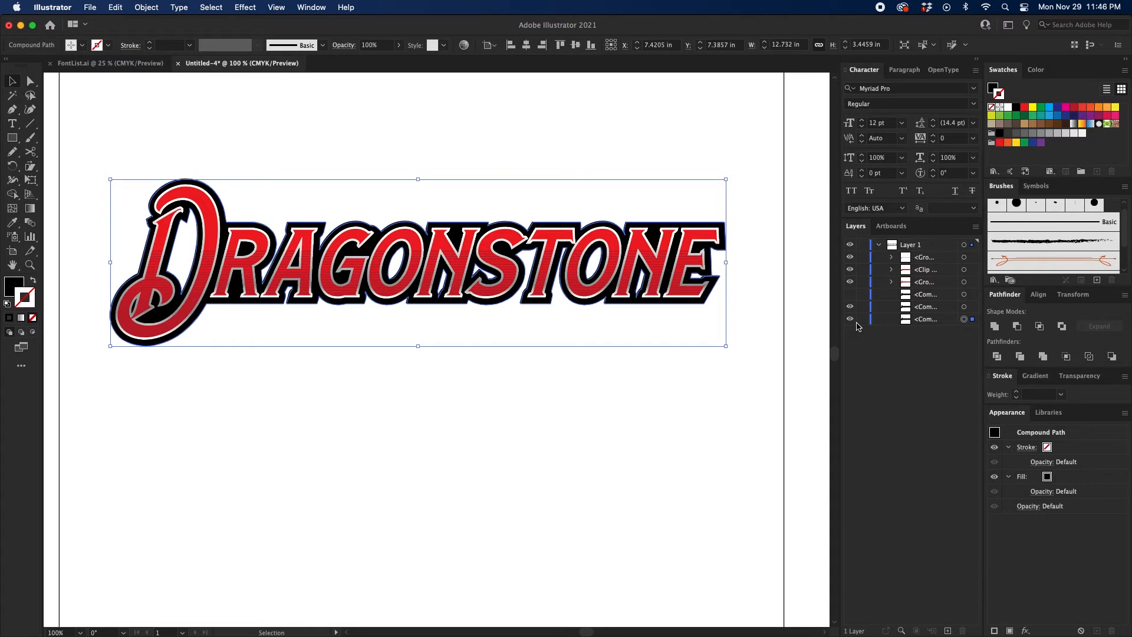
key(Down)
key(Right)
key(Right)
key(Right)
key(Right)
key(Right)
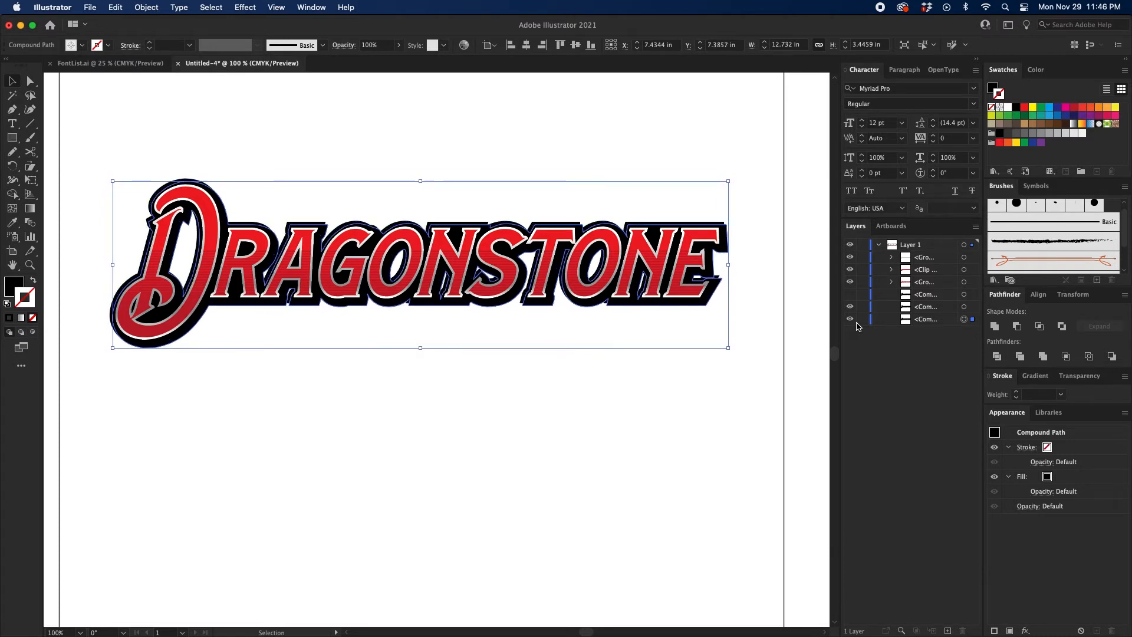
key(Down)
key(Down)
key(Down)
key(Down)
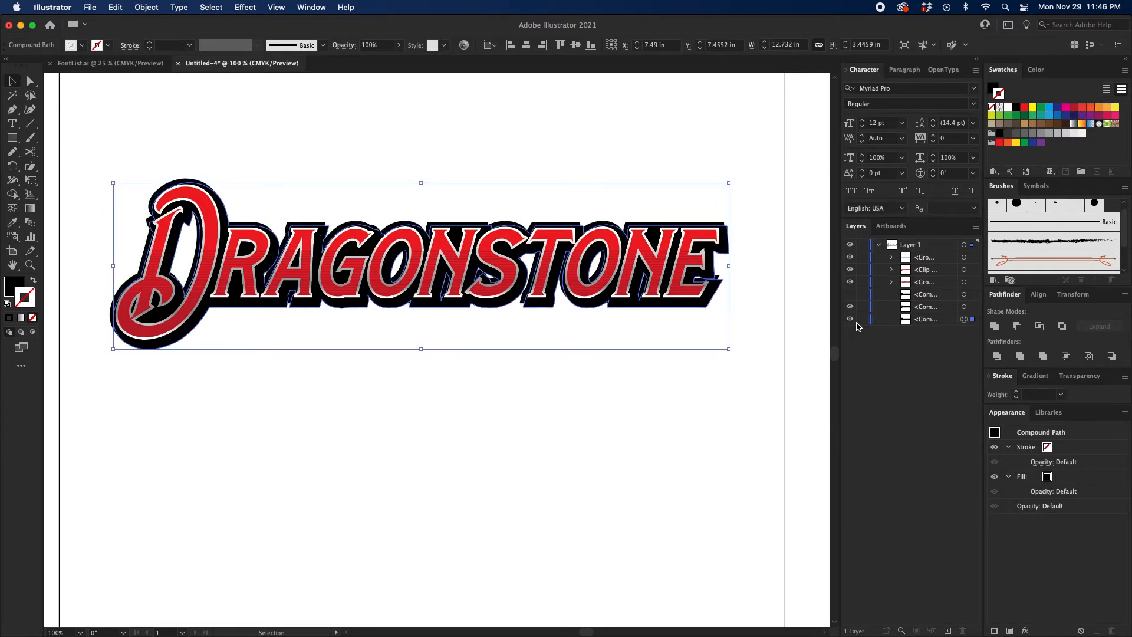
key(Right)
key(Down)
click(780, 321)
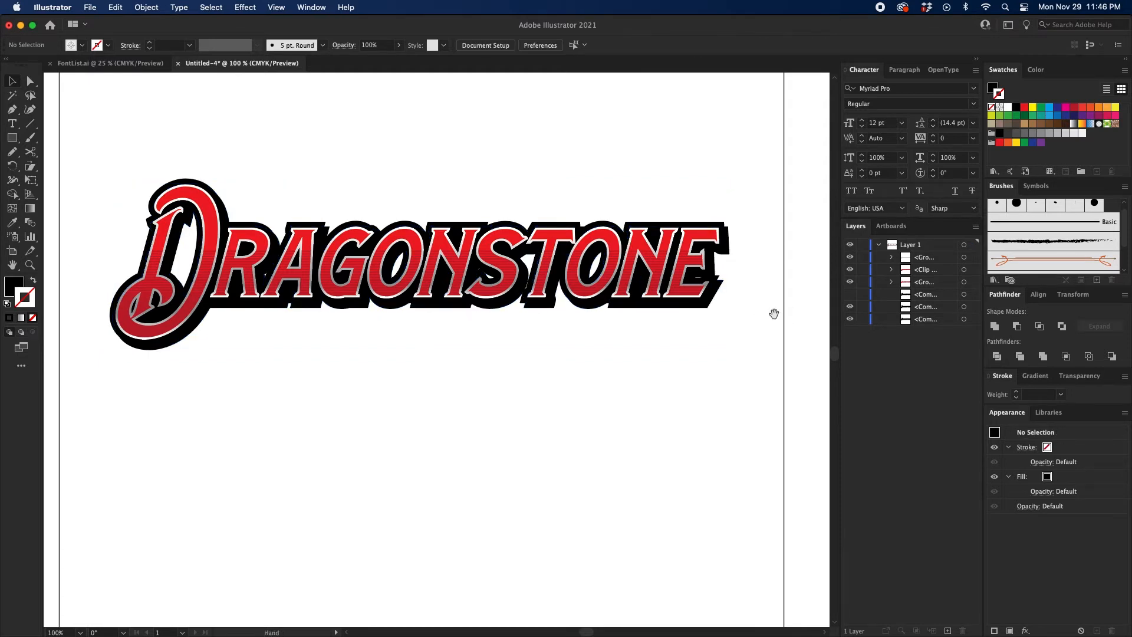
Unite the offset shadow copy and the visible black outline above it into one shape
click(965, 307)
shift+click(964, 319)
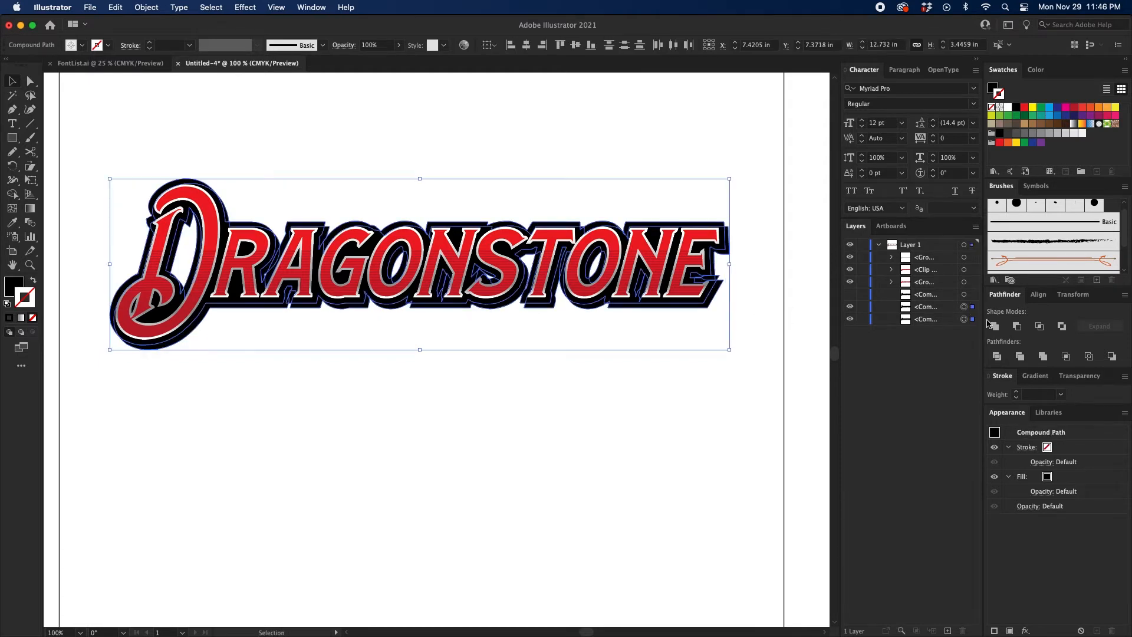
click(997, 328)
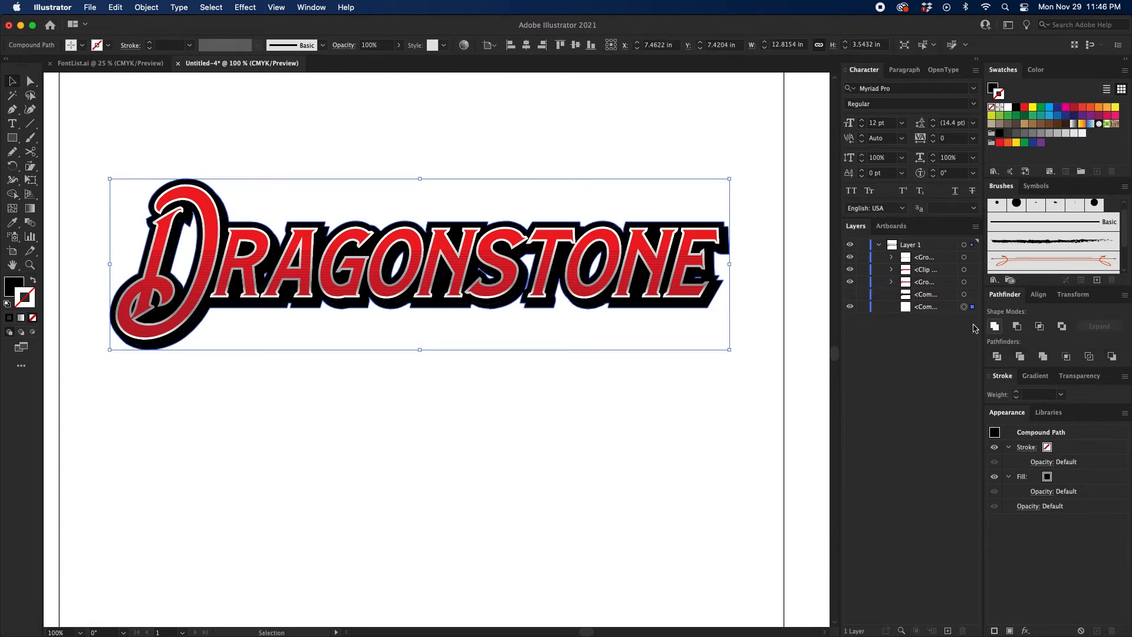
Delete the inner-corner anchor points on the united black shape beside the last E so the shadow corners run diagonally
key(p)
drag(796, 311, 691, 327)
key(super+equal)
key(super+equal)
key(super+equal)
scroll(569, 309, right, 13)
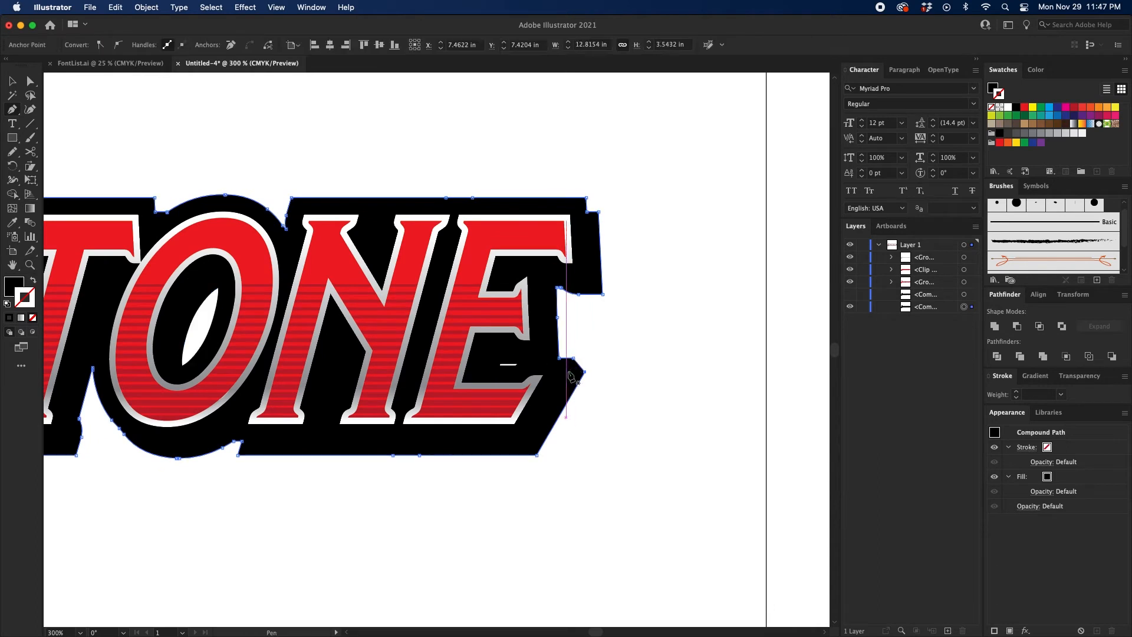
click(586, 210)
drag(557, 317, 589, 295)
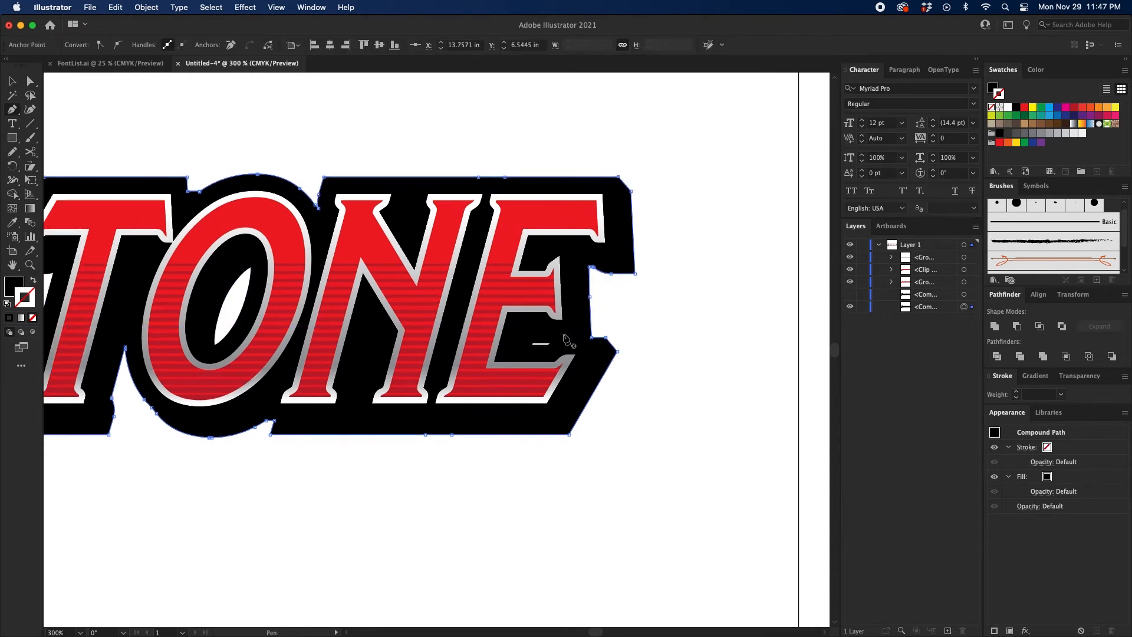
Delete the small white sliver inside the last E from the black shape
key(a)
click(549, 345)
key(Delete)
key(Delete)
scroll(561, 331, left, 10)
scroll(561, 331, down, 2)
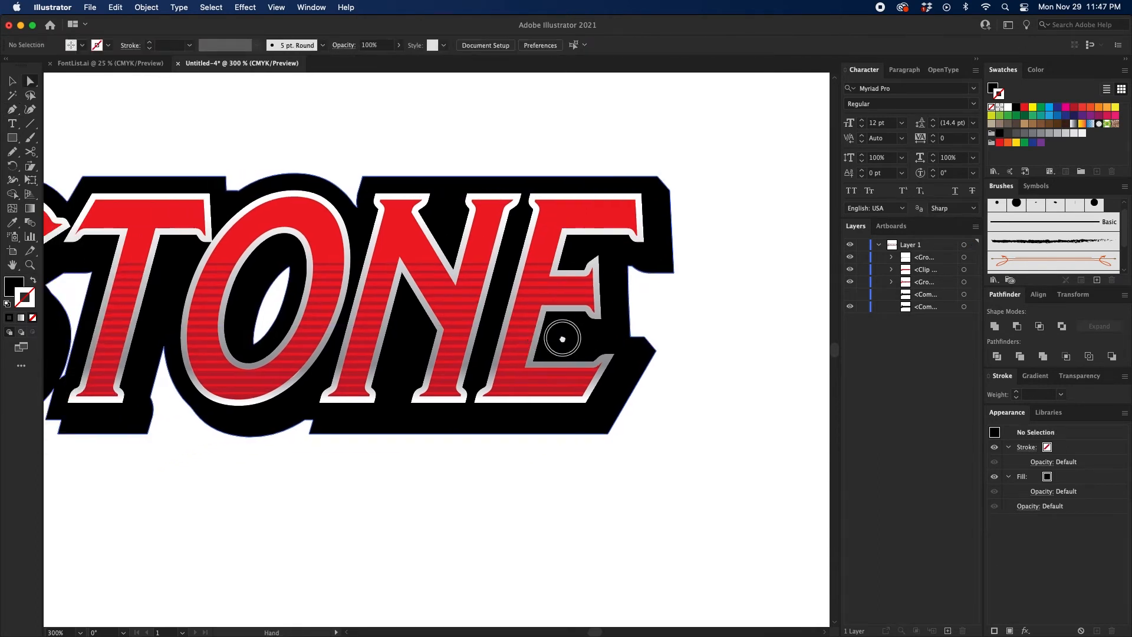
Delete the notch anchor points on the black shape's lower edge between the last O and N and between the S and T
key(p)
super+click(488, 401)
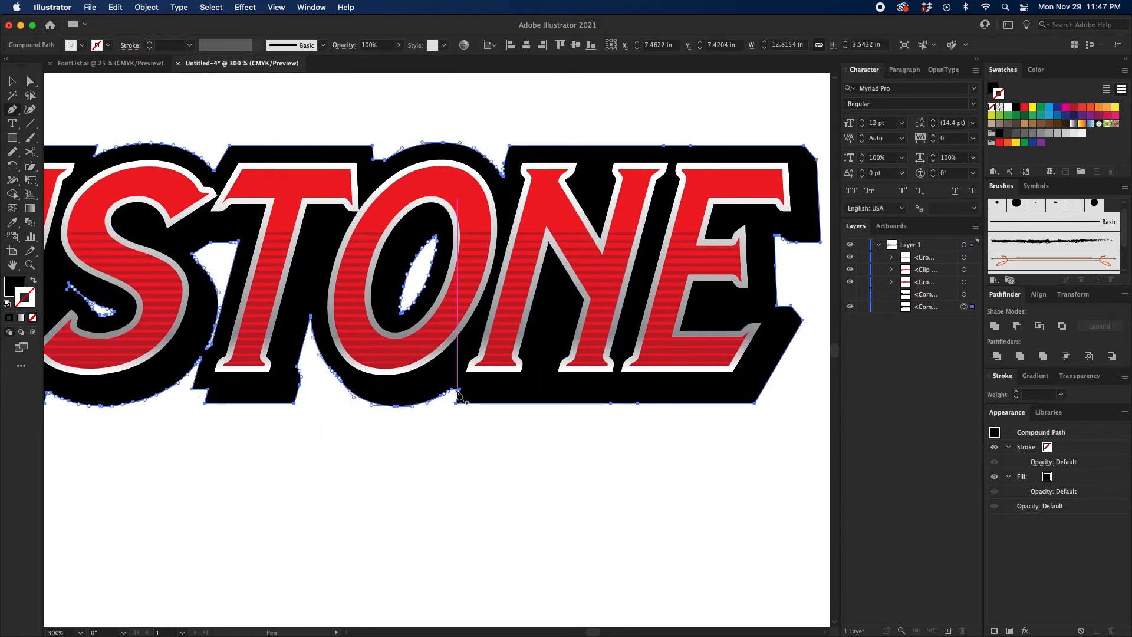
click(460, 390)
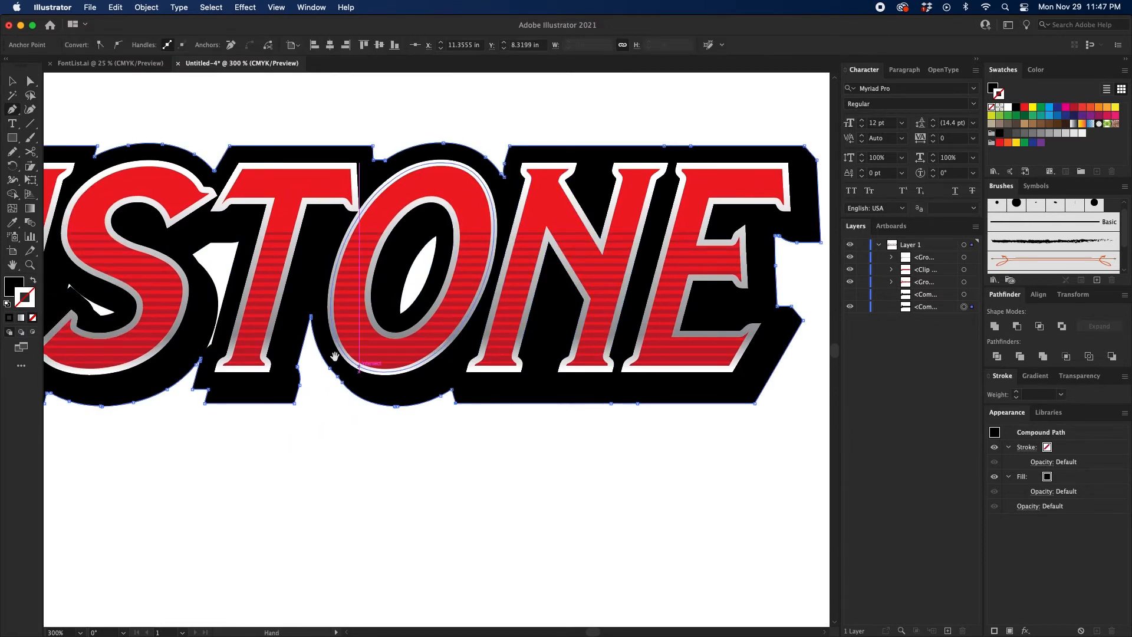
scroll(437, 396, left, 5)
scroll(437, 396, up, 1)
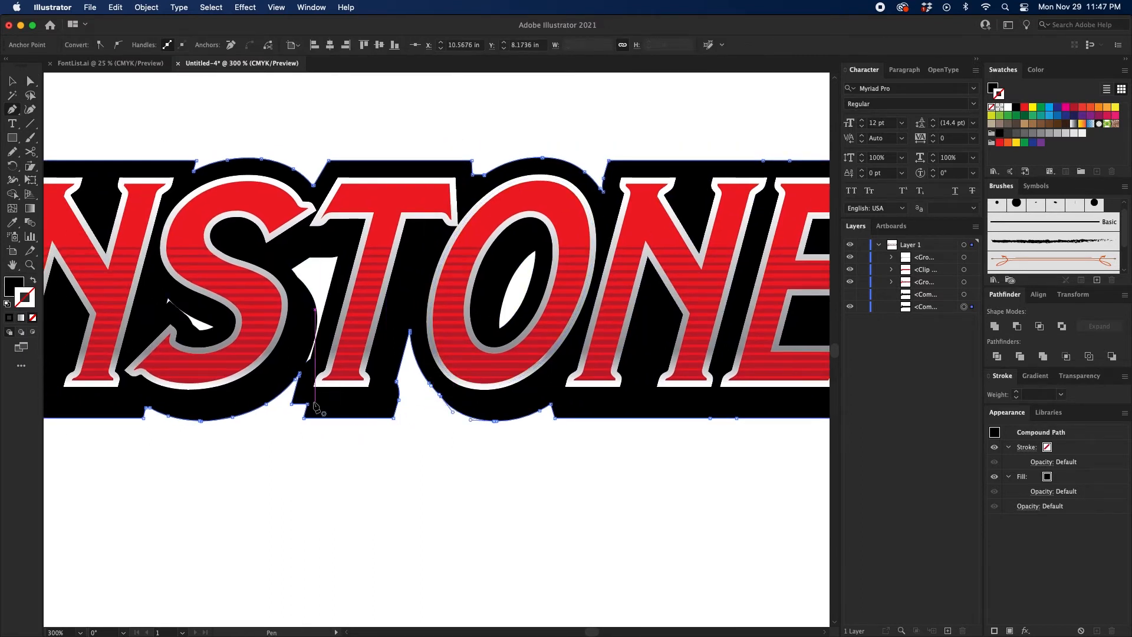
drag(397, 286, 523, 323)
scroll(466, 321, left, 2)
scroll(560, 189, left, 6)
Clean up the white hole inside the S by removing its thin upper tail and the leftover triangle
key(z)
drag(612, 272, 484, 298)
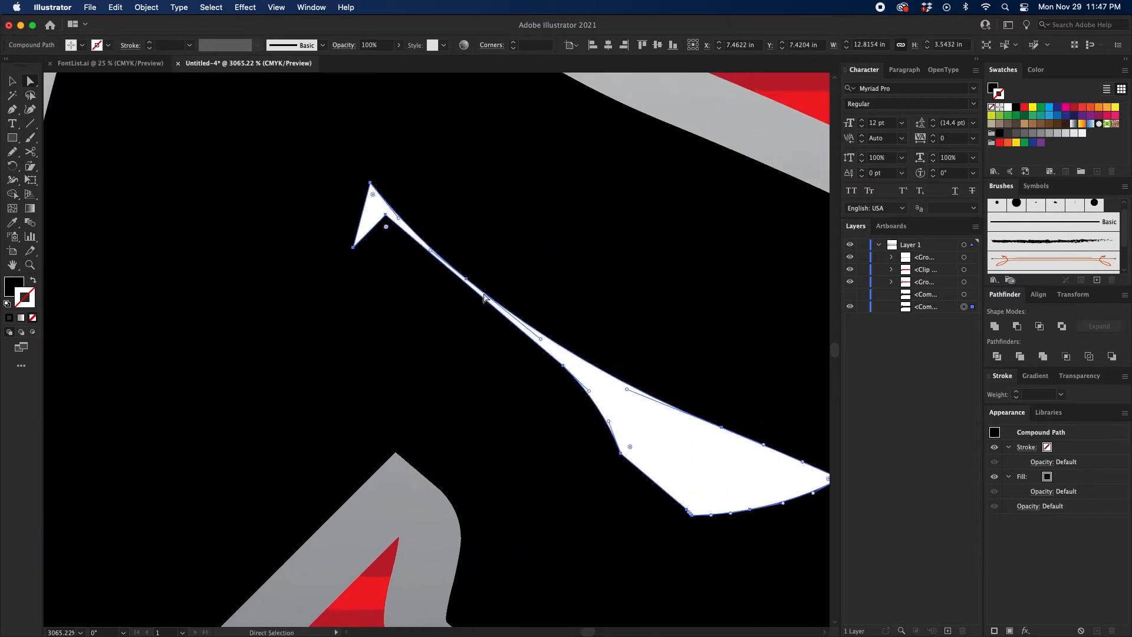
drag(566, 370, 562, 348)
key(super+z)
drag(387, 216, 396, 204)
key(super+z)
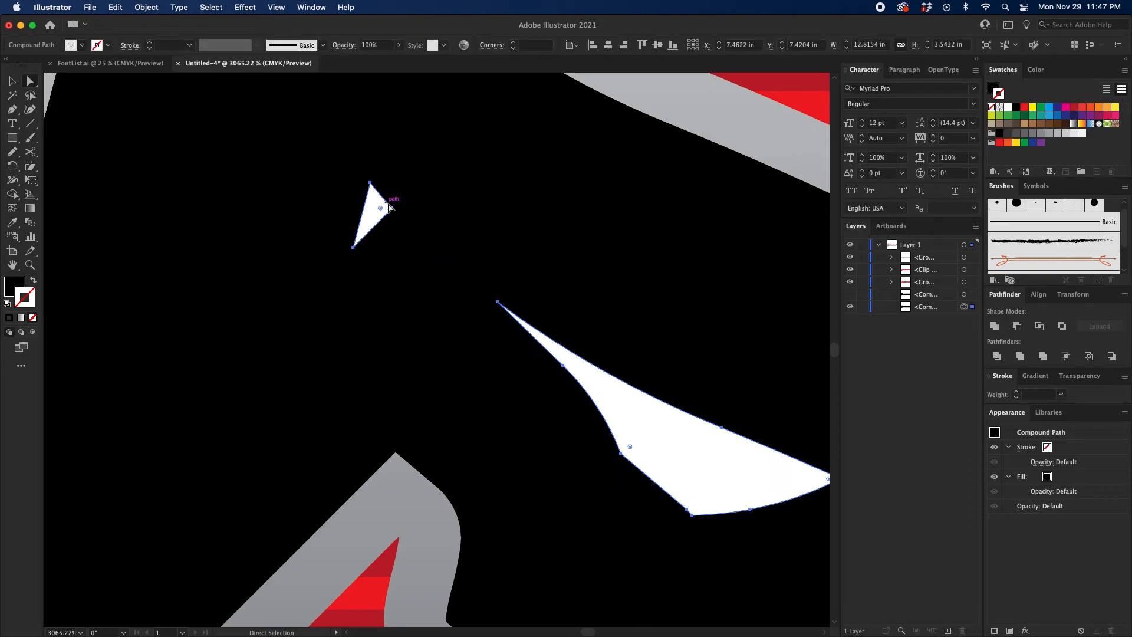
key(super+shift+a)
key(super+minus)
key(super+minus)
key(super+minus)
key(super+minus)
key(super+minus)
key(super+minus)
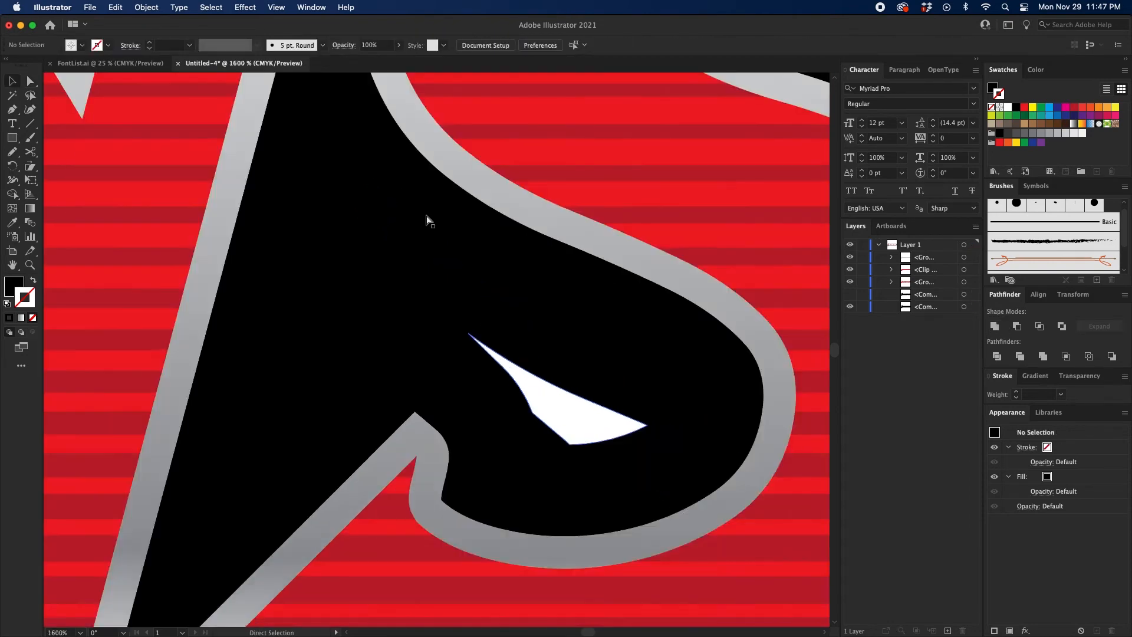
Delete the stray anchor points that notch the black shape's edges around the first A and the R's upper curve
drag(422, 214, 823, 173)
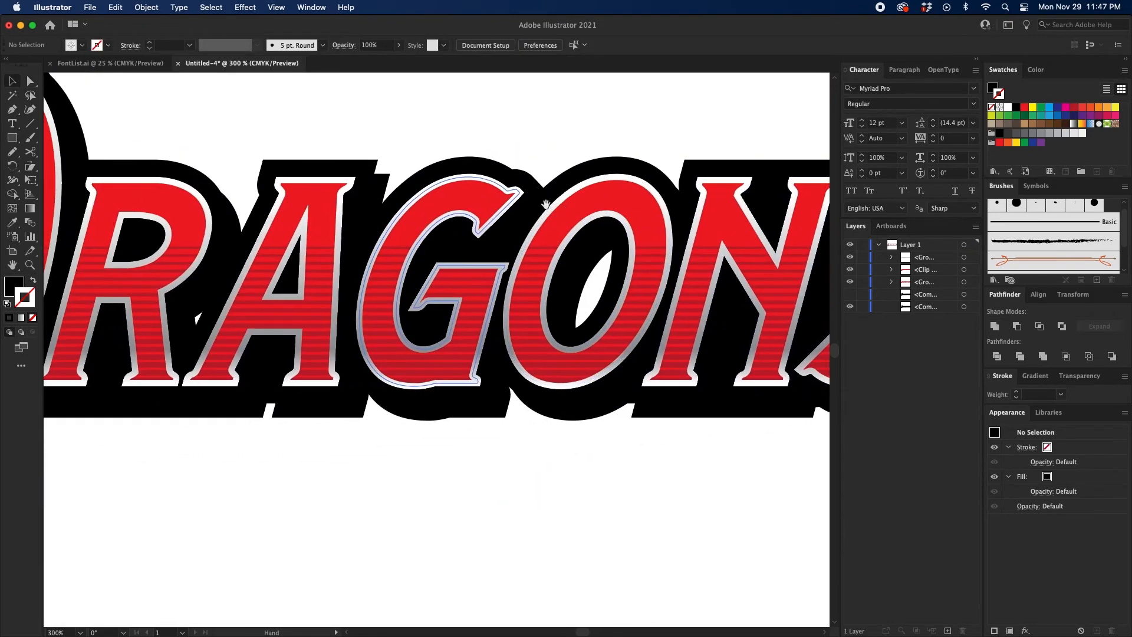
super+click(283, 405)
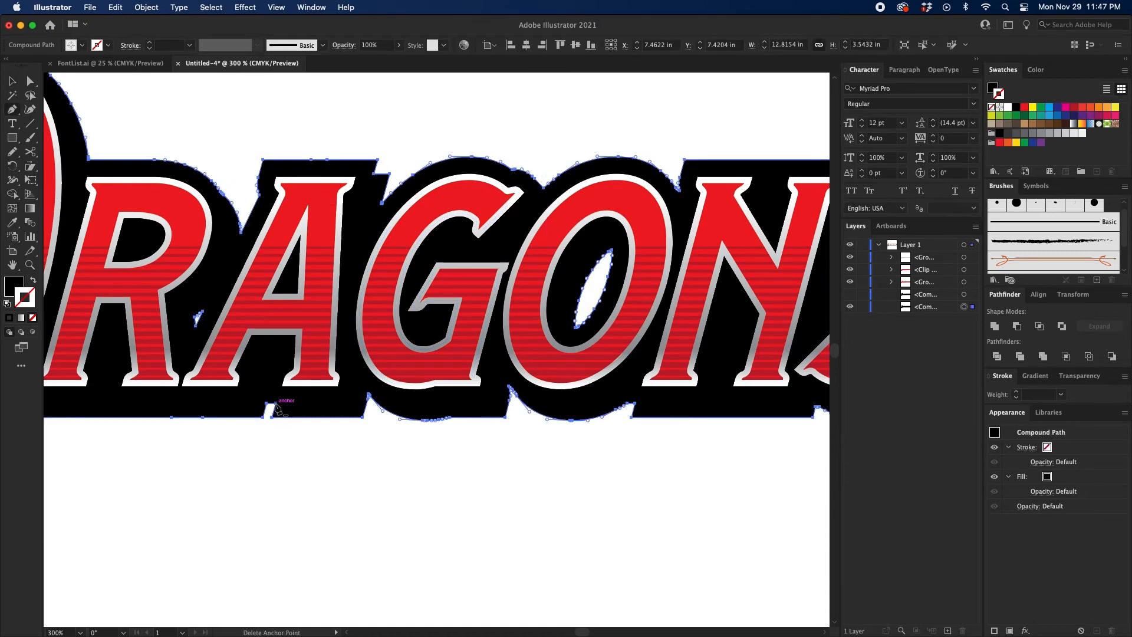
drag(294, 227, 454, 221)
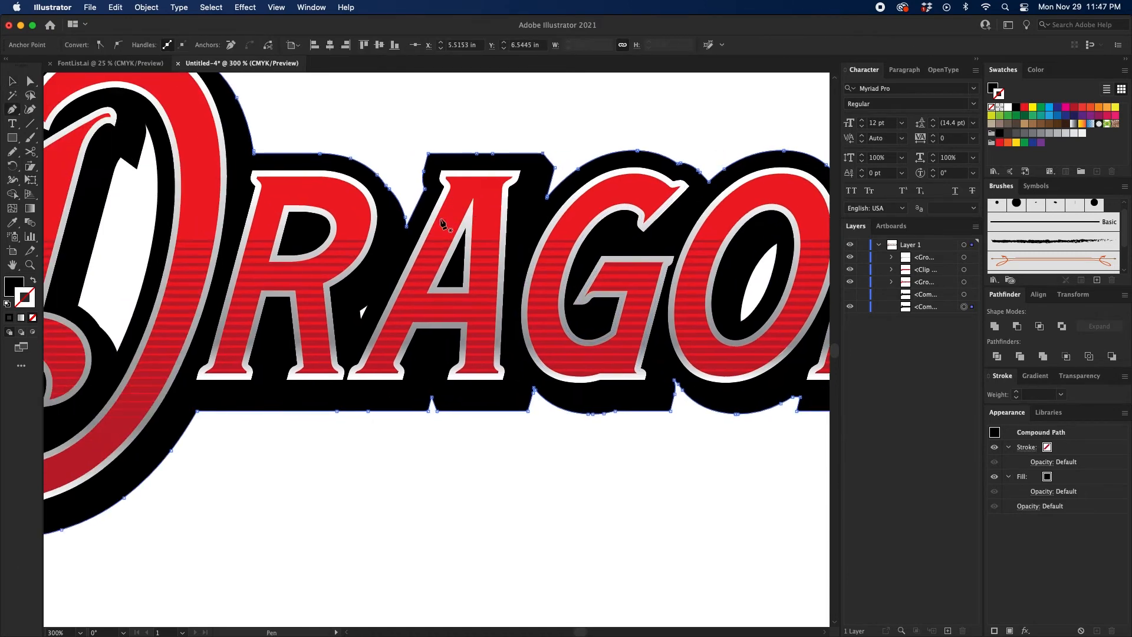
click(387, 187)
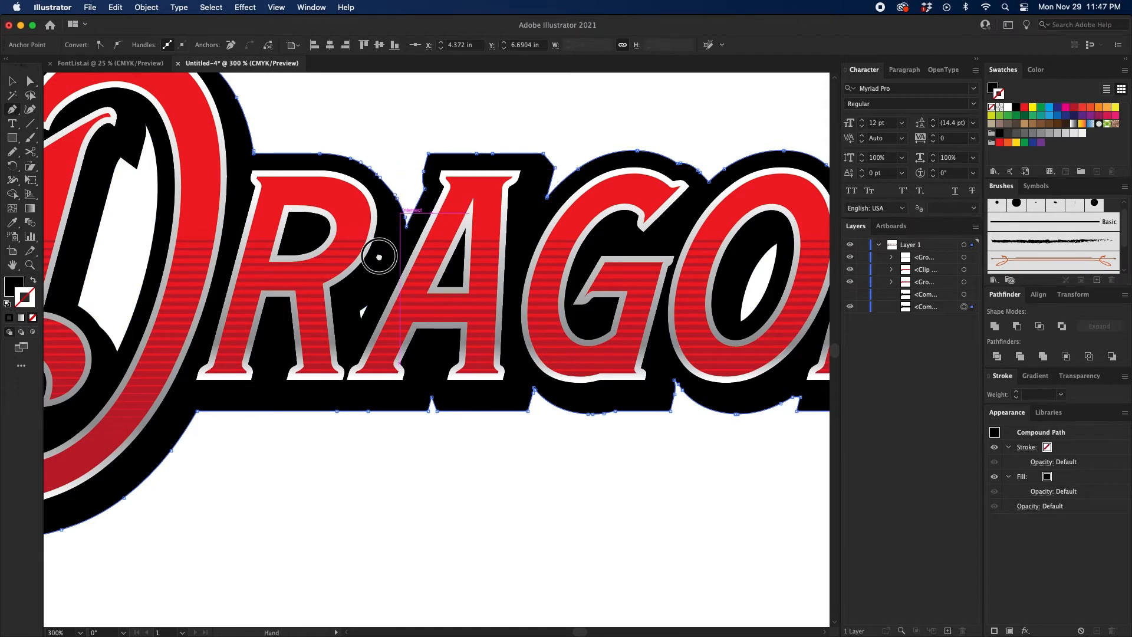
Delete the small white hole between the R and the first A from the black shape
drag(373, 253, 427, 224)
key(Delete)
key(Delete)
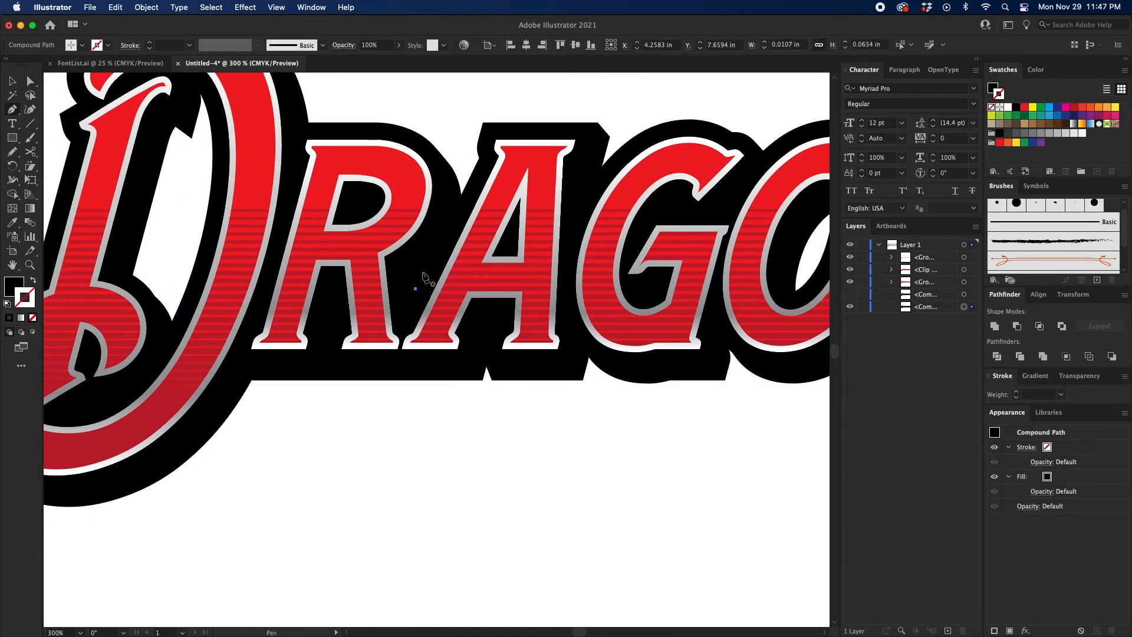
Smooth the black shape's outer edge at the lower curve of the D by removing extra anchor points
drag(198, 202, 455, 304)
scroll(455, 304, down, 5)
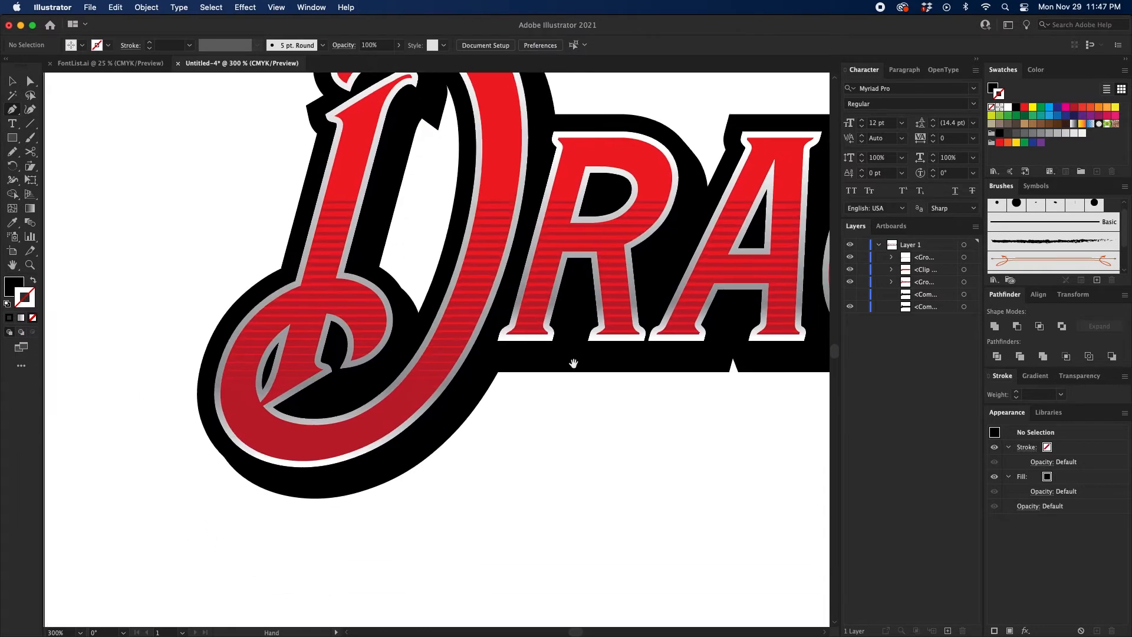
super+click(424, 448)
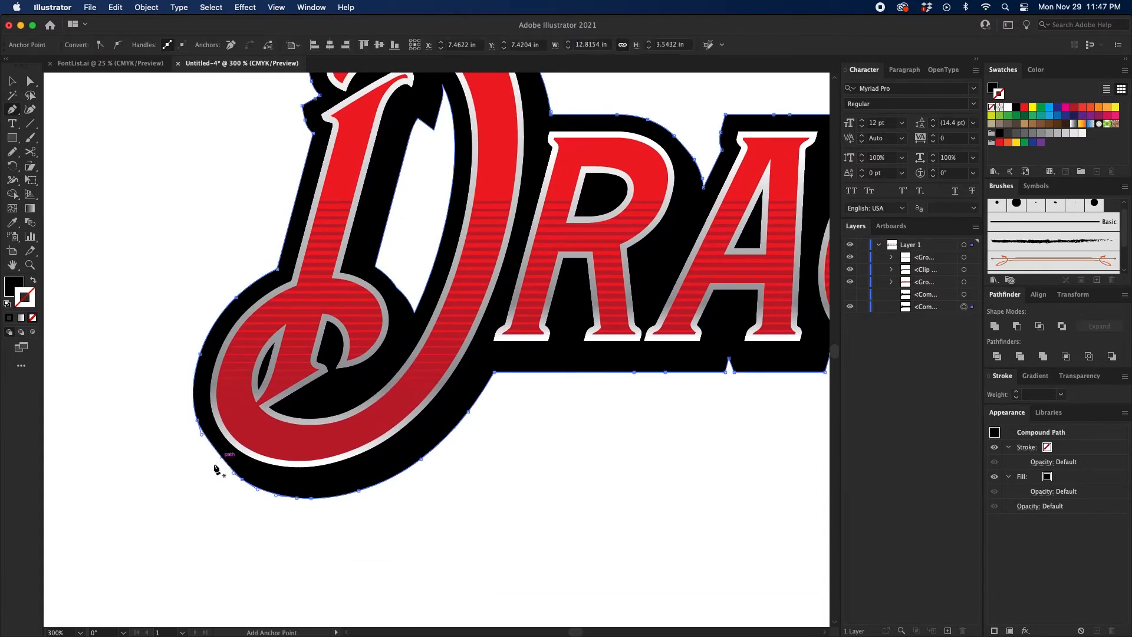
click(210, 446)
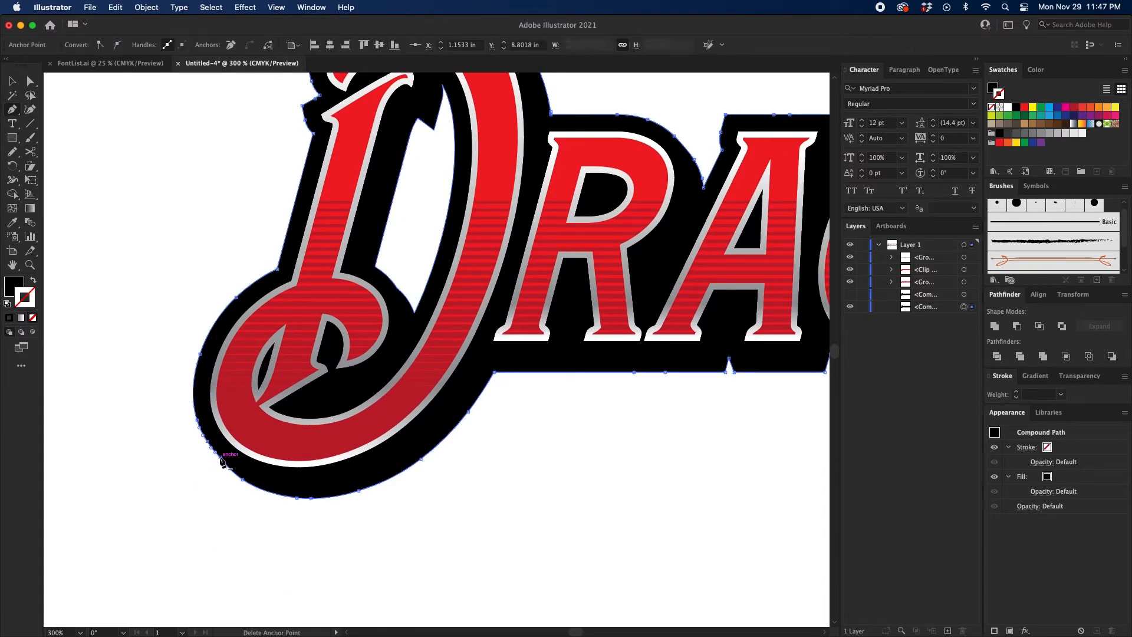
Show the hidden copy of the original outline and give it a red fill with no stroke
scroll(426, 461, right, 10)
scroll(426, 461, right, 5)
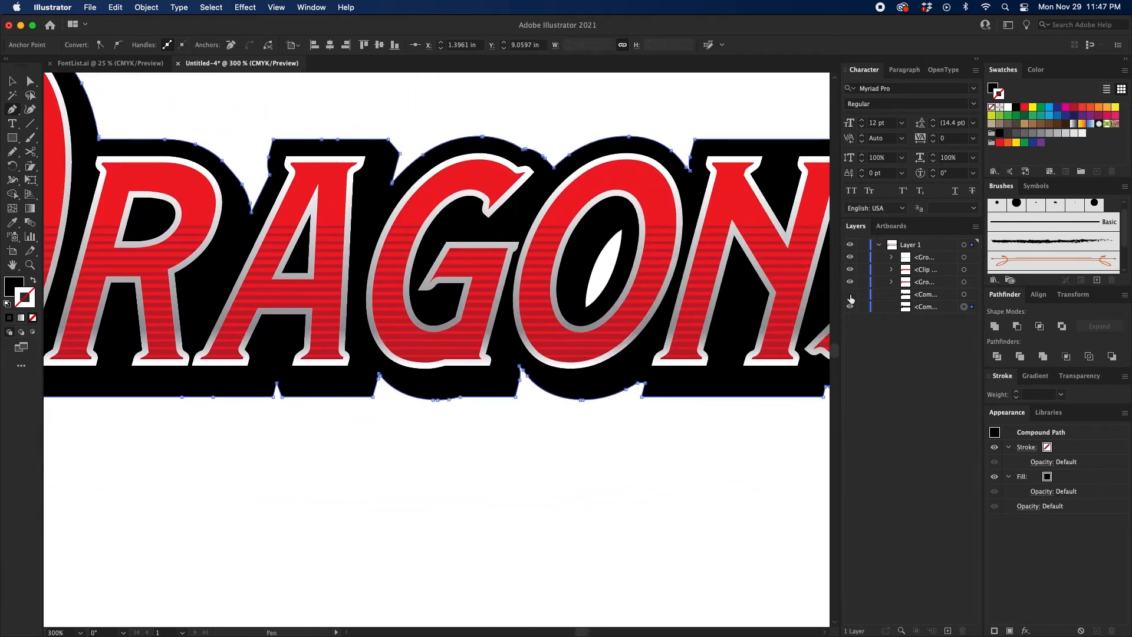
click(965, 295)
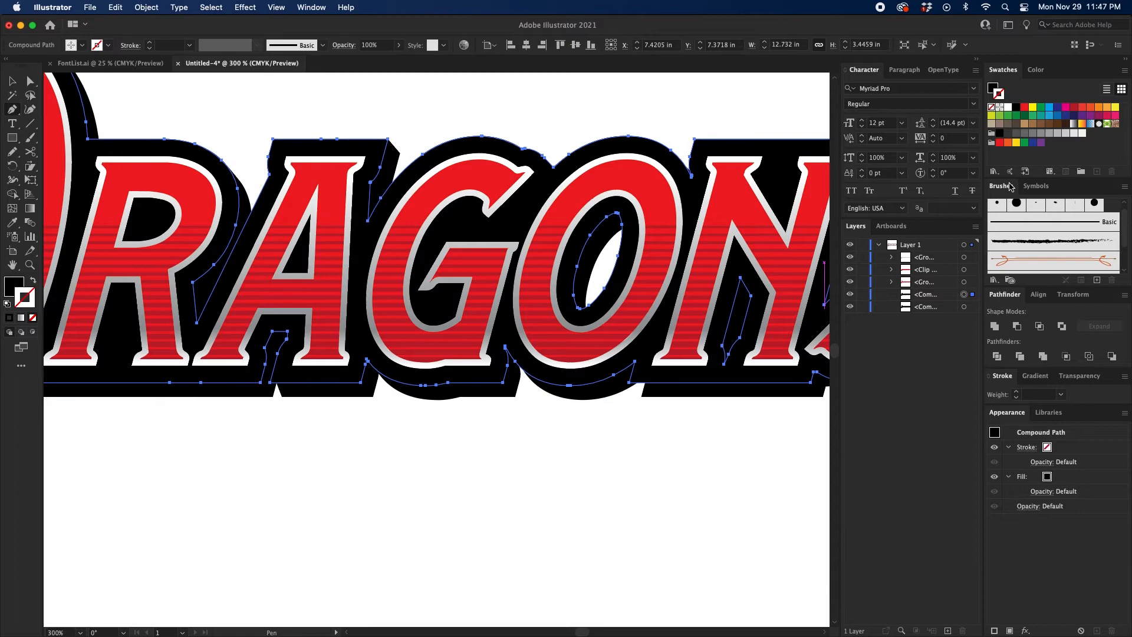
click(1025, 109)
key(shift+x)
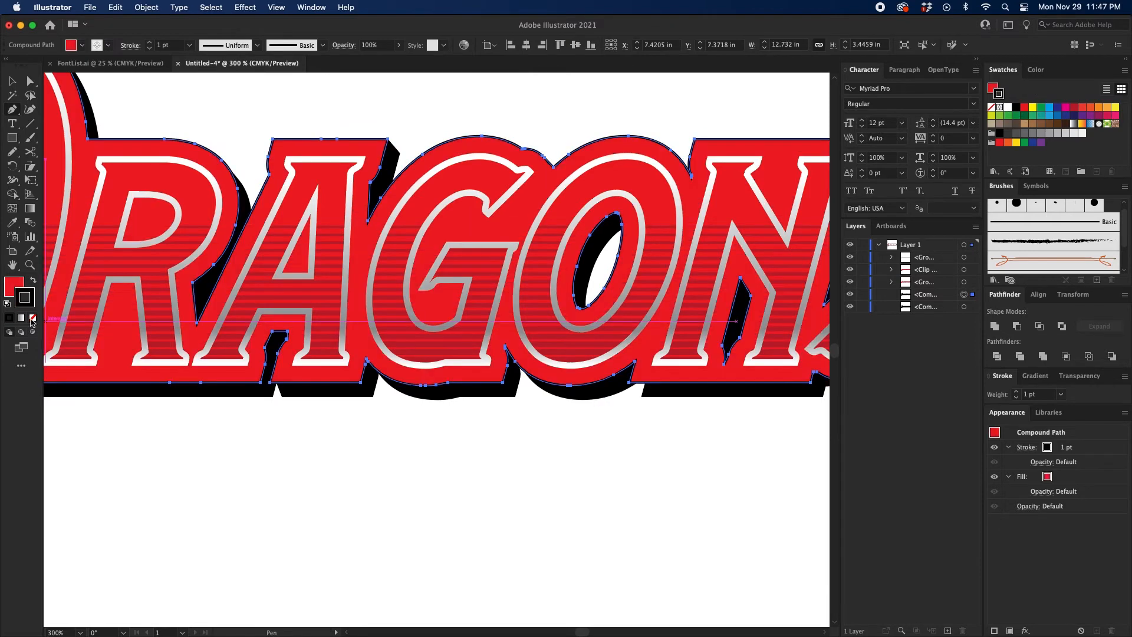
click(33, 319)
drag(646, 462, 526, 475)
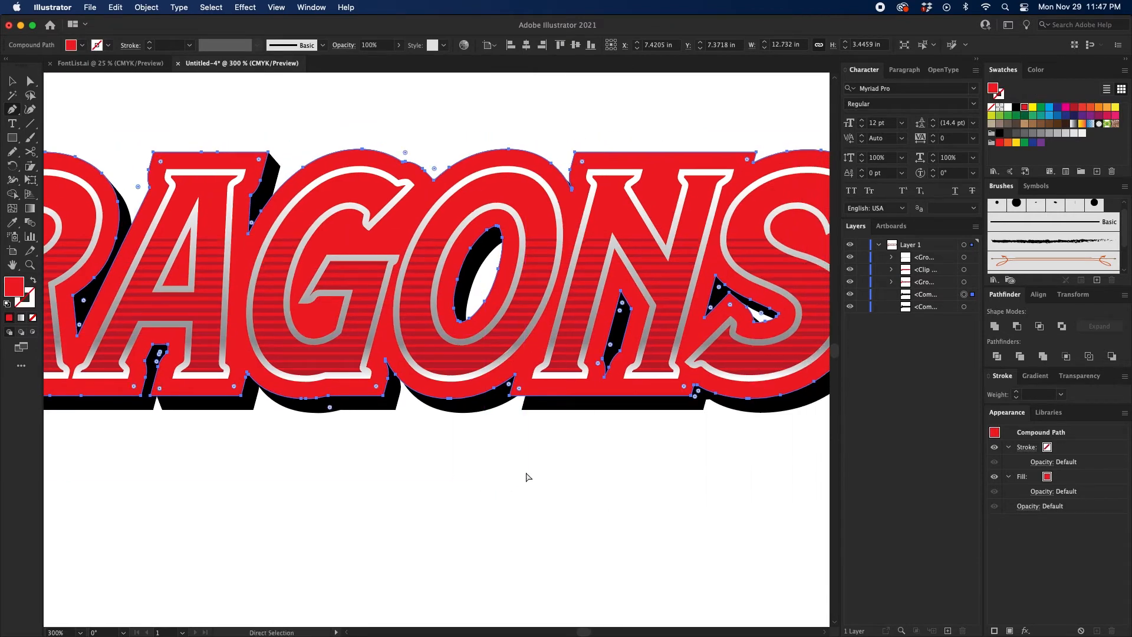
super+click(526, 475)
Draw a four-sided patch about 0.2 in wide joining the first N's lower corner to the black shadow beneath the O
key(super+equal)
key(super+equal)
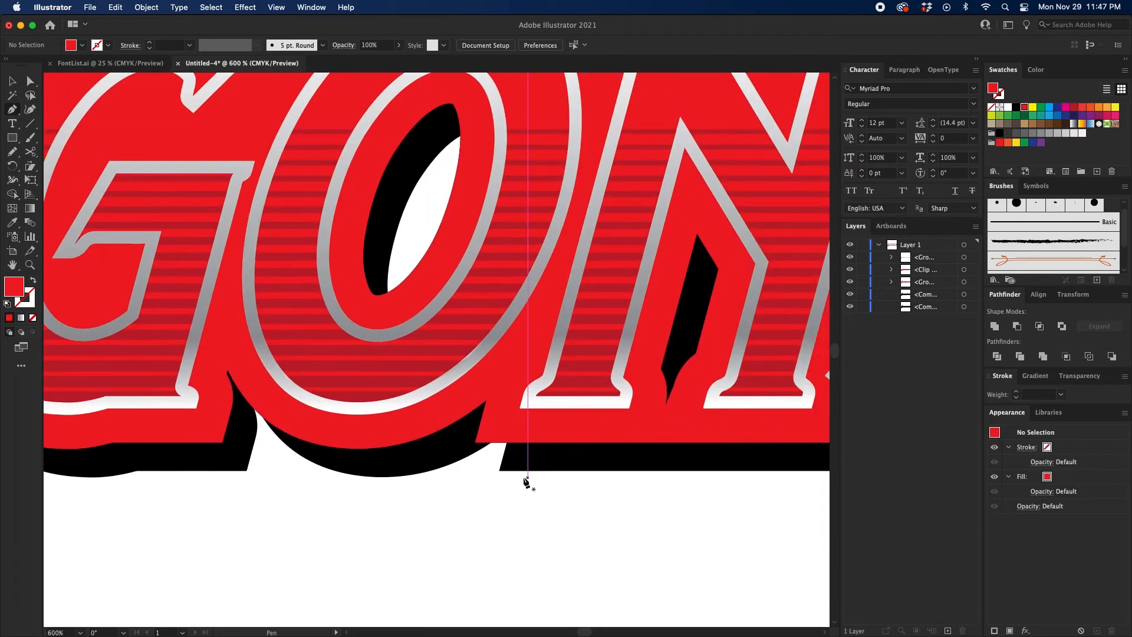
drag(506, 492, 430, 470)
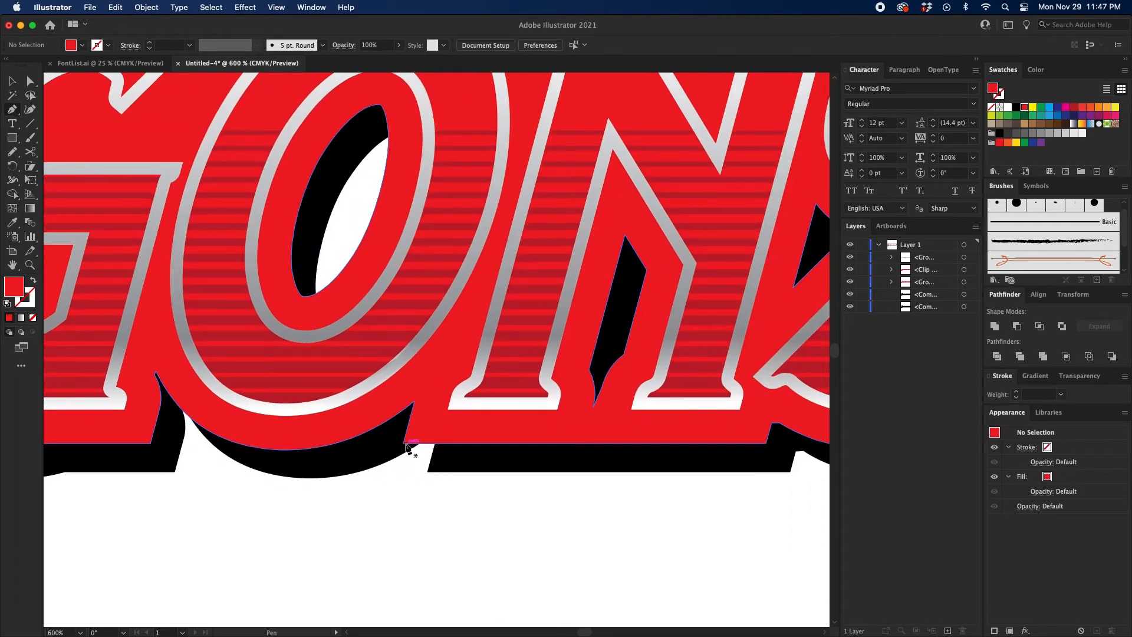
click(429, 472)
click(404, 443)
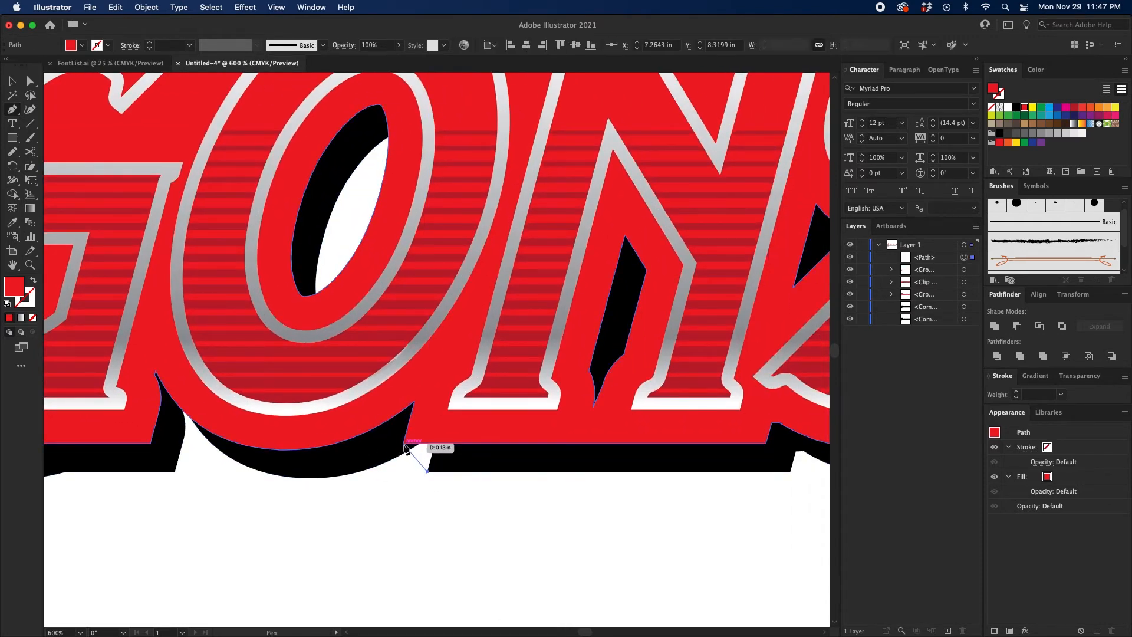
click(448, 430)
click(459, 451)
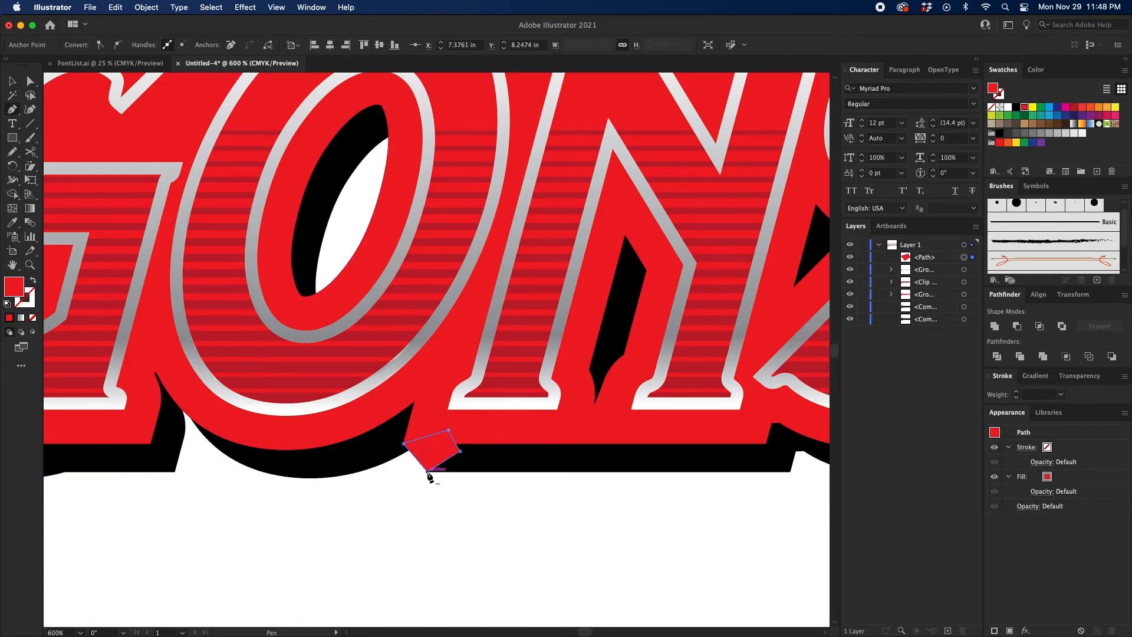
click(428, 471)
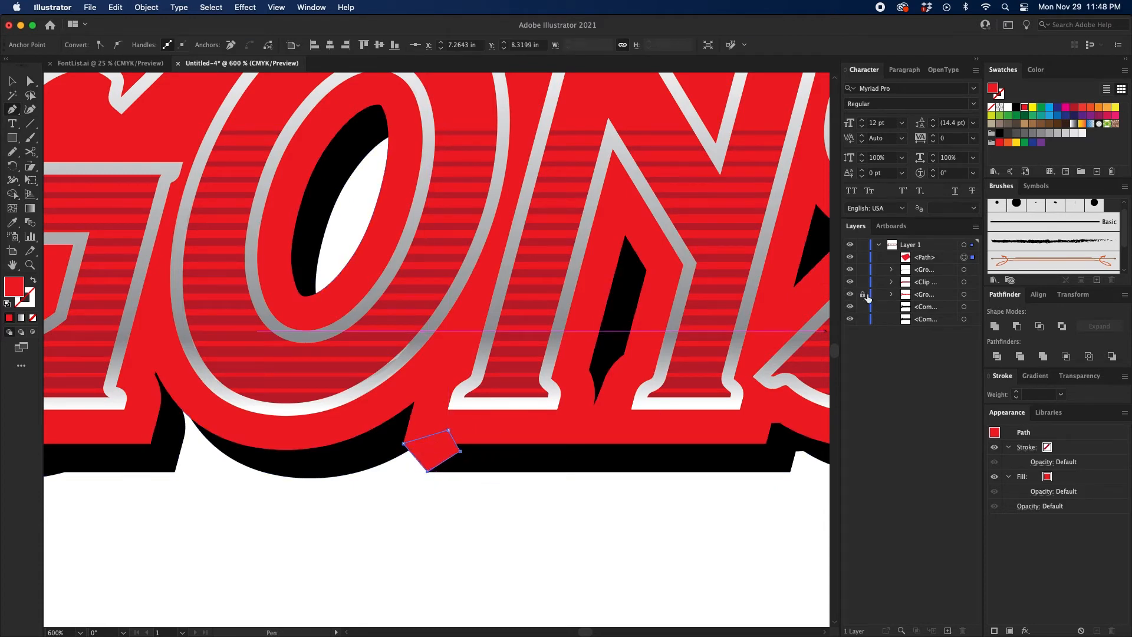
Move the patch below the red outline copy in the layer stack and lock the red copy
drag(940, 257, 964, 314)
click(866, 295)
Unite the patch with the black shadow shape and fill the result black
shift+click(965, 319)
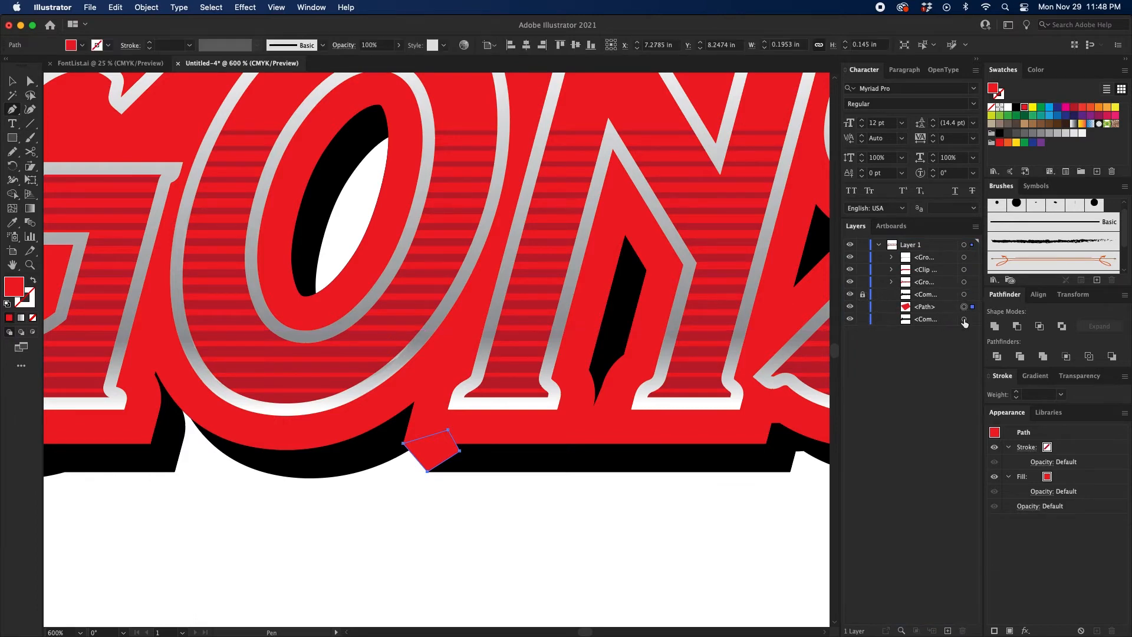
click(995, 326)
click(1000, 107)
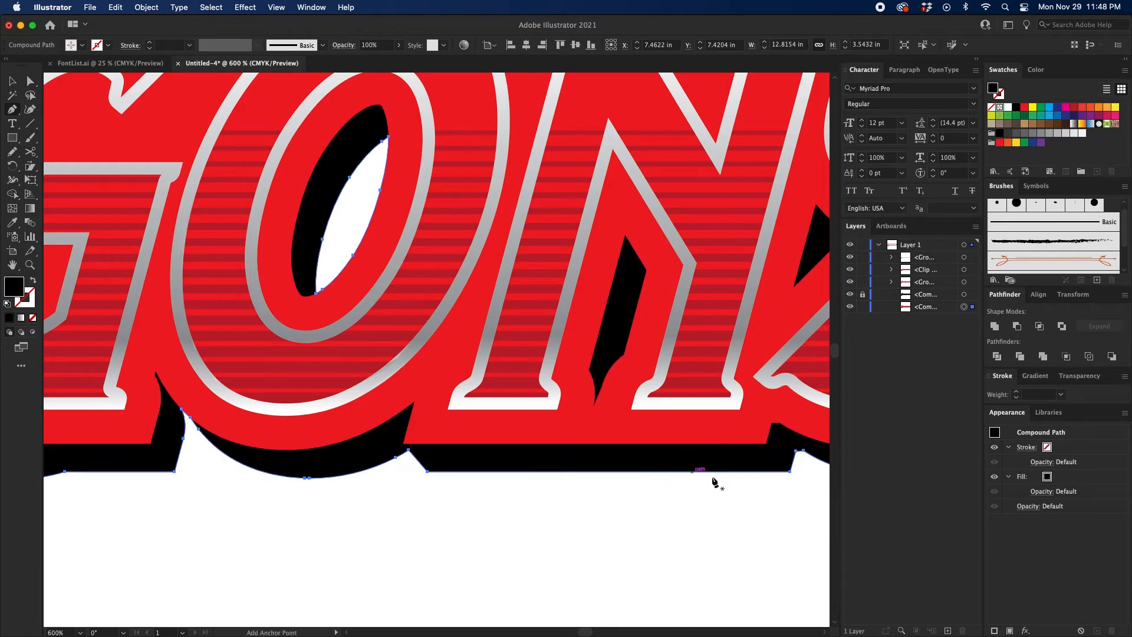
scroll(715, 483, right, 10)
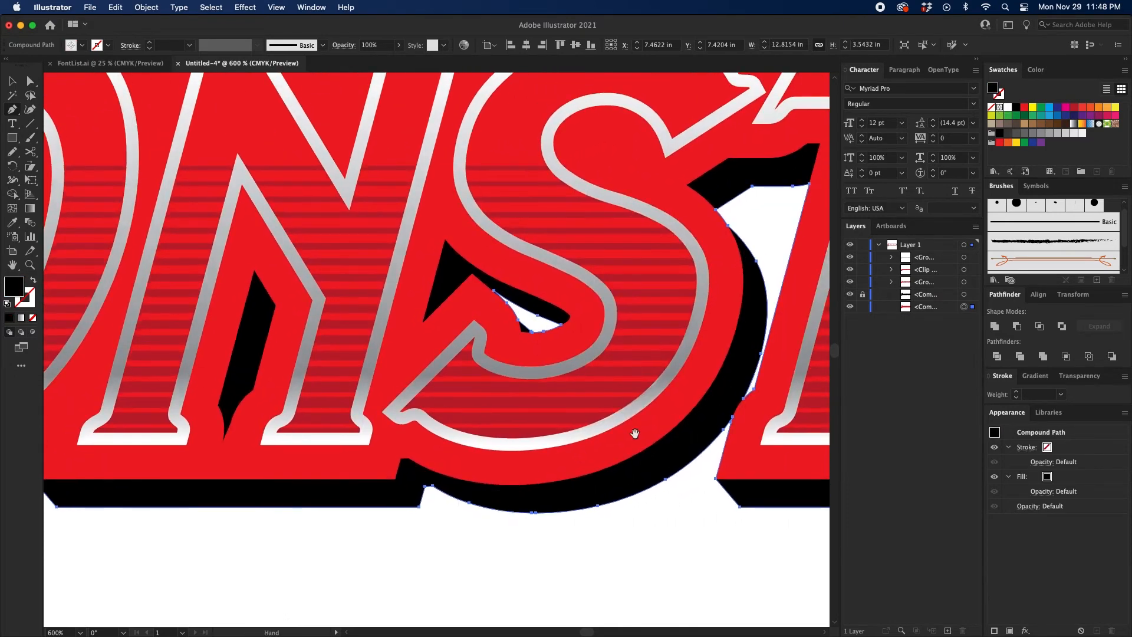
Draw a four-sided black patch about 0.13 in wide over the shadow gap between the second O and the second N's lower corner
scroll(635, 434, right, 5)
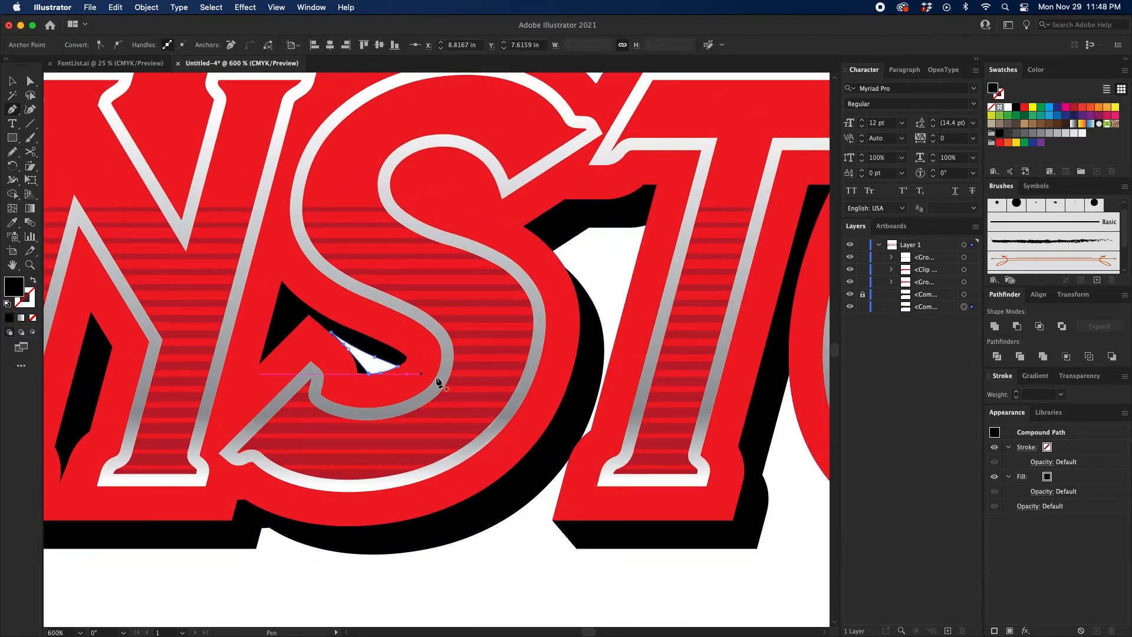
scroll(438, 382, right, 15)
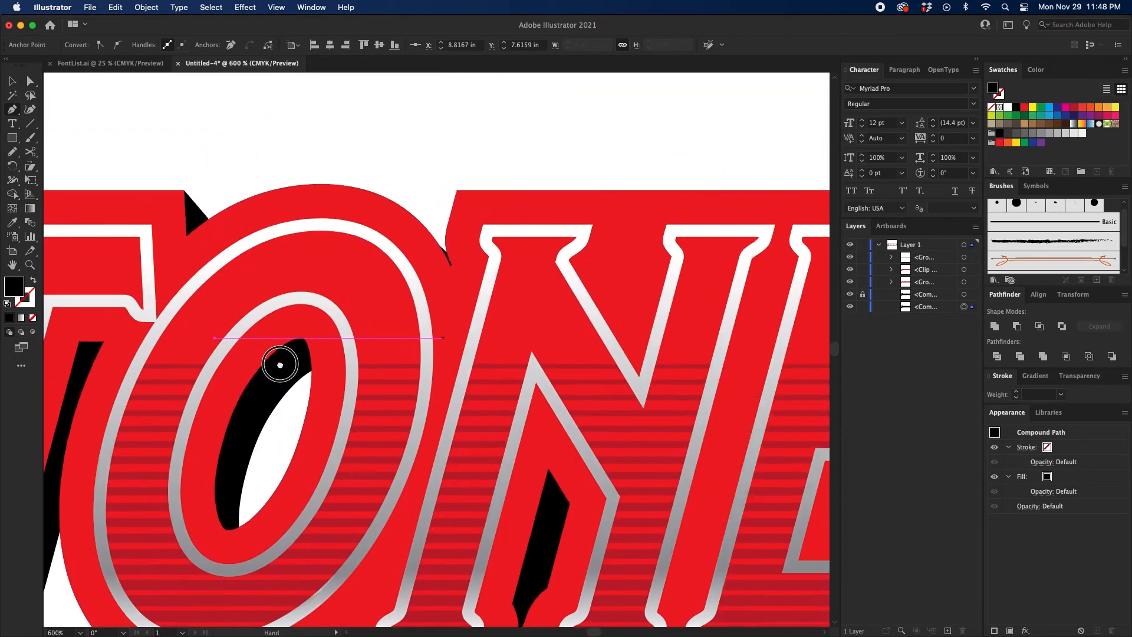
scroll(280, 365, right, 10)
scroll(374, 341, down, 5)
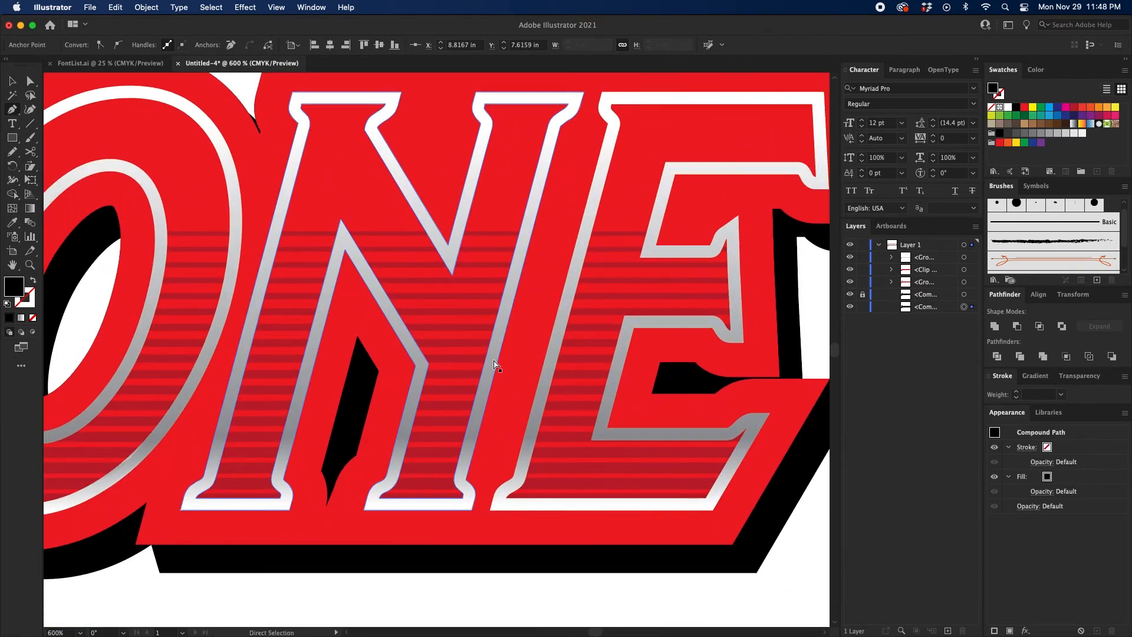
scroll(303, 405, left, 7)
scroll(303, 404, down, 3)
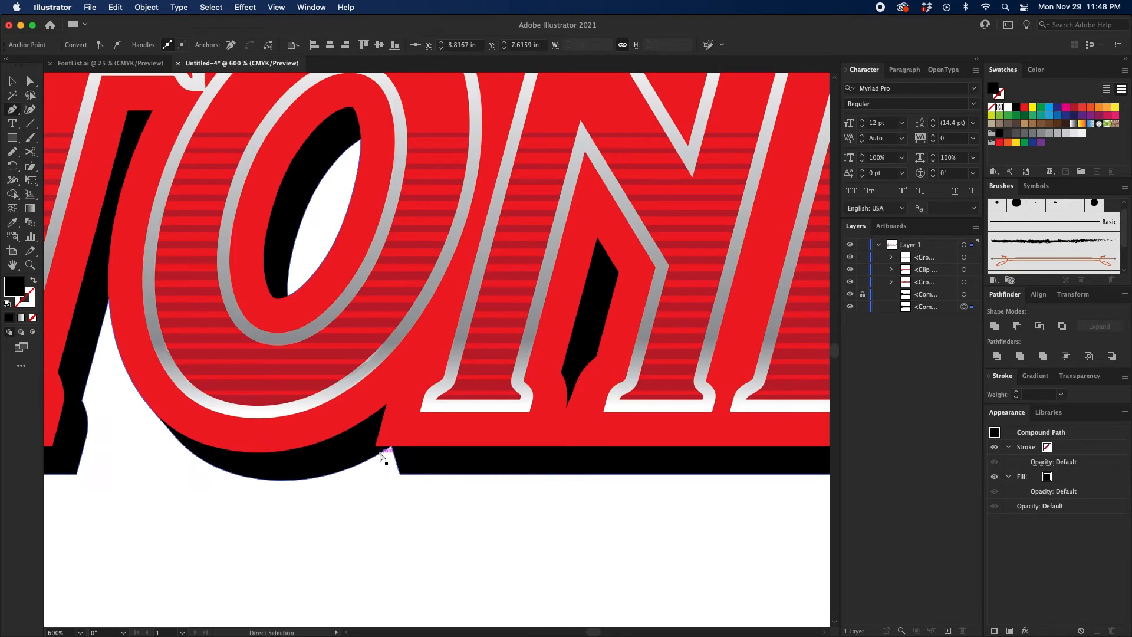
click(400, 473)
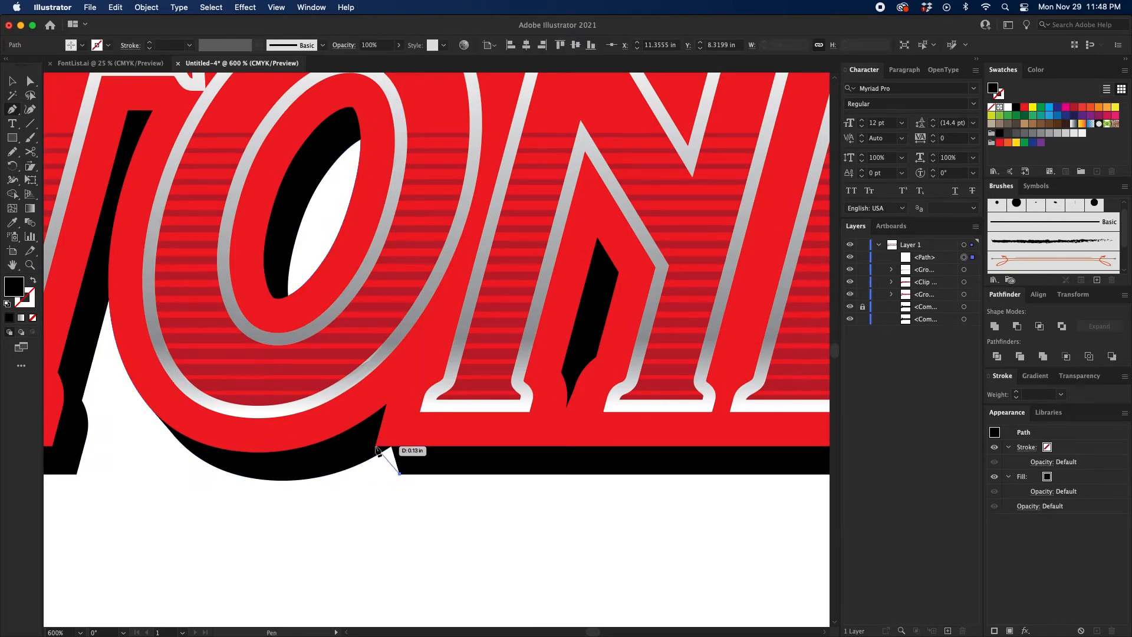
click(376, 446)
click(401, 430)
click(414, 464)
click(400, 474)
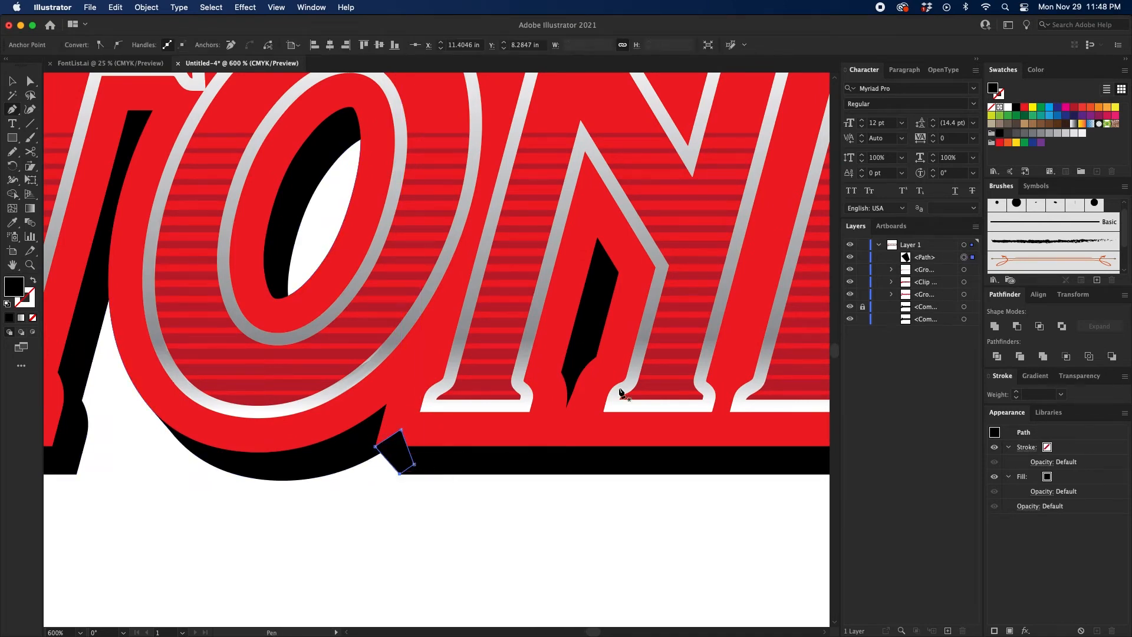
Move the patch to the bottom of the layer stack and unite it with the black shadow shape
drag(923, 257, 922, 322)
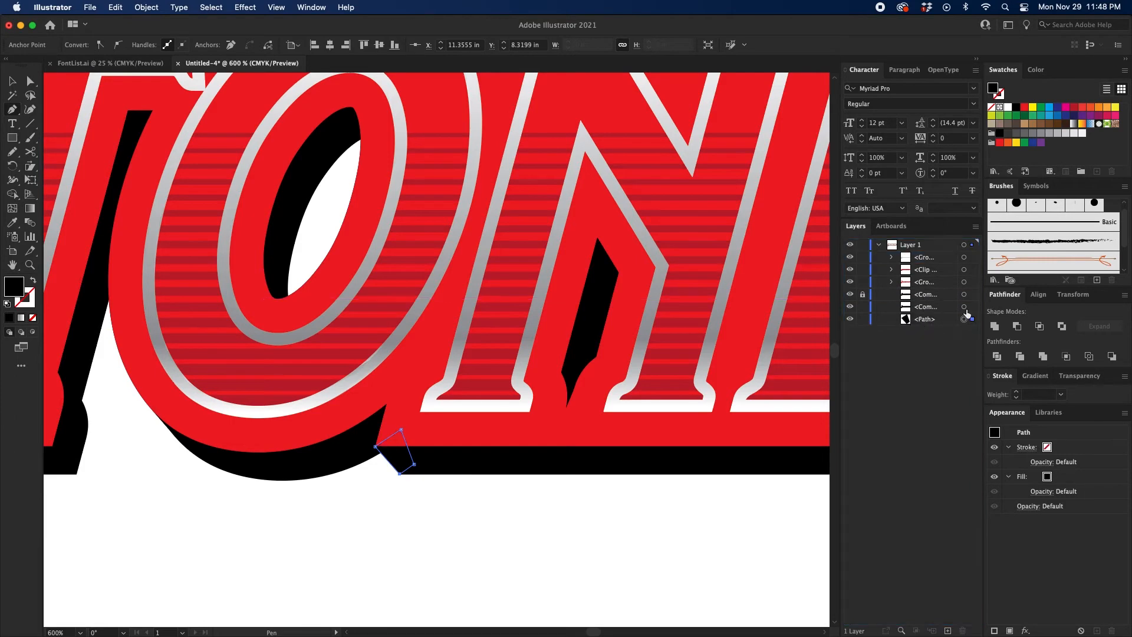
key(BackSpace)
key(super+minus)
key(super+minus)
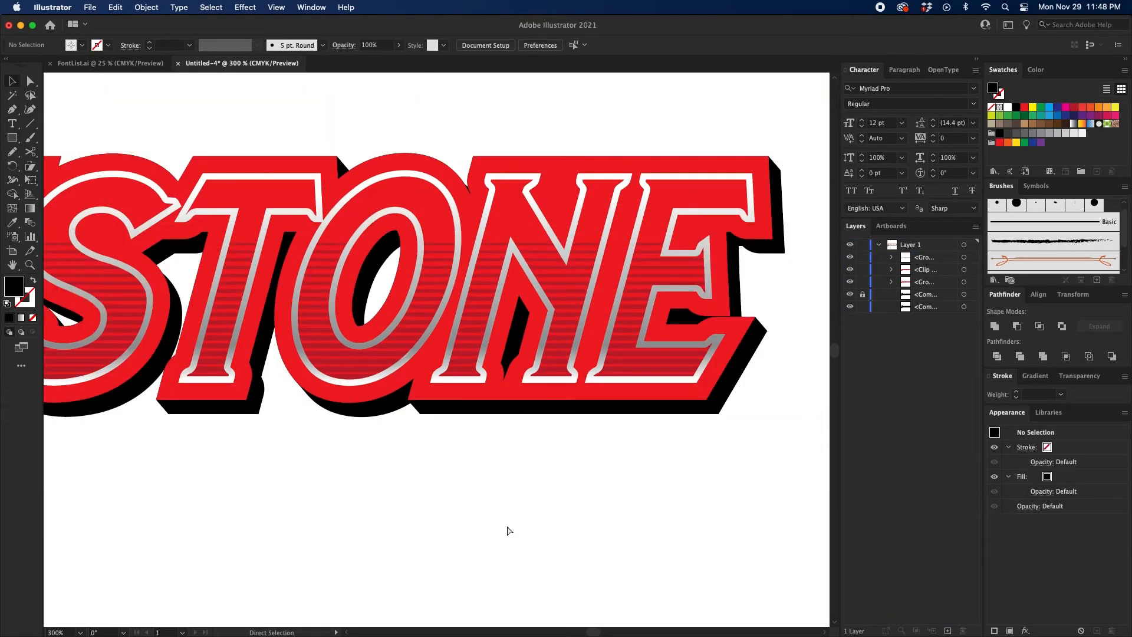
key(super+minus)
scroll(531, 447, left, 10)
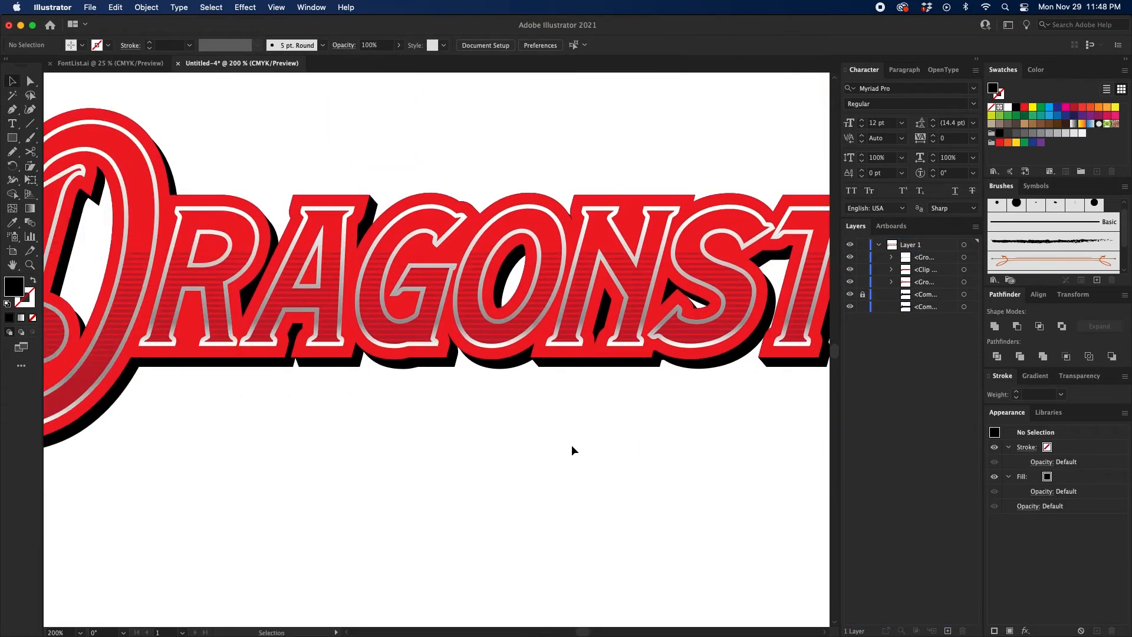
key(super+minus)
key(super+minus)
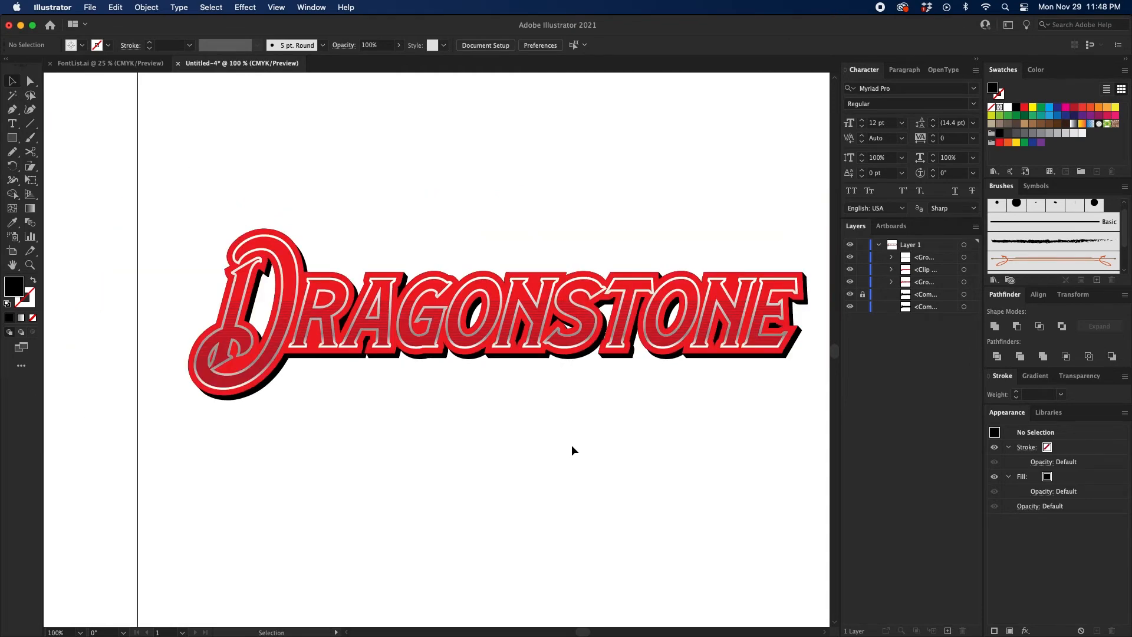
key(p)
drag(556, 450, 413, 458)
key(super+plus)
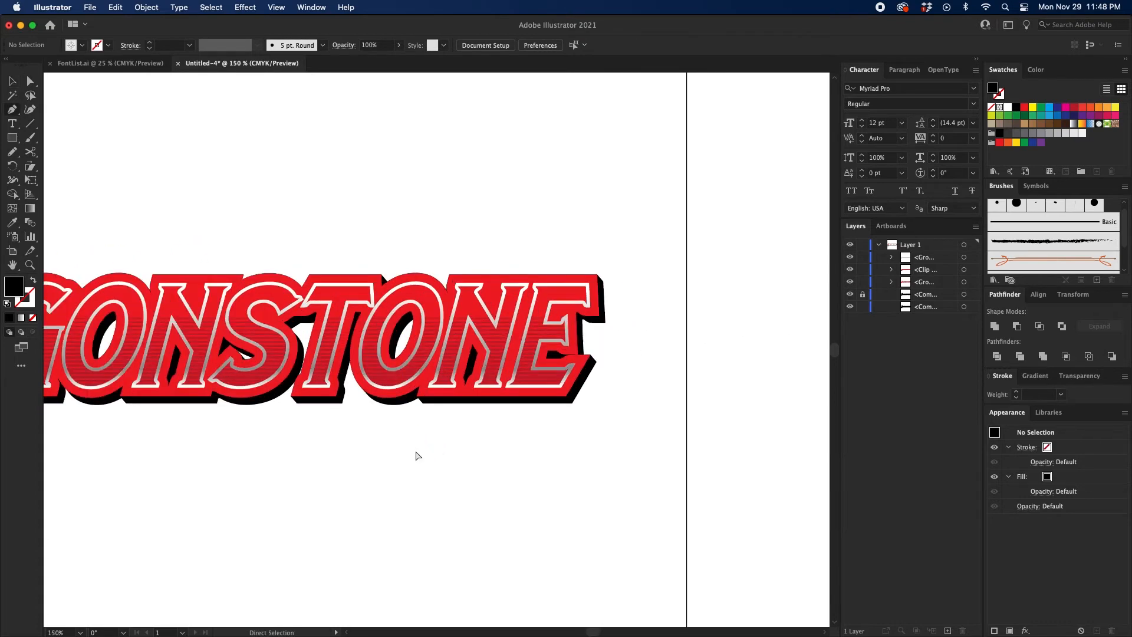
key(super+plus)
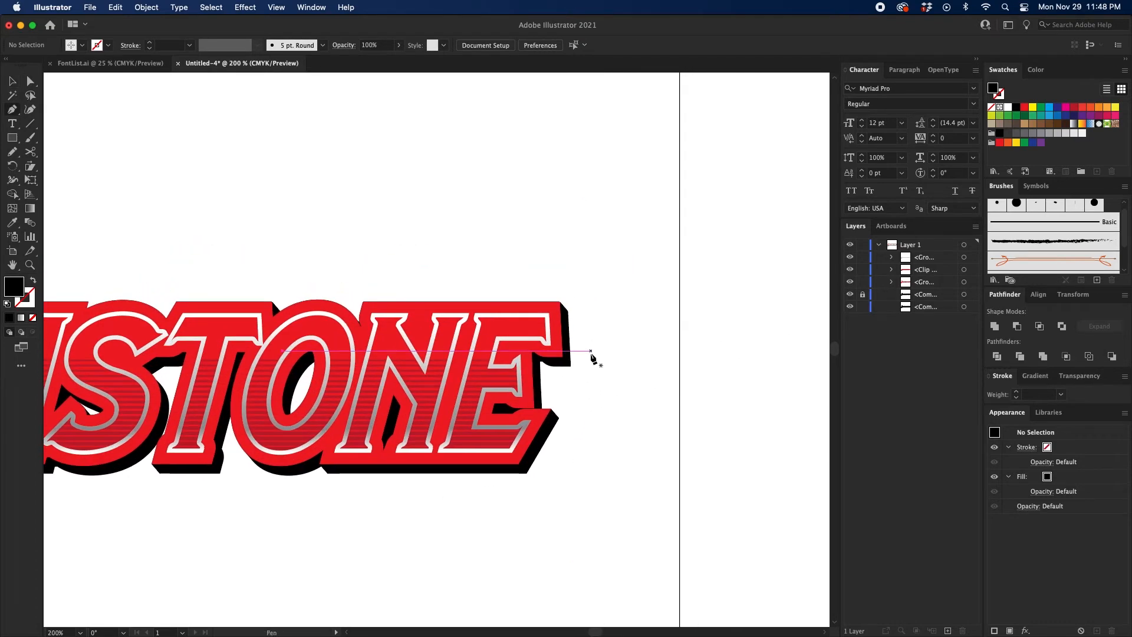
key(super+plus)
scroll(598, 333, right, 5)
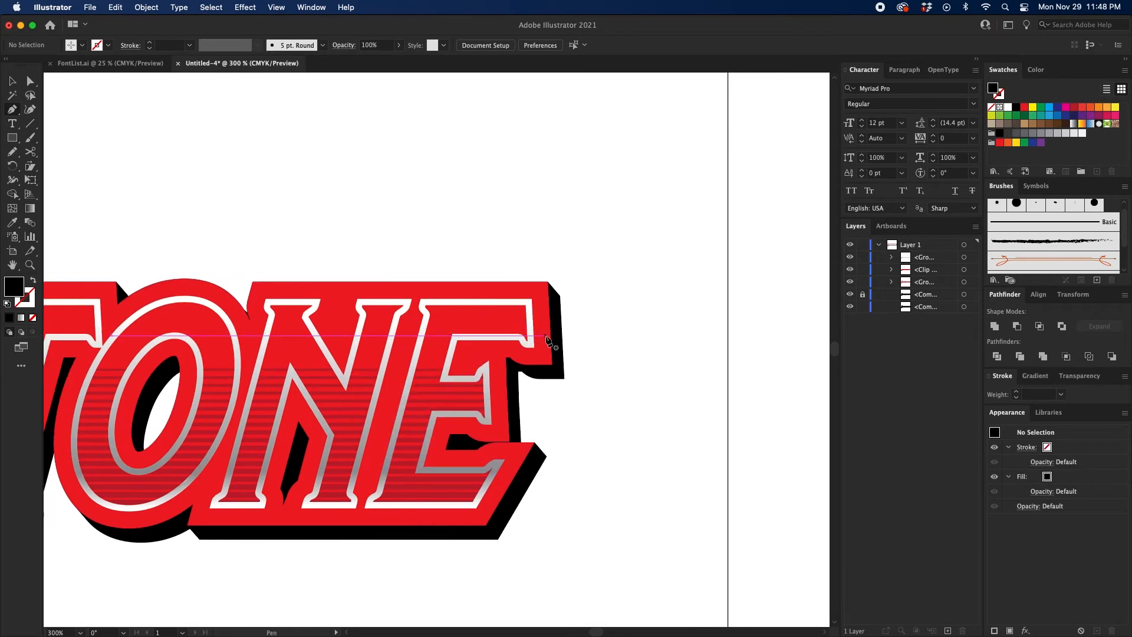
scroll(531, 318, up, 1)
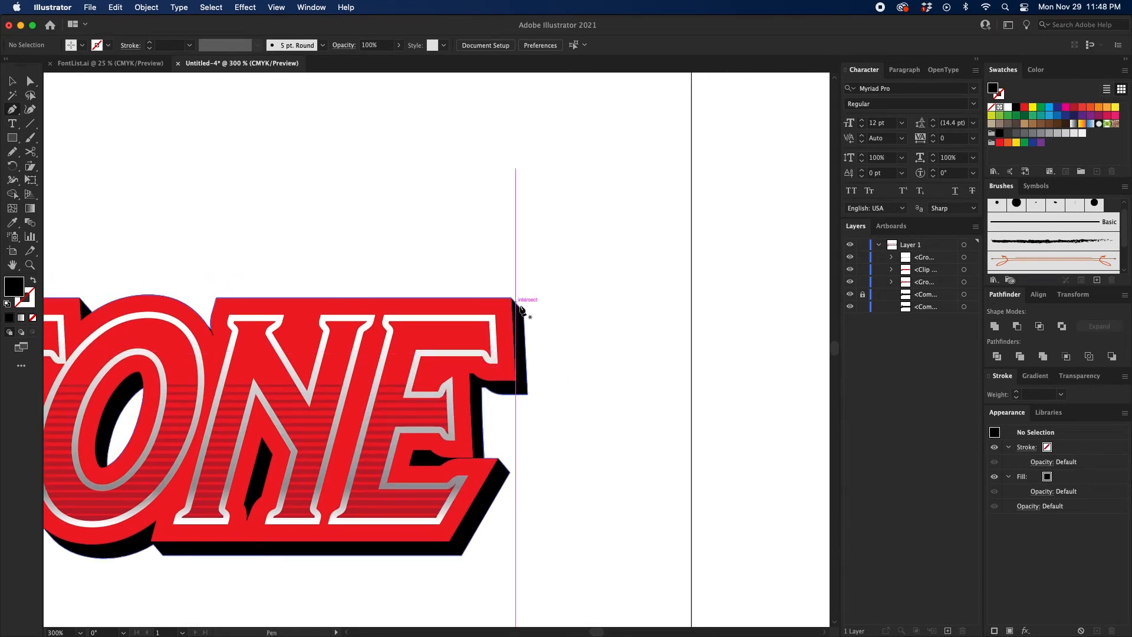
scroll(513, 318, right, 2)
scroll(513, 318, up, 1)
key(super+plus)
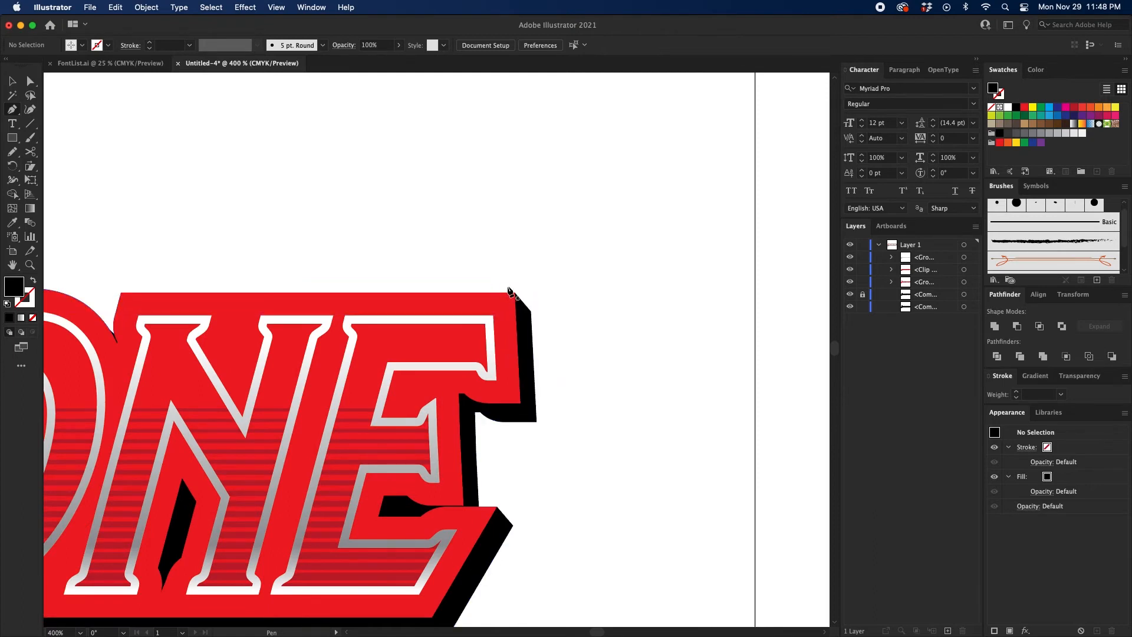
key(m)
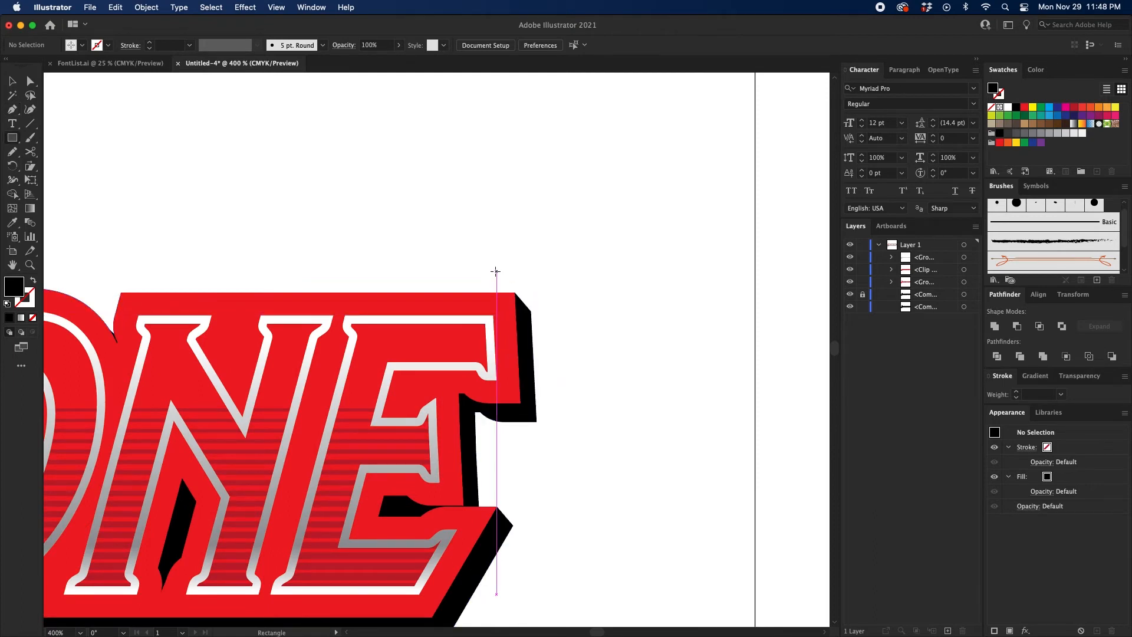
drag(497, 272, 558, 331)
key(shift+x)
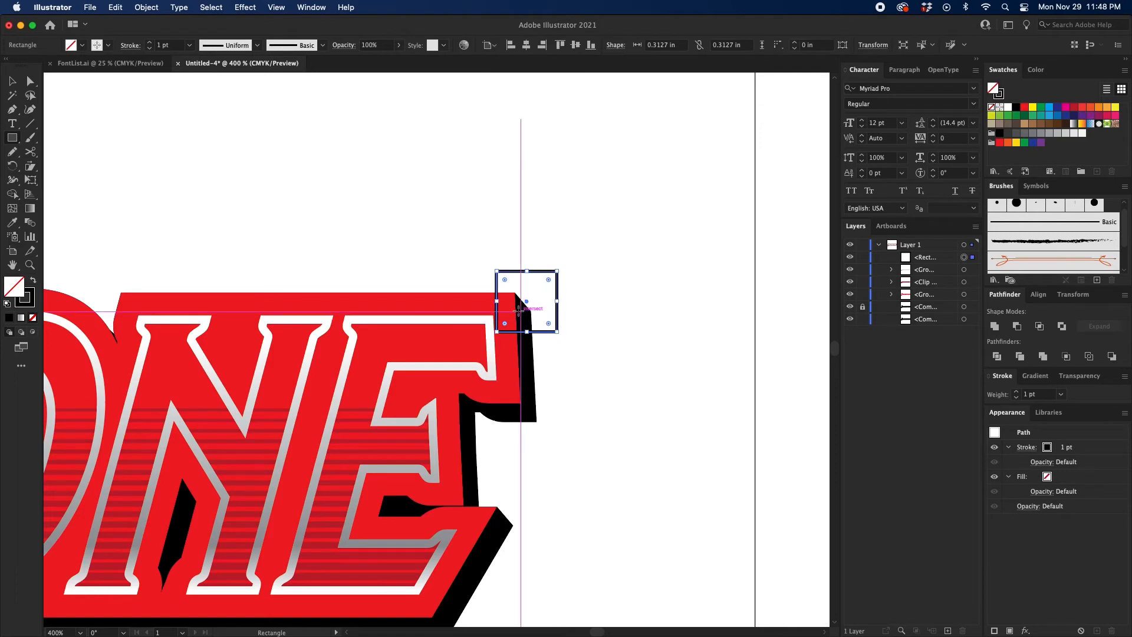
key(v)
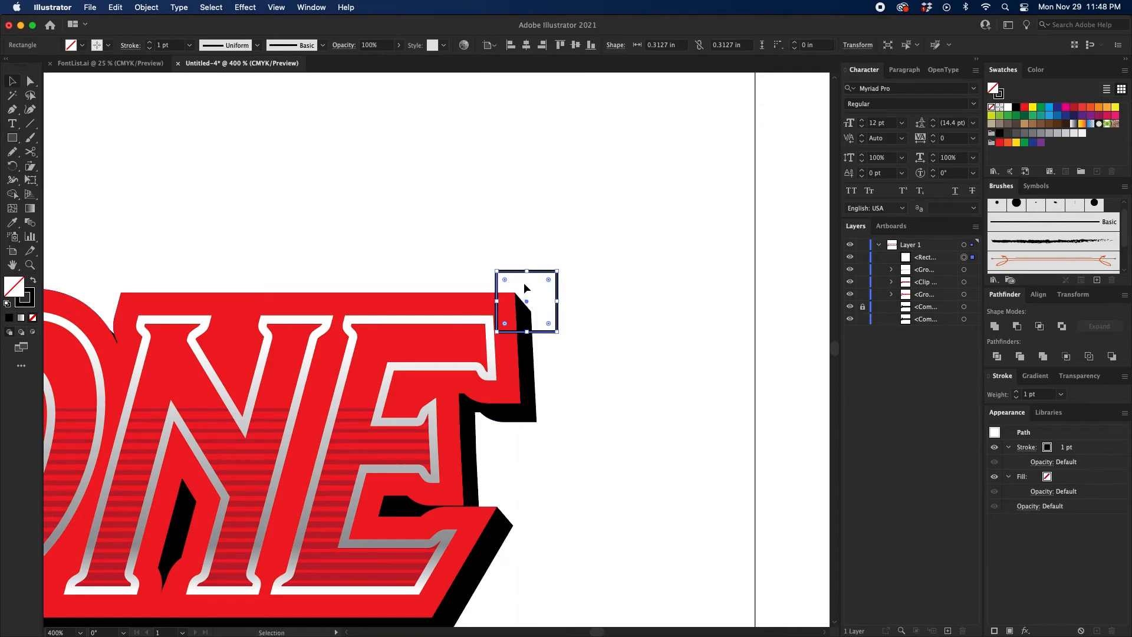
key(Delete)
Draw a straight diagonal line about 2.7 in long from the E's upper corner, following the shadow angle outward past the artboard edge
key(p)
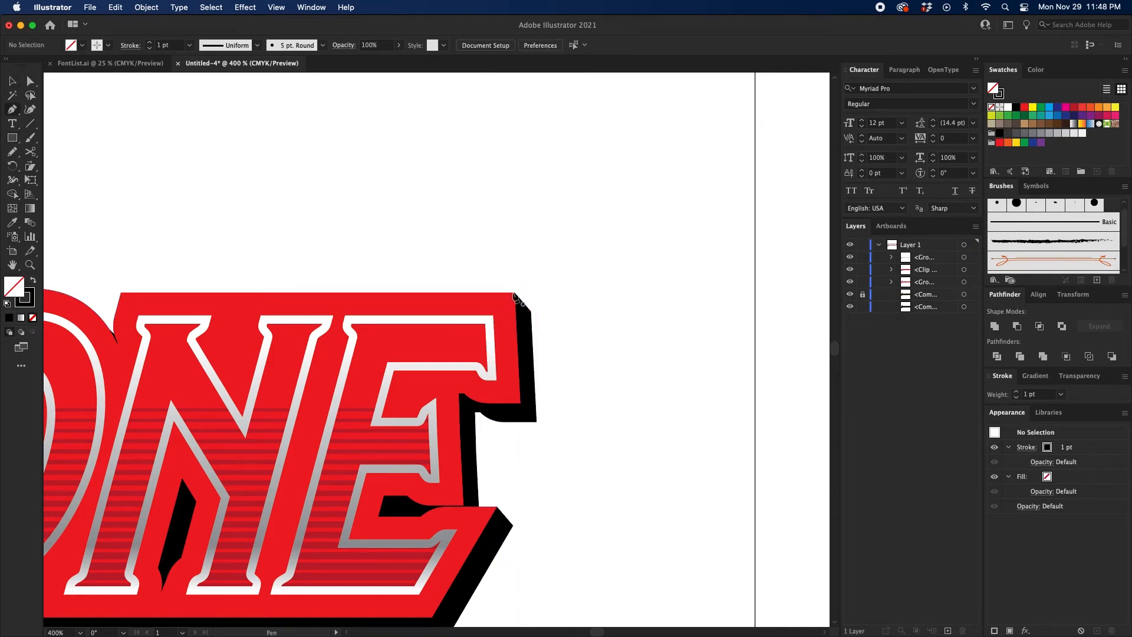
click(515, 296)
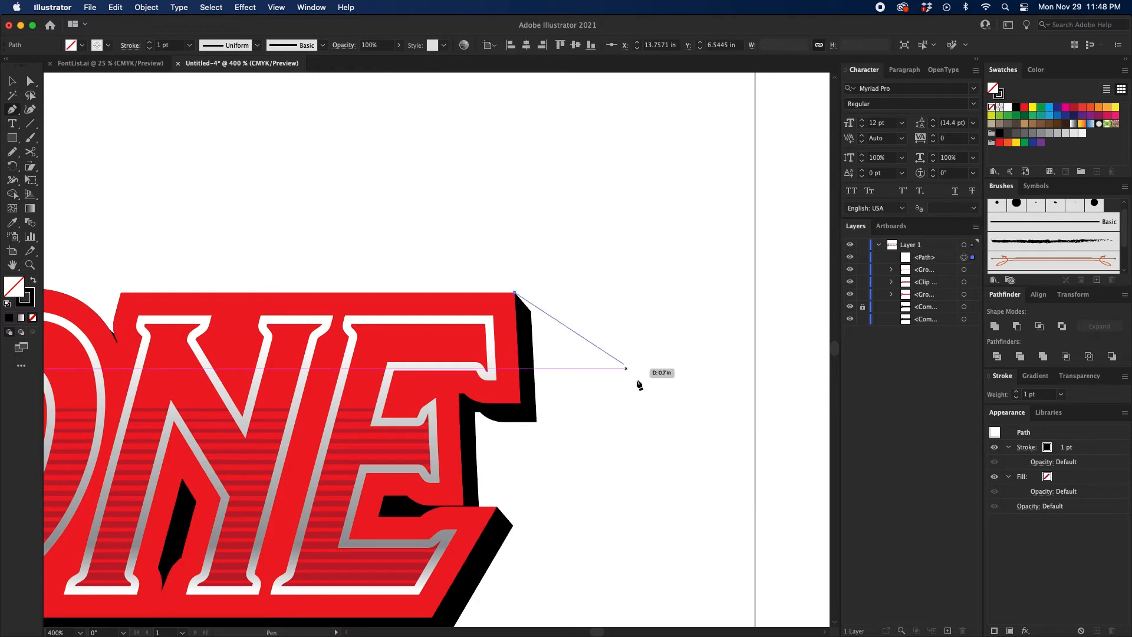
scroll(688, 493, down, 5)
scroll(590, 308, up, 3)
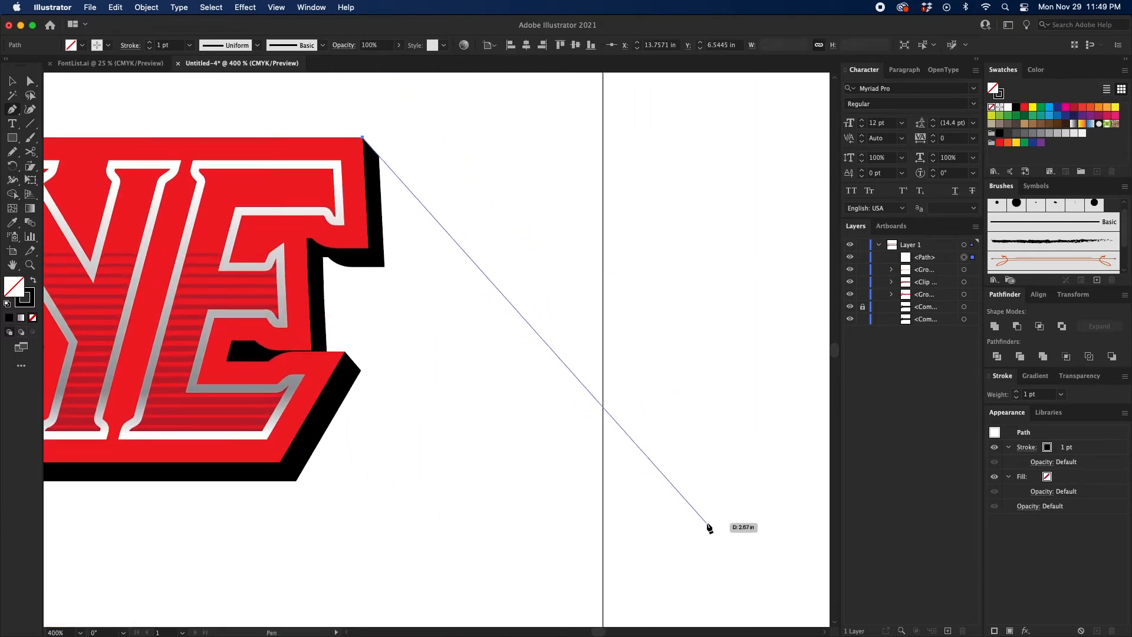
click(713, 535)
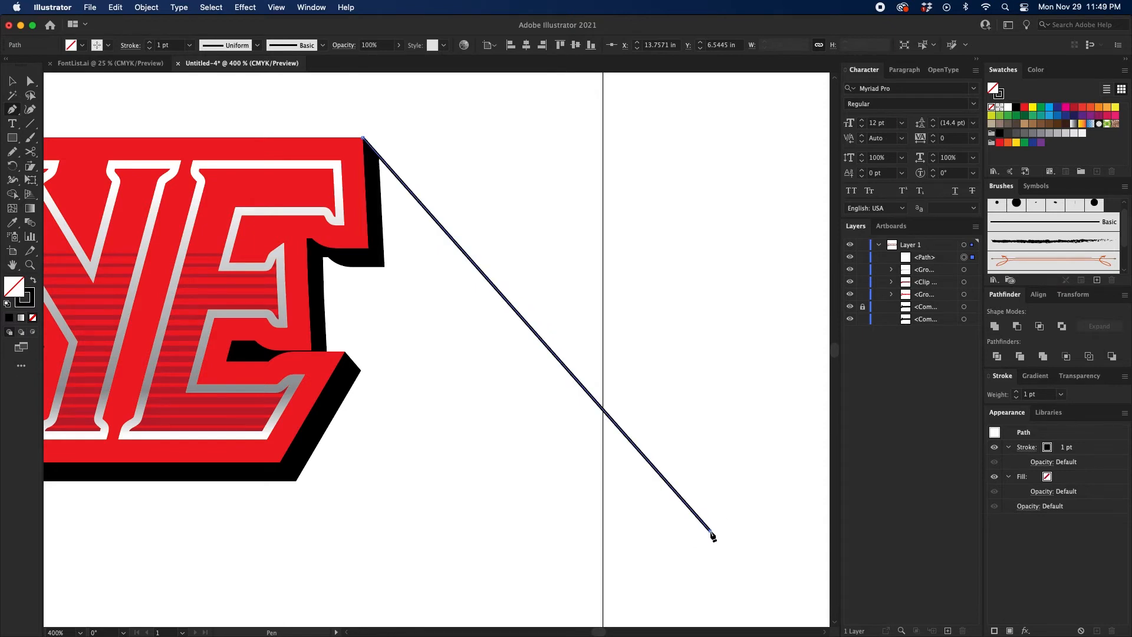
key(super+minus)
key(super+minus)
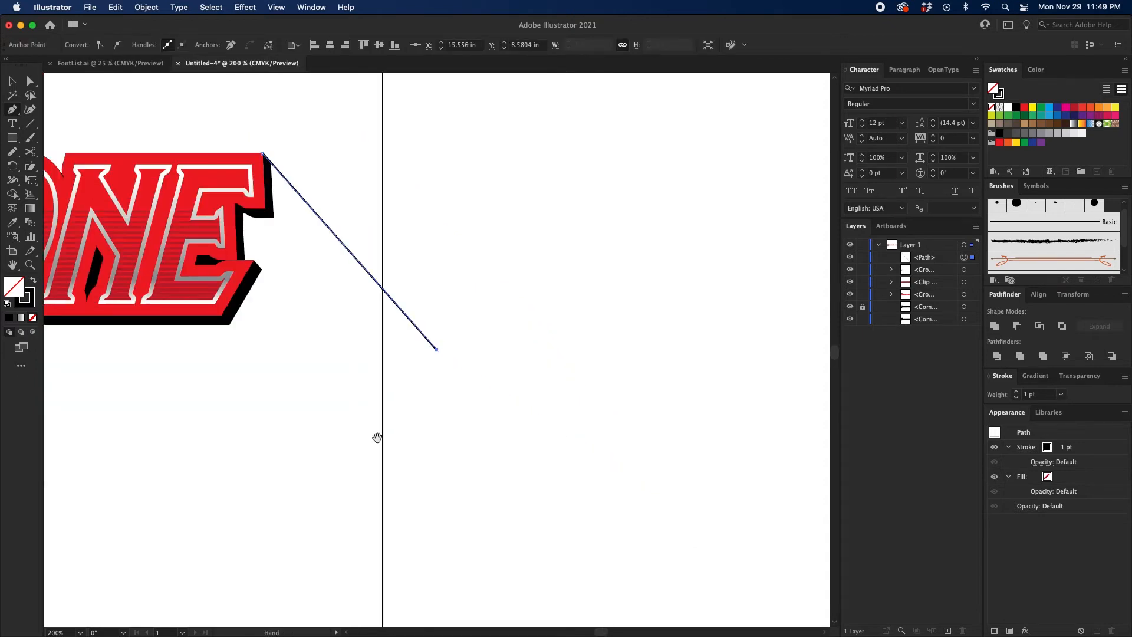
drag(394, 445, 557, 478)
key(super+minus)
key(super+minus)
drag(239, 390, 617, 396)
key(v)
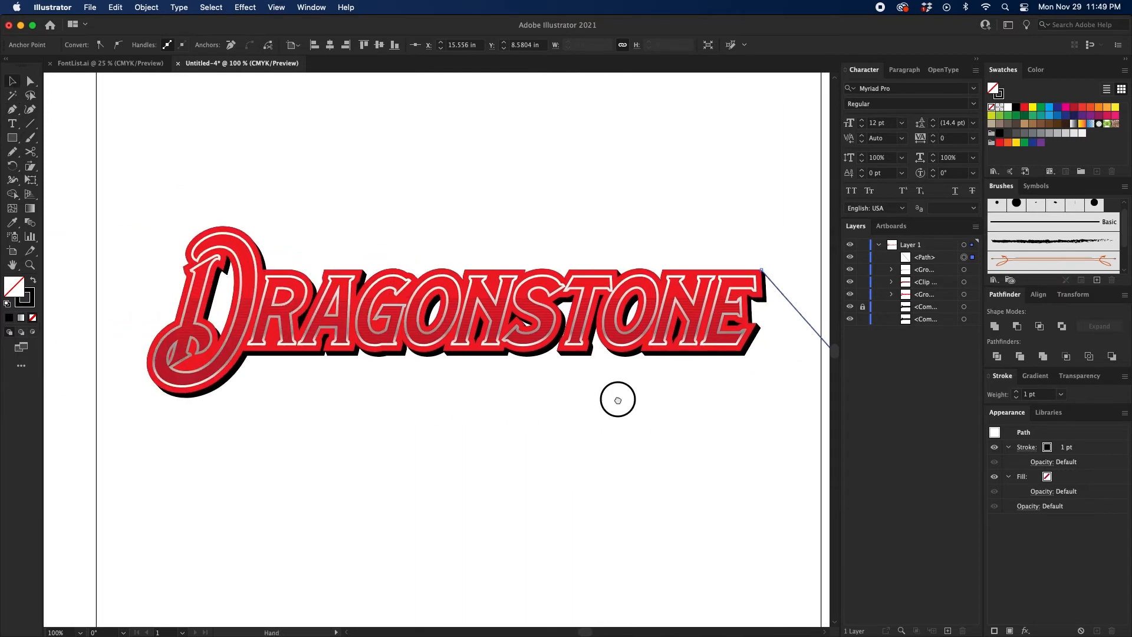
Move the diagonal line to the D's outer side and lengthen it to about 3.6 in wide by 4.08 in high
mouse_move(805, 322)
mouse_down()
mouse_move(105, 373)
mouse_move(99, 321)
mouse_move(337, 334)
mouse_move(324, 326)
mouse_move(308, 328)
mouse_move(382, 408)
mouse_up()
click(328, 329)
key(a)
drag(212, 268, 260, 271)
click(316, 267)
scroll(206, 285, right, 5)
scroll(206, 285, right, 2)
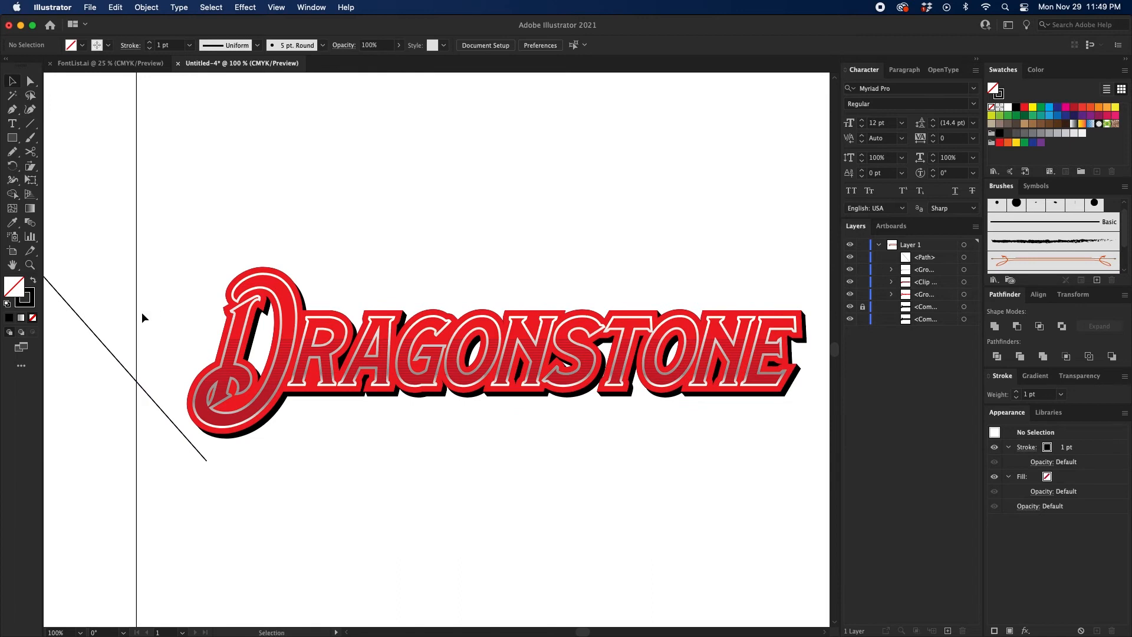
Give the diagonal line a dark red 1 pt stroke and place a level copy of it across the E's outer side
key(super+minus)
drag(154, 316, 177, 315)
scroll(711, 402, right, 2)
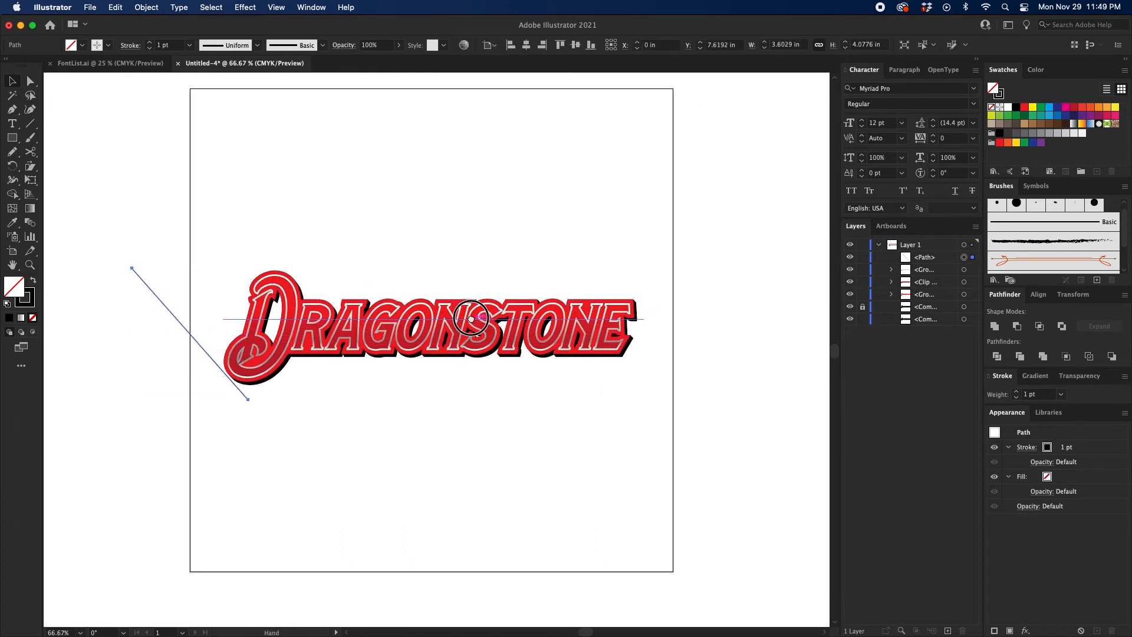
click(1076, 108)
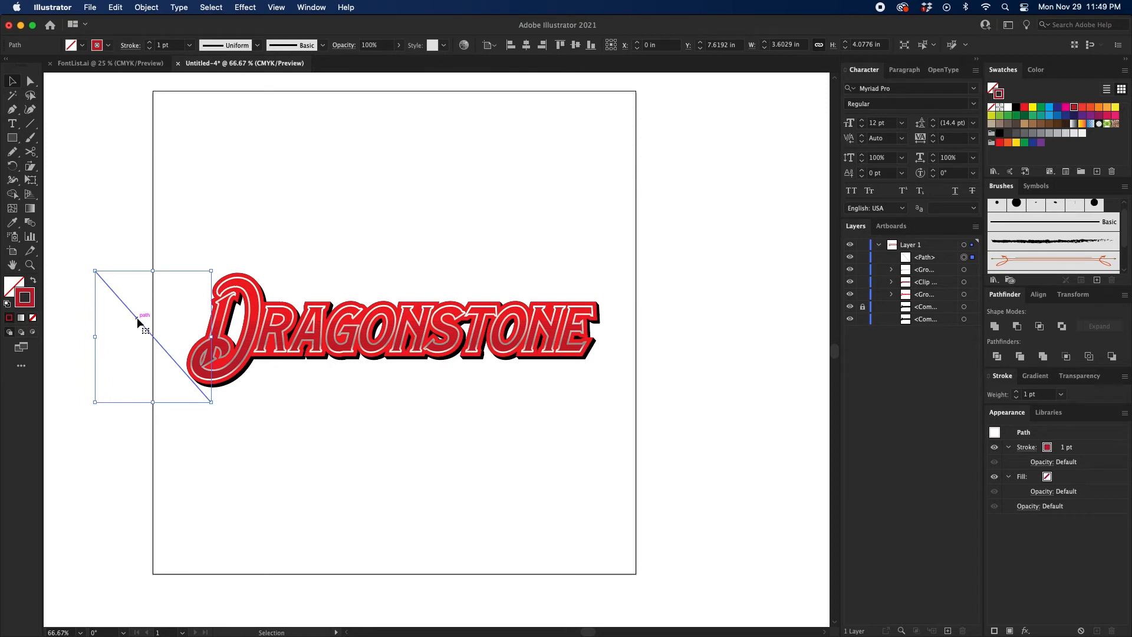
drag(137, 322, 614, 321)
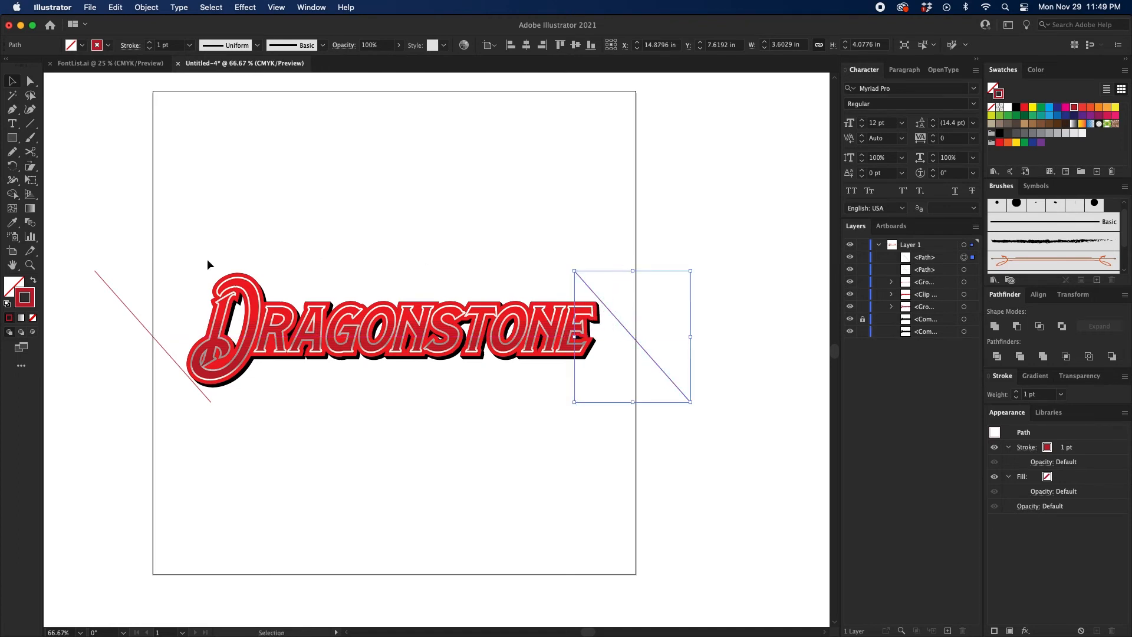
Select both diagonal lines and make a blend between them
drag(147, 273, 81, 332)
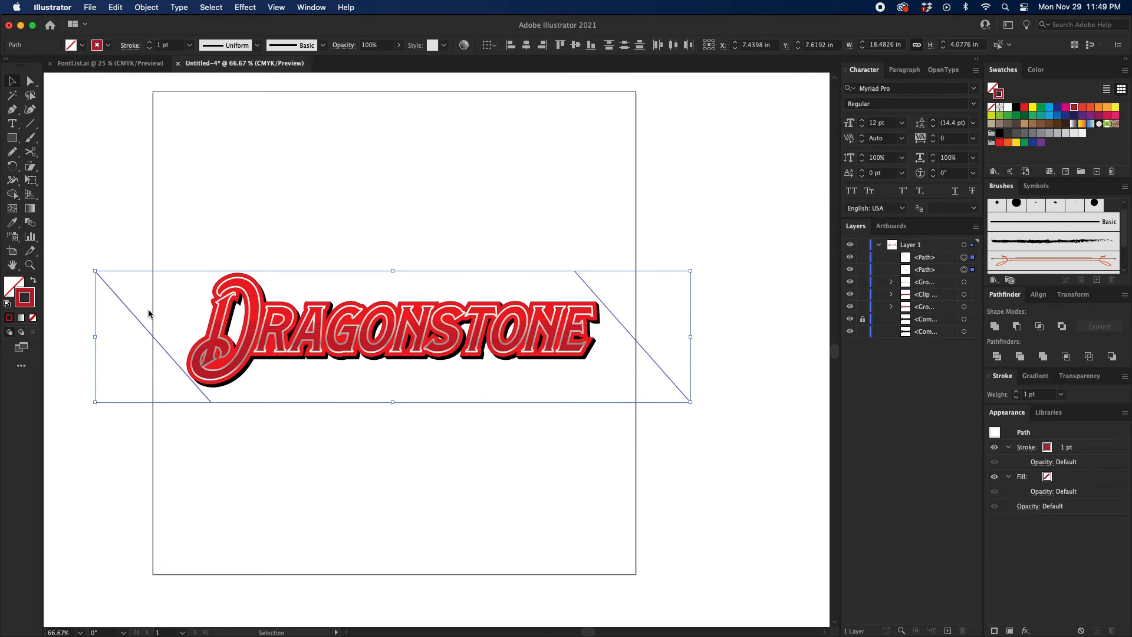
key(super)
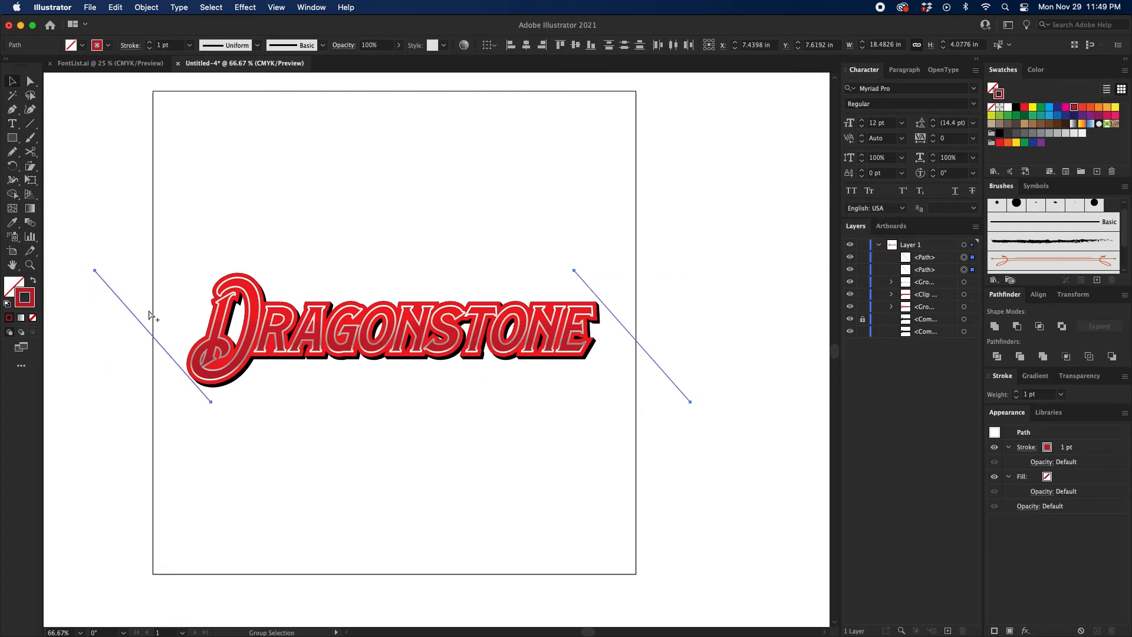
key(super+alt+b)
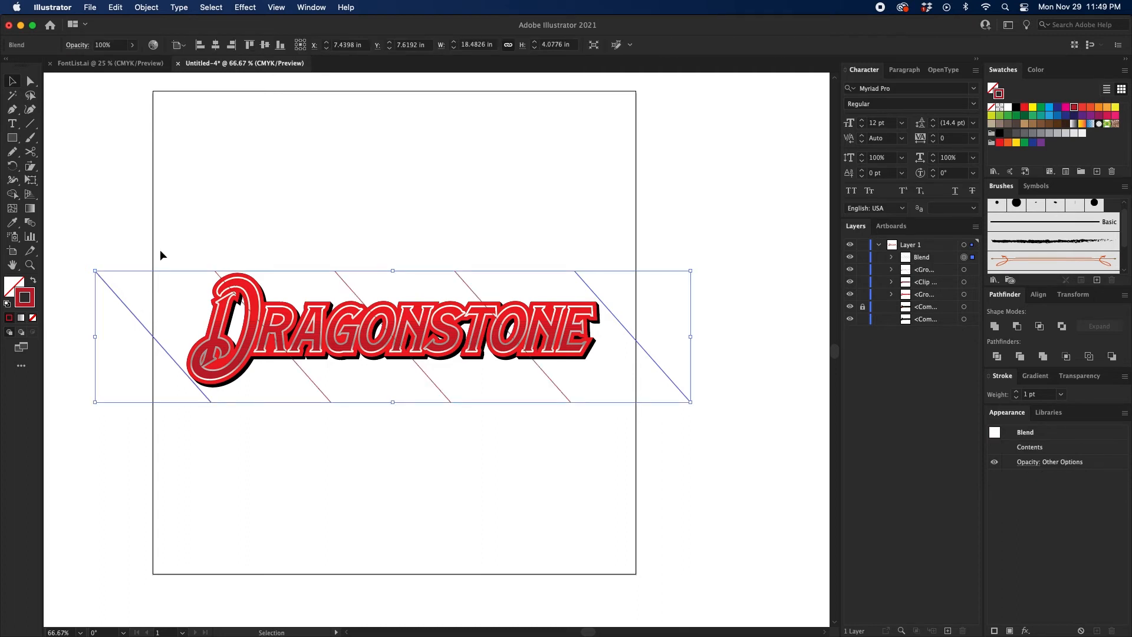
Set the line blend's spacing to 180 specified steps so the diagonal lines pack closely across the lettering
double_click(31, 226)
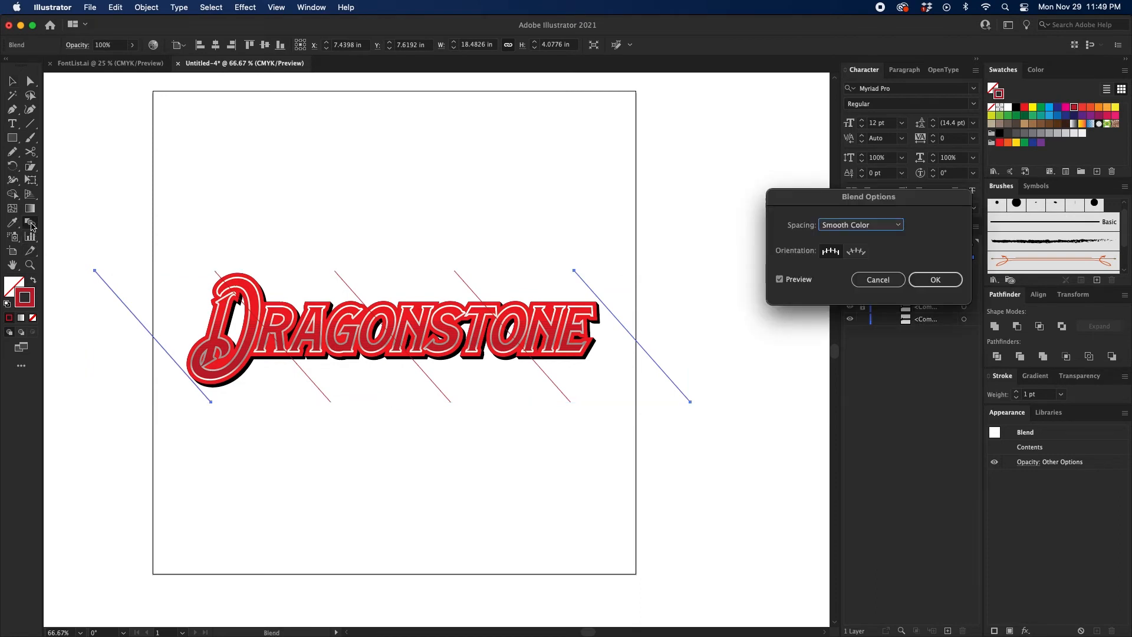
click(860, 224)
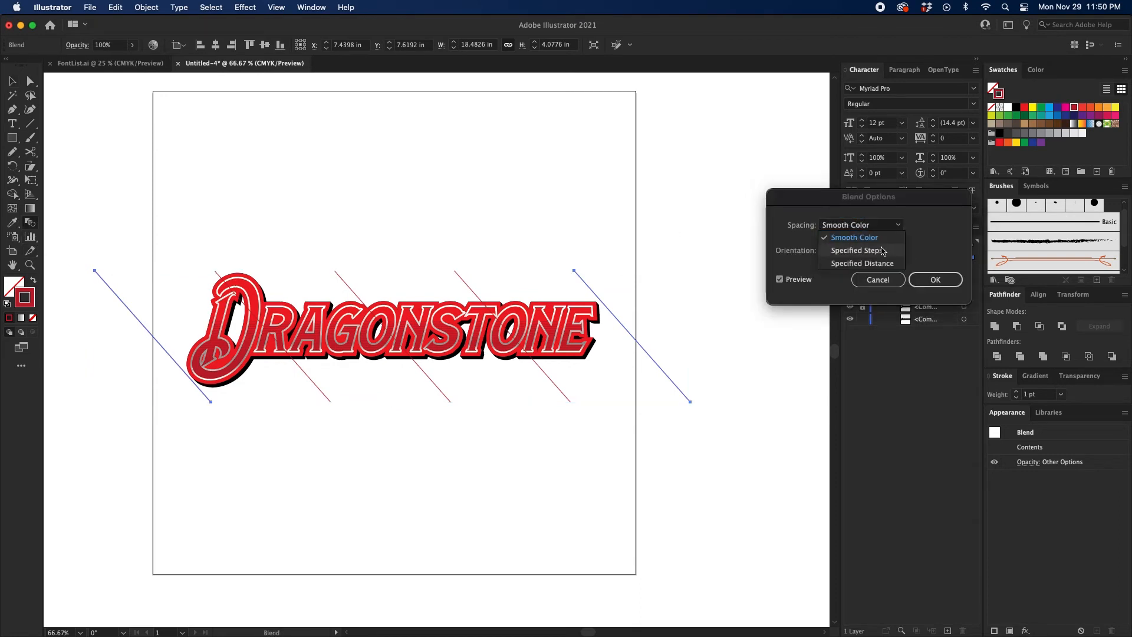
click(861, 238)
text(110)
key(Tab)
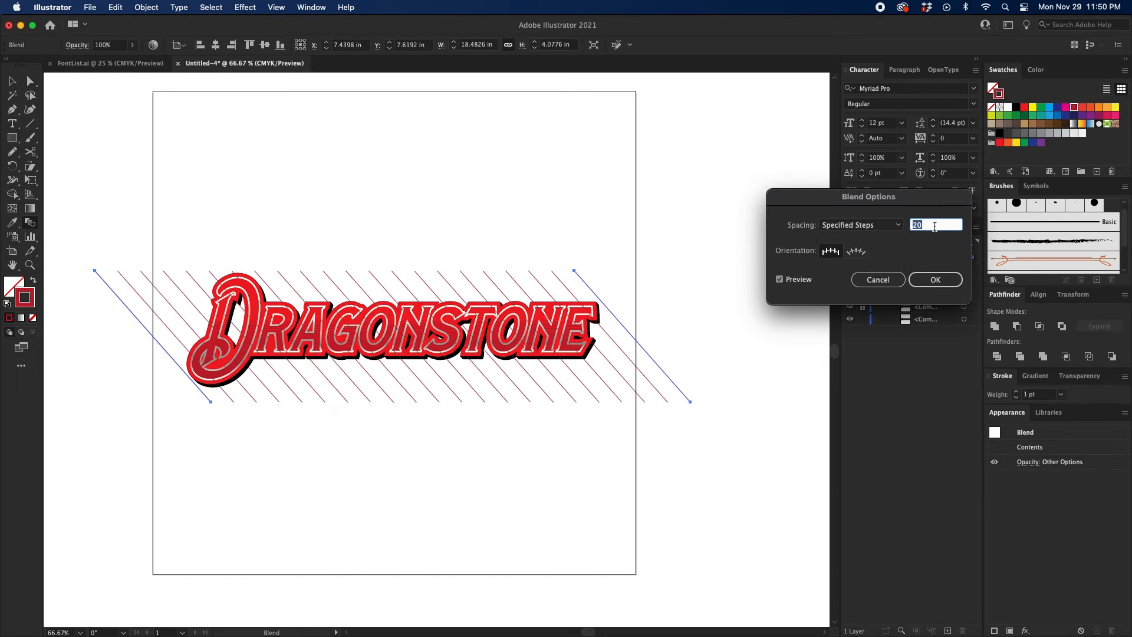
text(160)
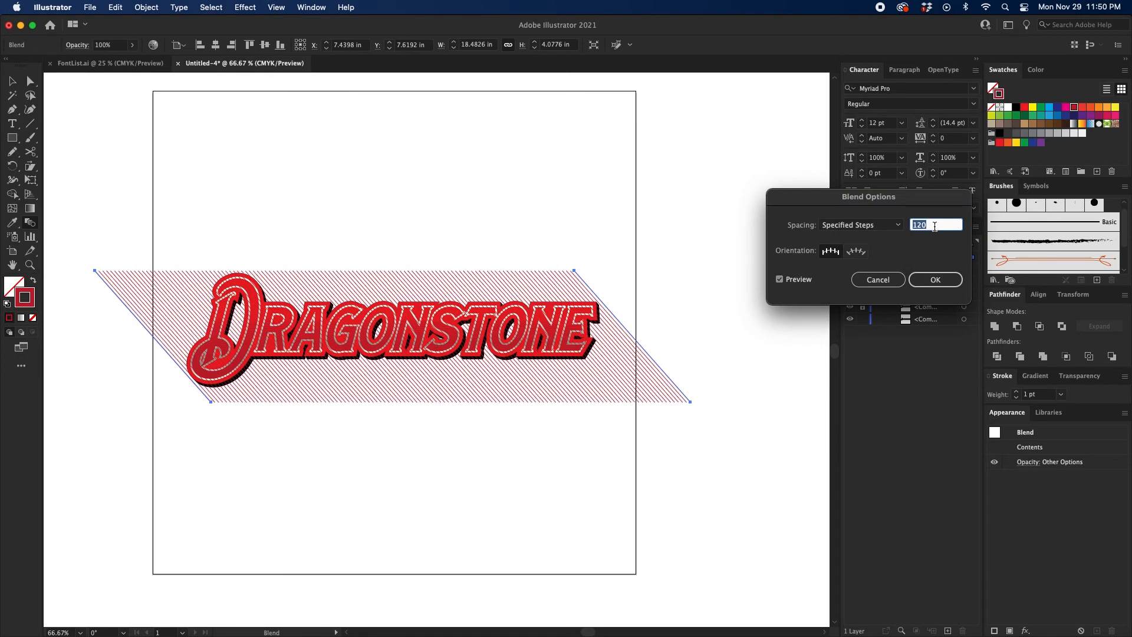
key(Tab)
text(200)
key(Tab)
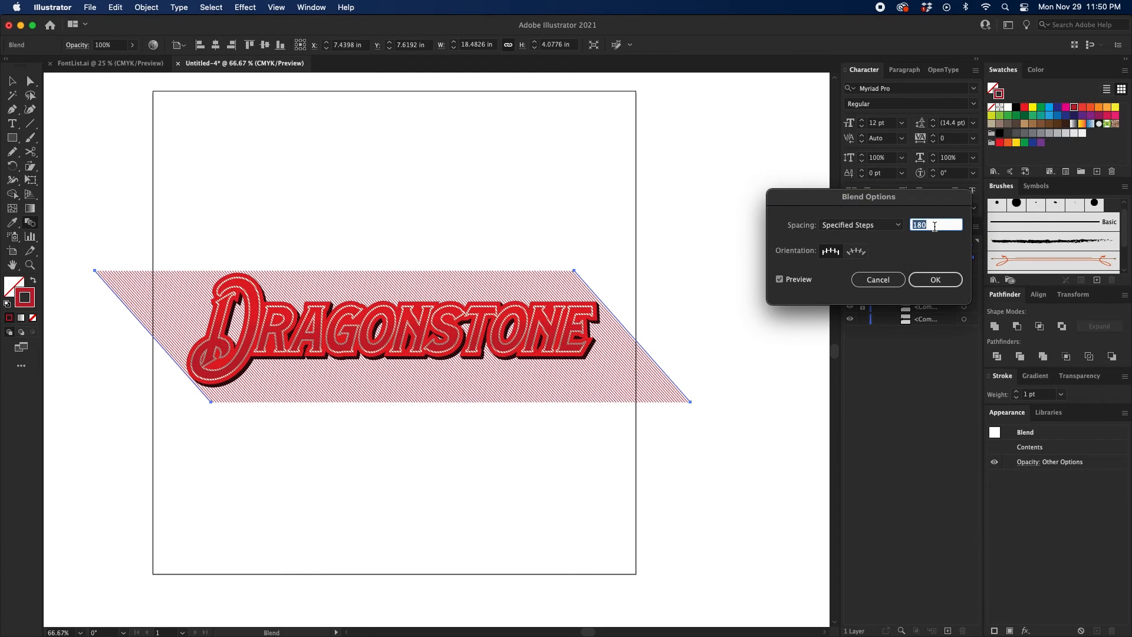
key(Return)
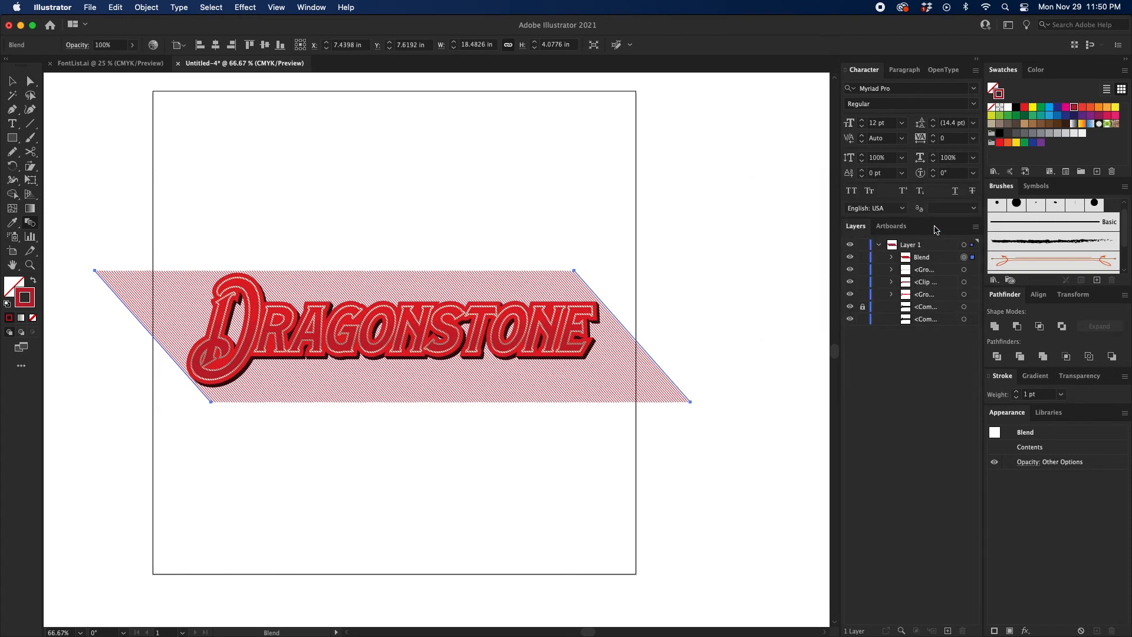
key(v)
click(633, 214)
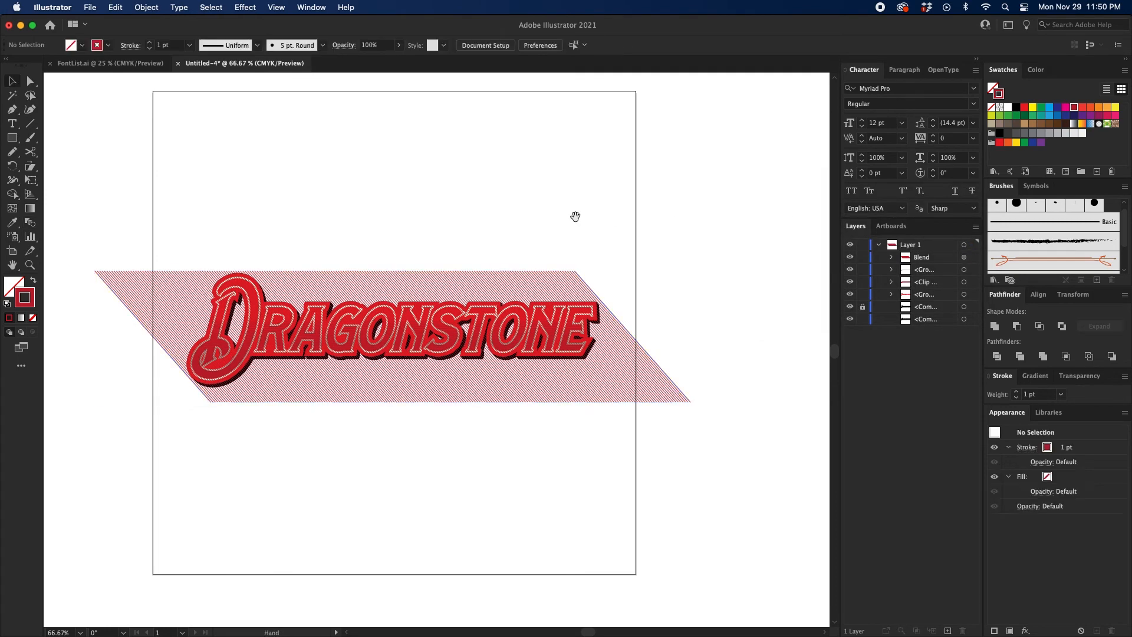
Move the blend directly above the black shadow path in the stacking order and duplicate that shadow path above the blend
mouse_move(575, 217)
mouse_down()
mouse_move(588, 205)
mouse_move(593, 220)
mouse_up()
key(super+equal)
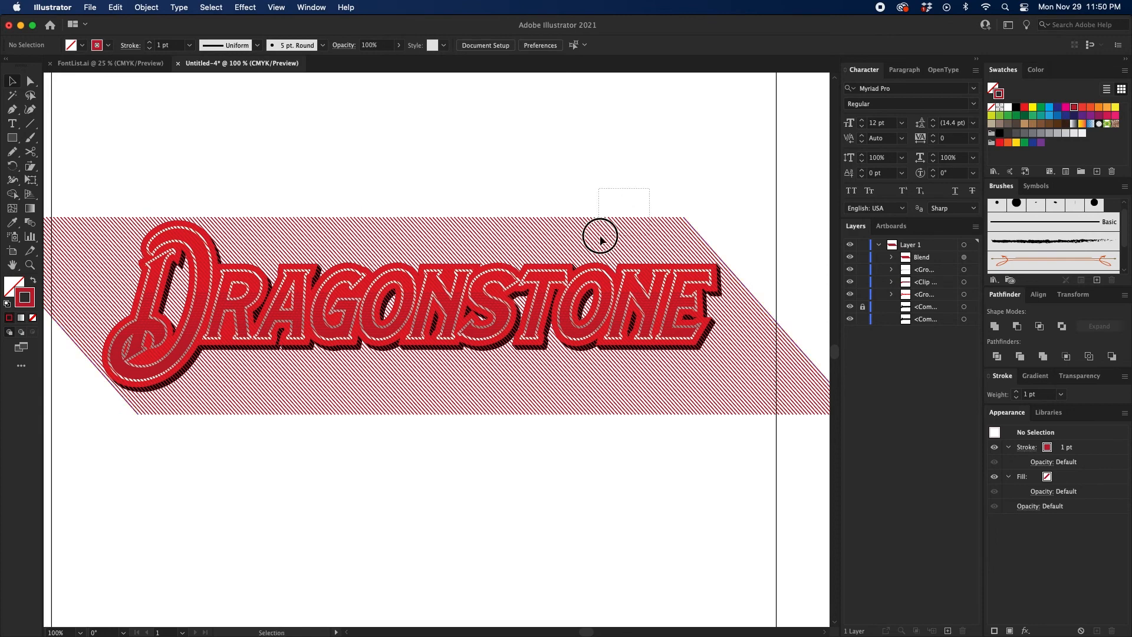
click(599, 233)
drag(938, 260, 928, 312)
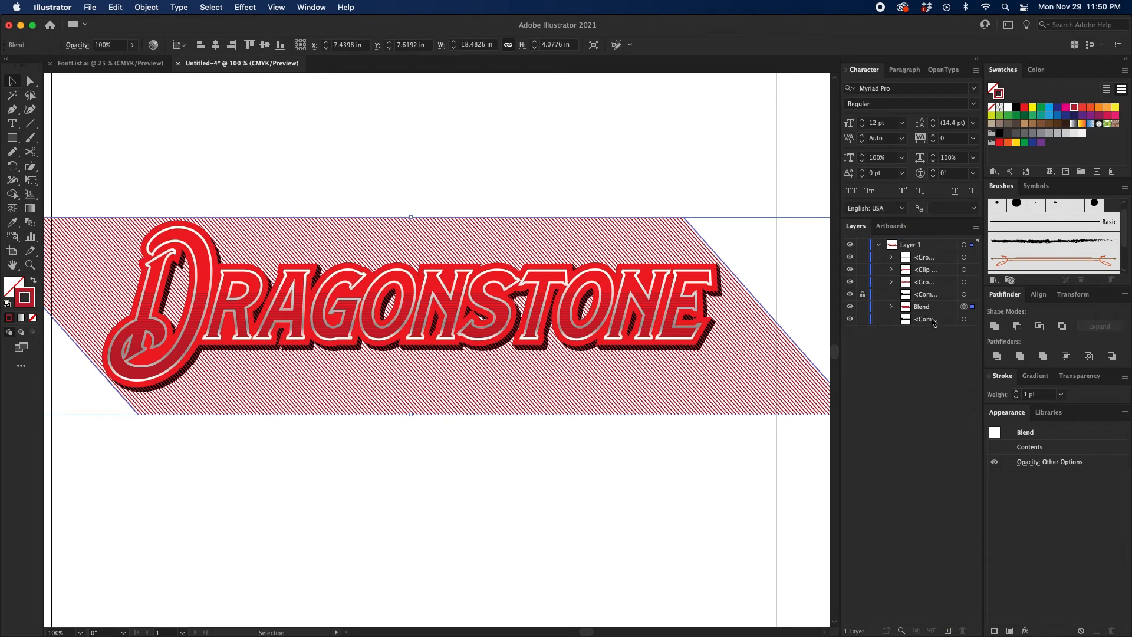
click(940, 322)
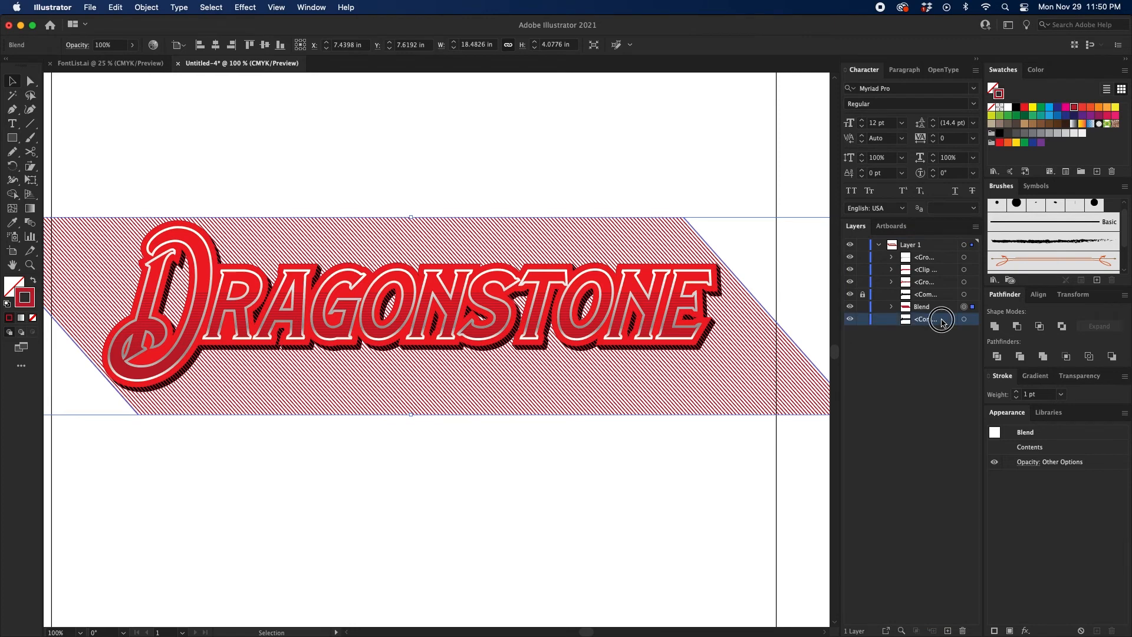
drag(942, 322, 950, 306)
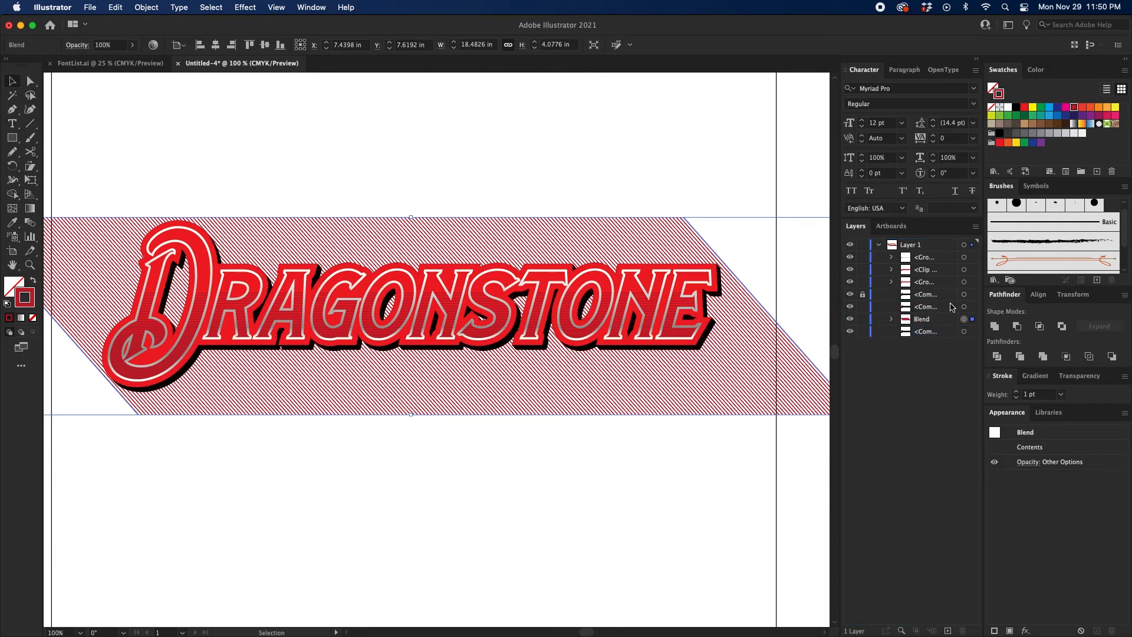
Clip the blended diagonal lines inside the duplicated shadow path with a clipping mask
click(964, 307)
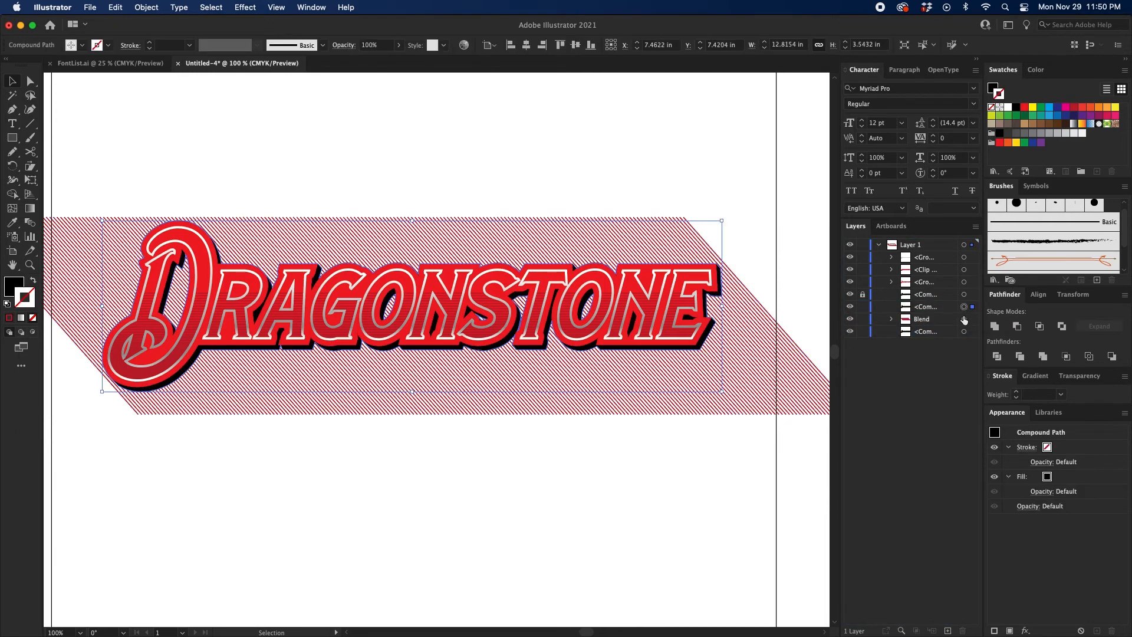
shift+click(964, 319)
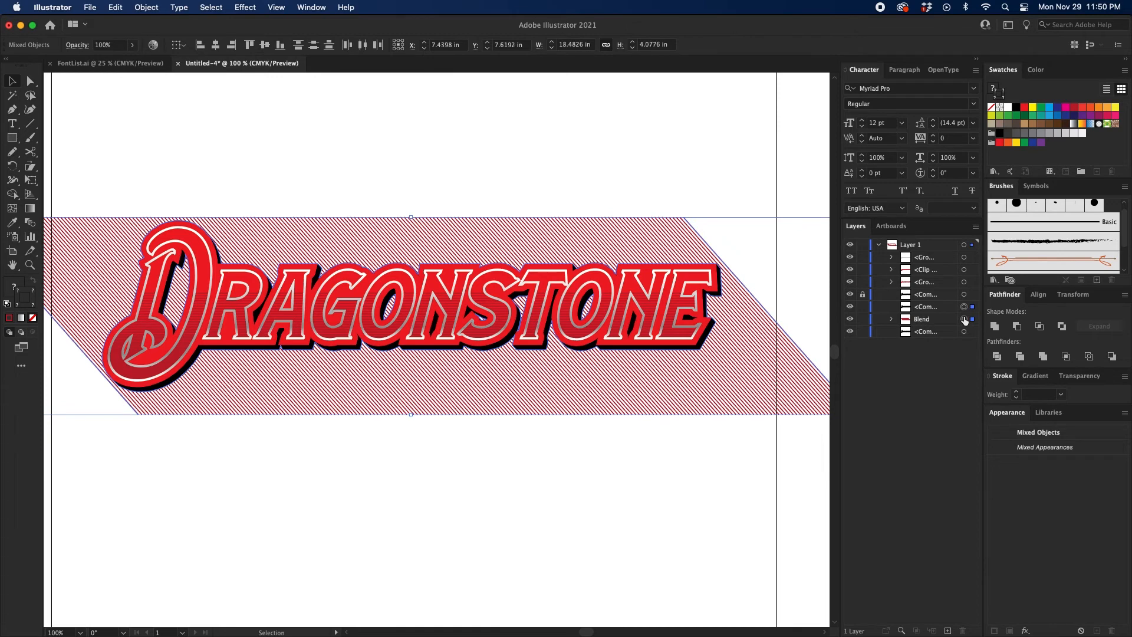
key(super+7)
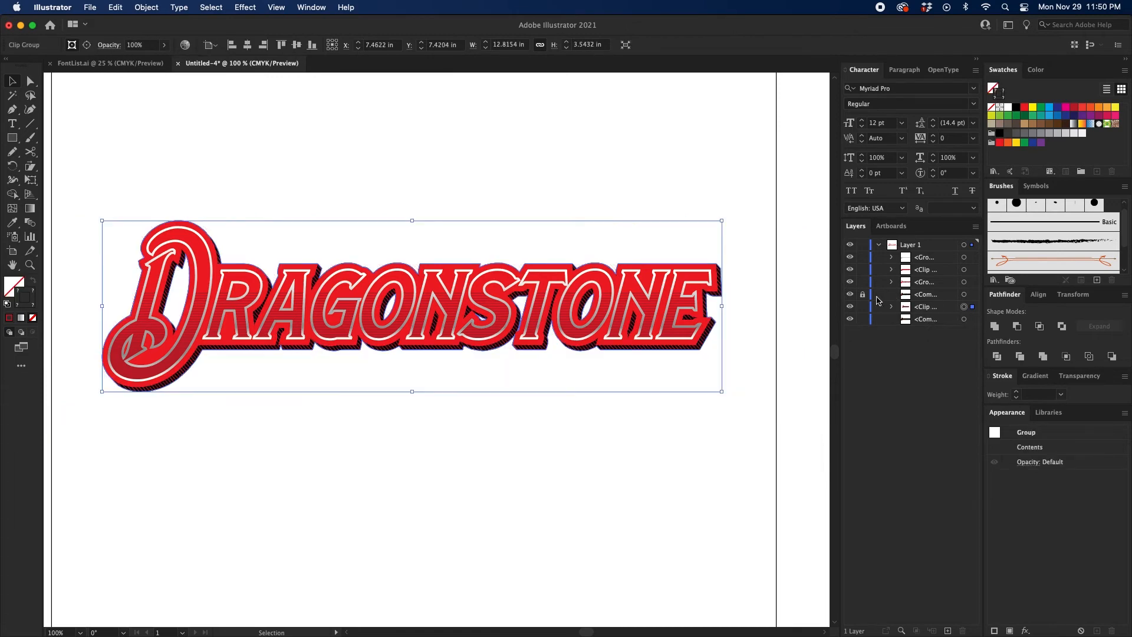
click(805, 288)
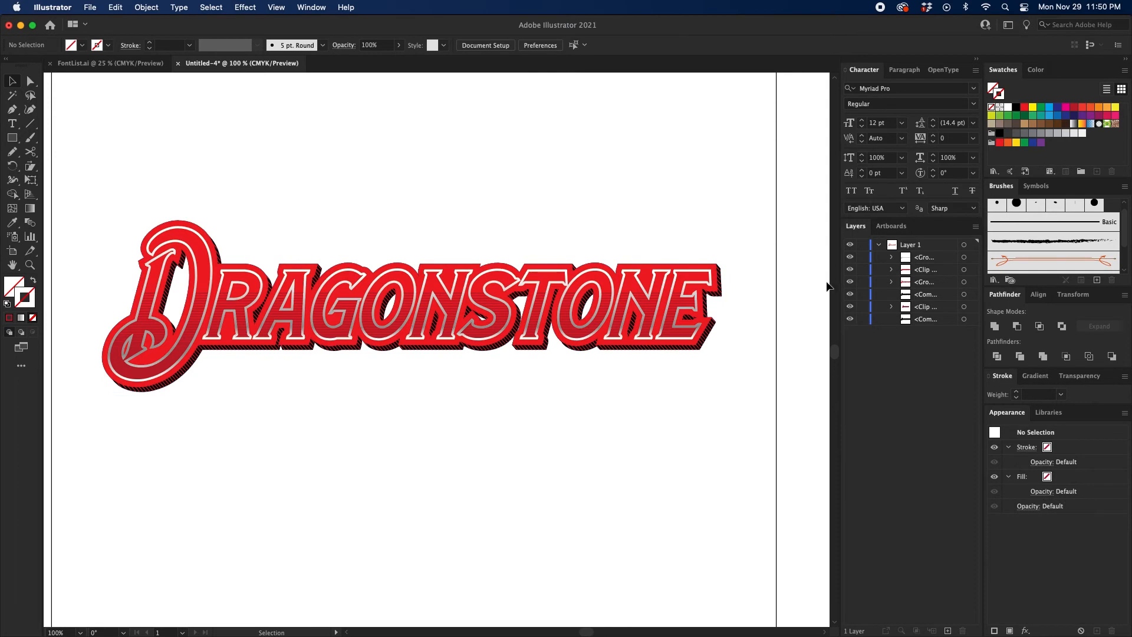
Recolor the red outer outline behind the lettering to solid black with no stroke
click(716, 266)
click(1002, 108)
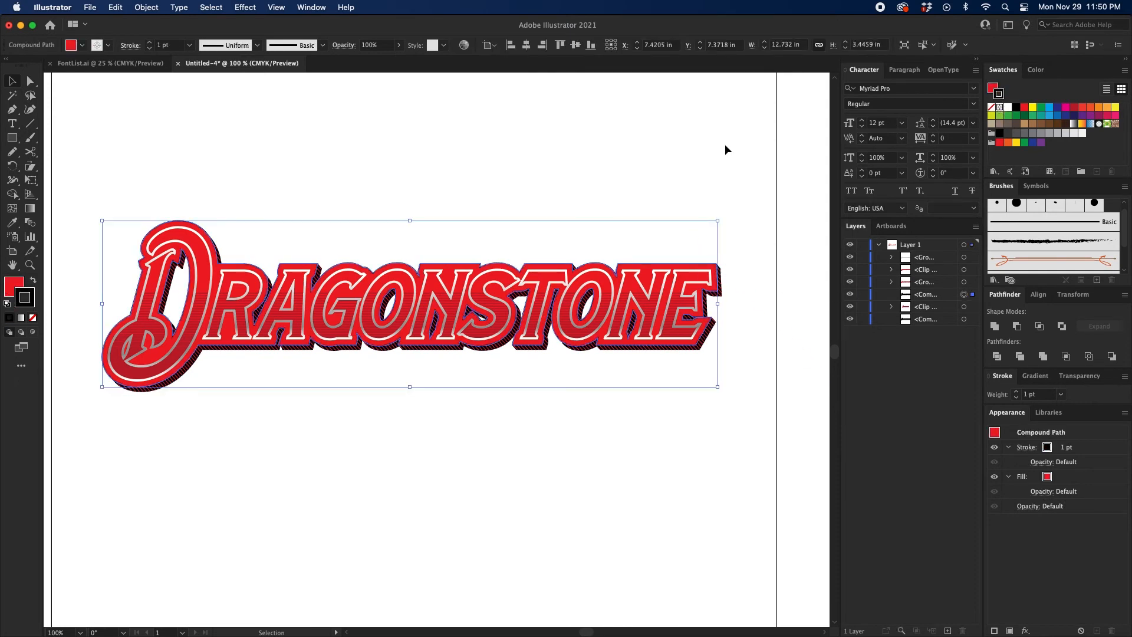
click(328, 175)
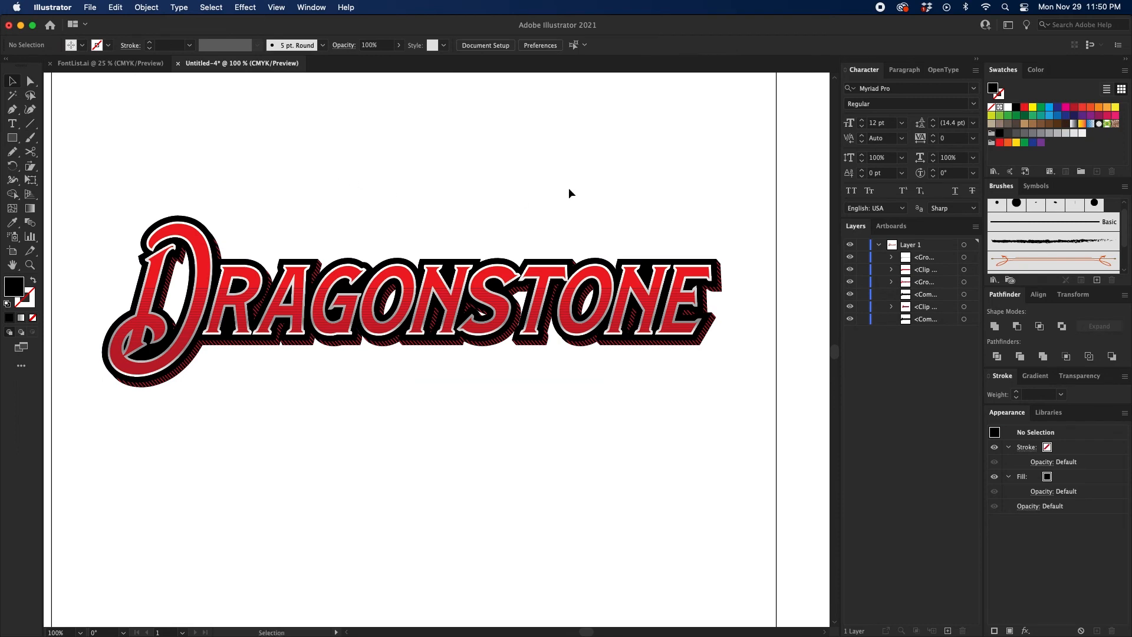
Duplicate the metallic outline group directly beneath the original and fill the lower copy with black
key(super+equal)
key(super+equal)
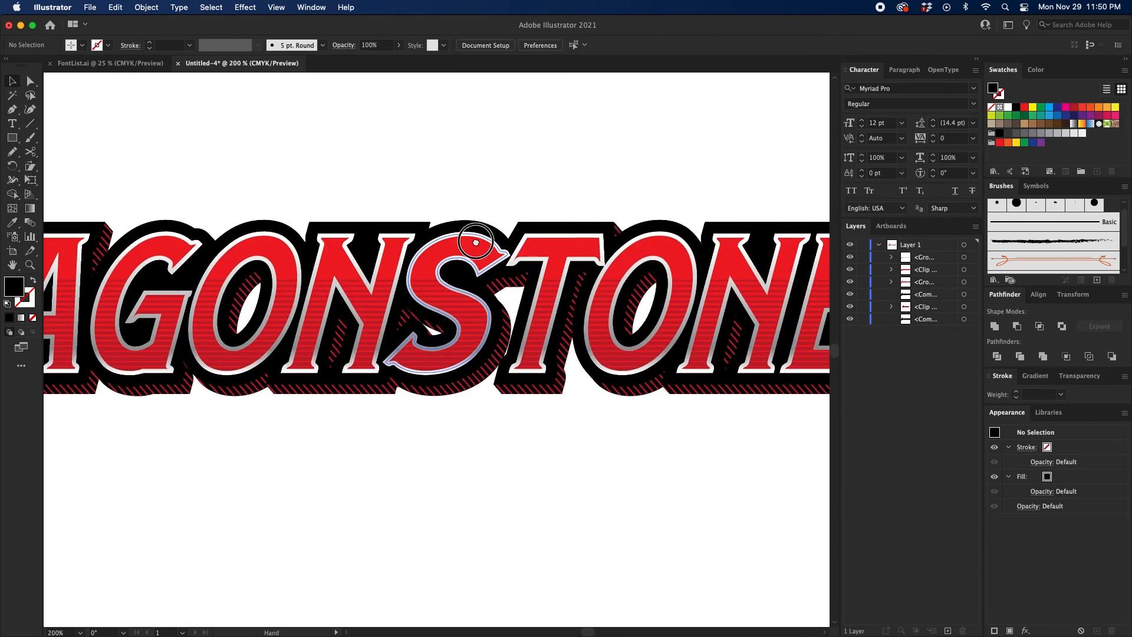
key(super+equal)
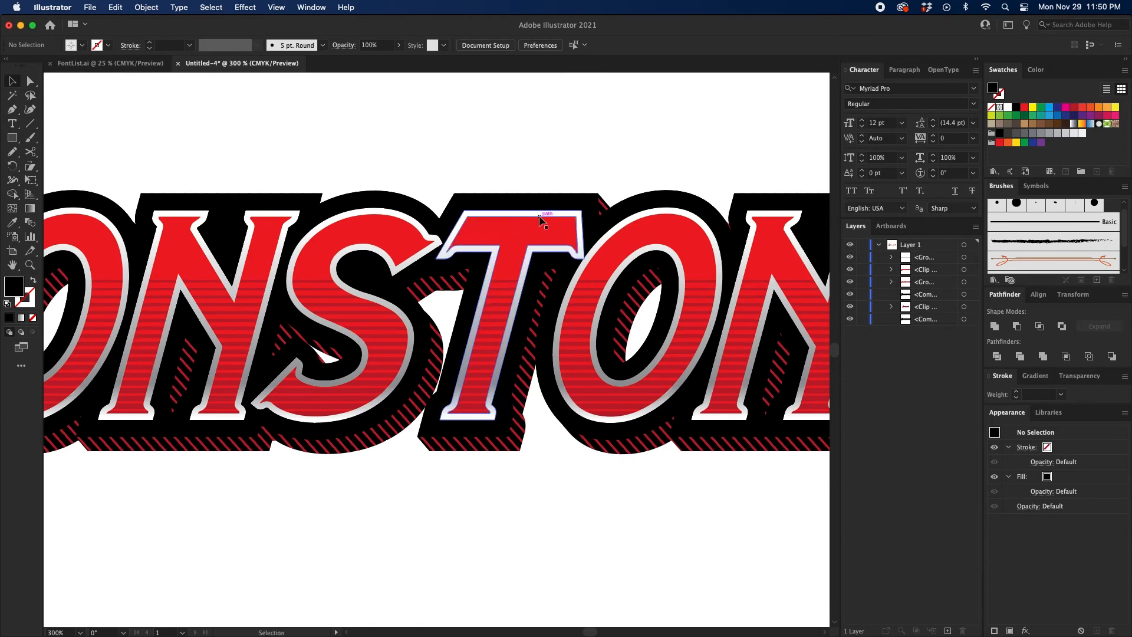
click(705, 223)
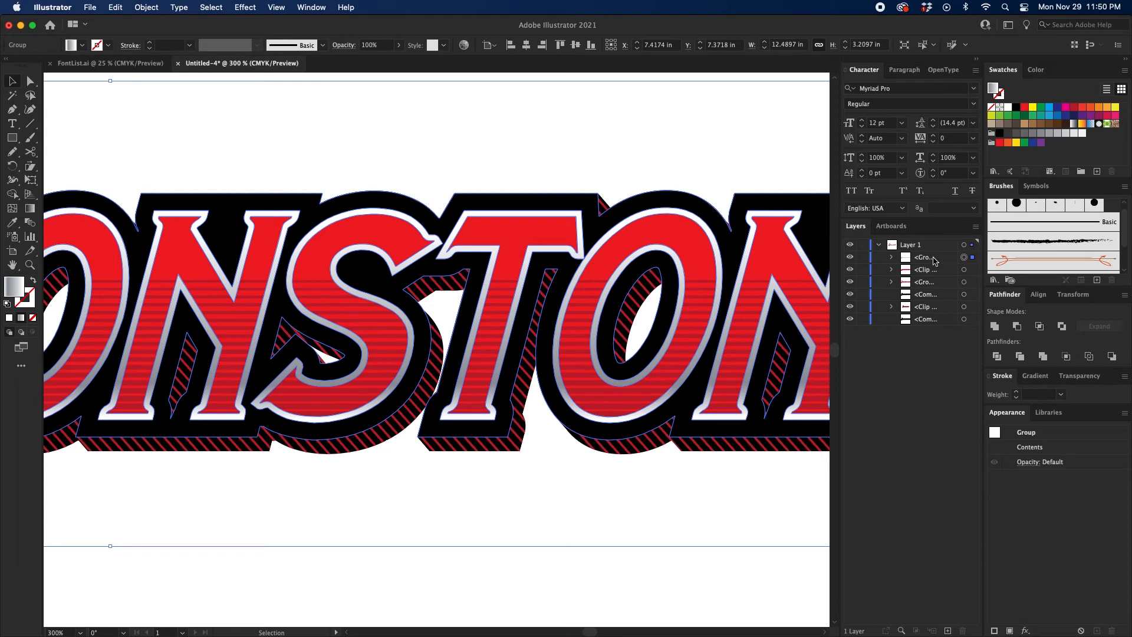
drag(936, 260, 932, 264)
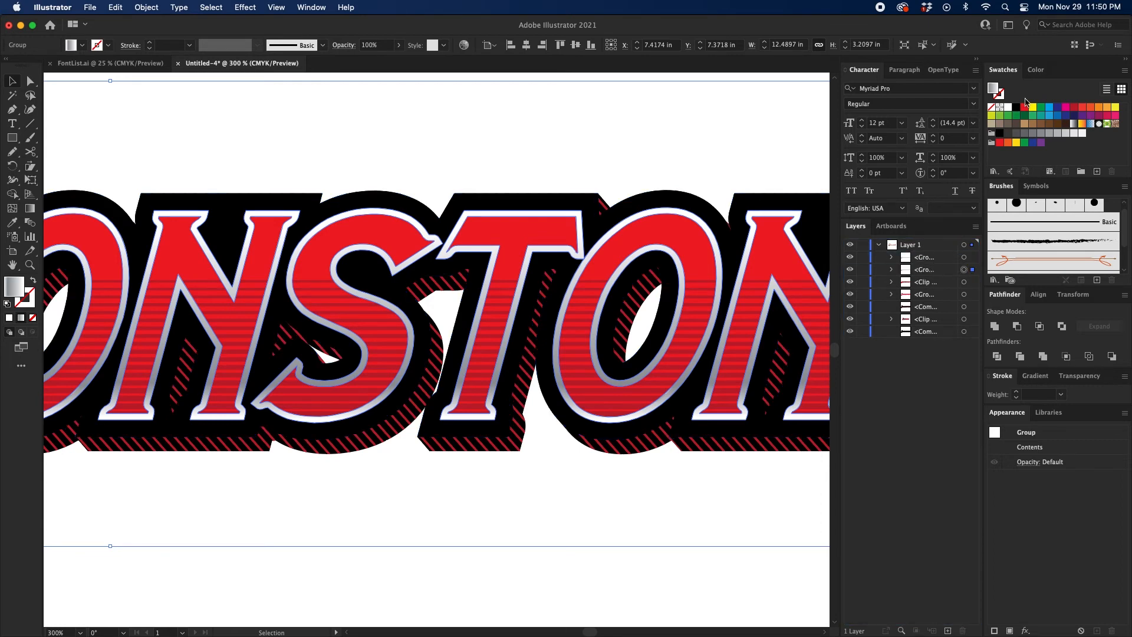
scroll(611, 118, right, 2)
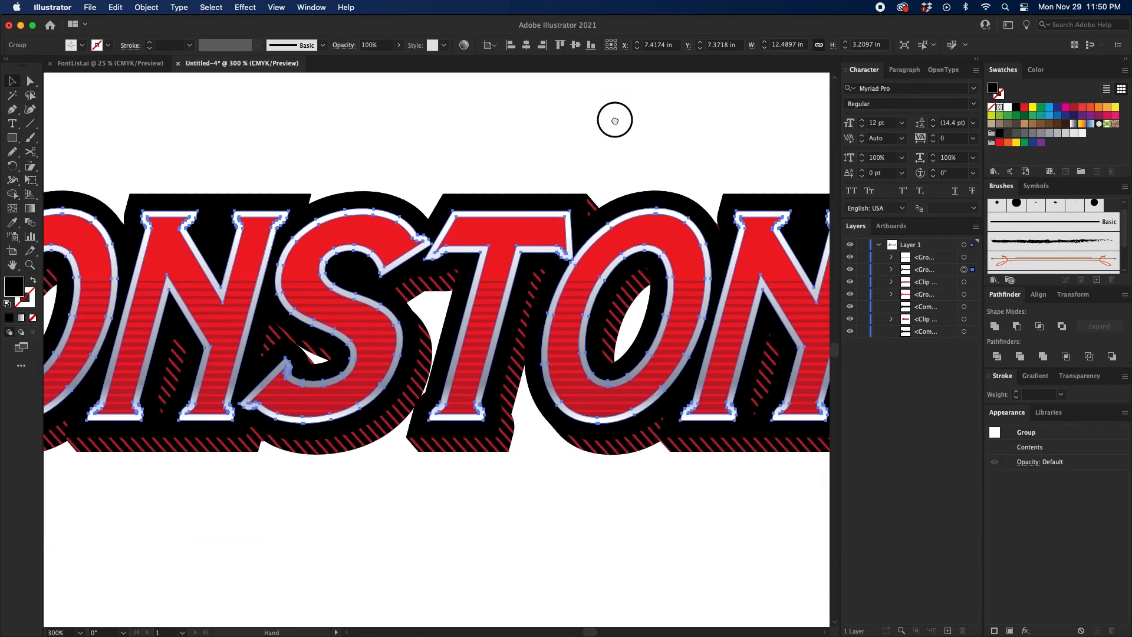
Offset the black outline copy slightly right and down to X 7.4313 in, Y 7.3996 in as a drop shadow
key(Right)
key(Down)
key(Down)
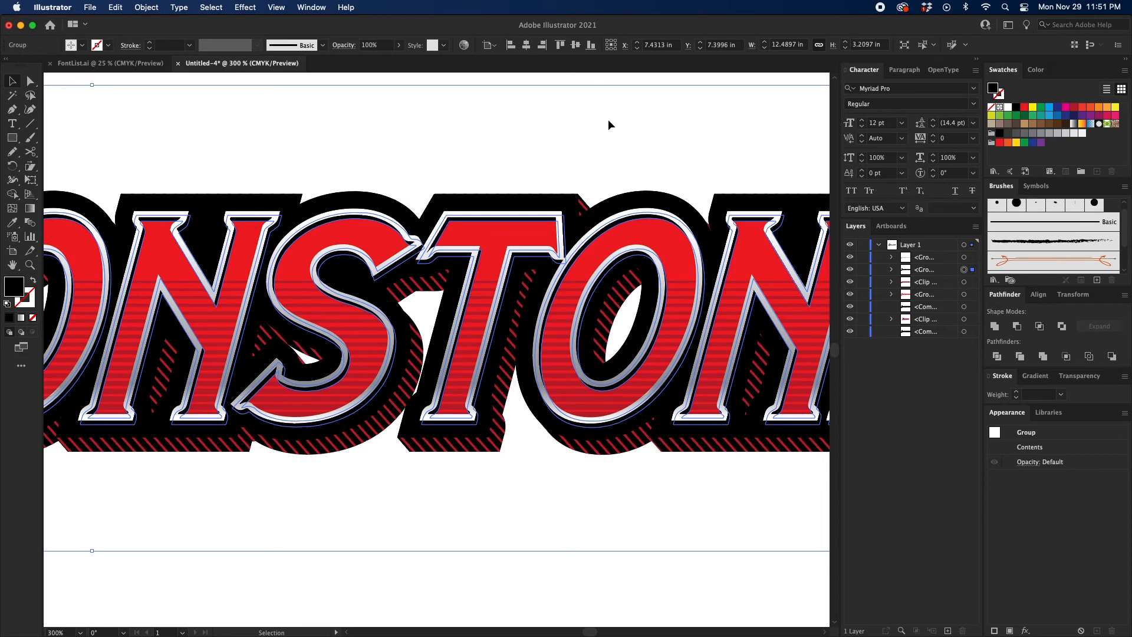
key(Right)
drag(556, 126, 551, 132)
Apply a Gaussian Blur with a 6 pixel radius to the offset black outline copy
click(247, 7)
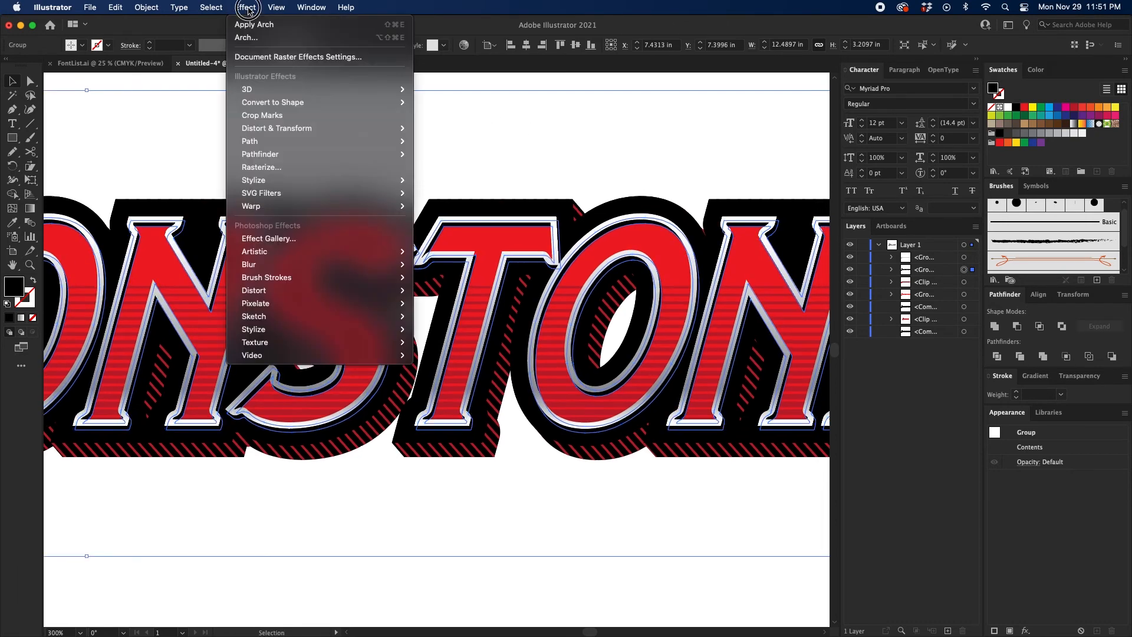
mouse_move(289, 270)
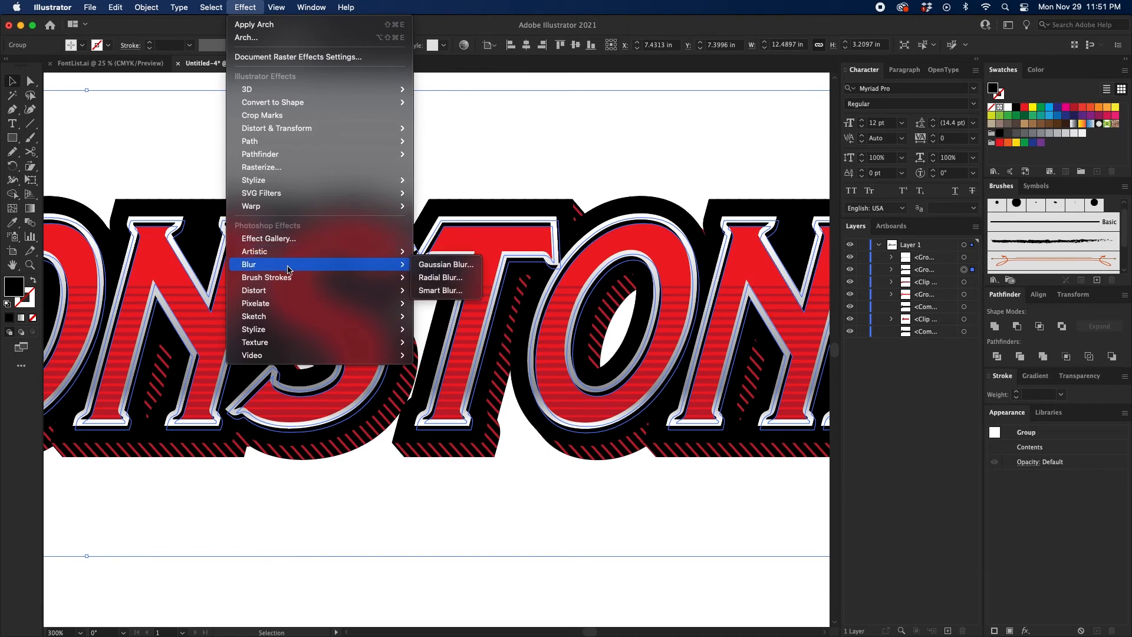
click(428, 269)
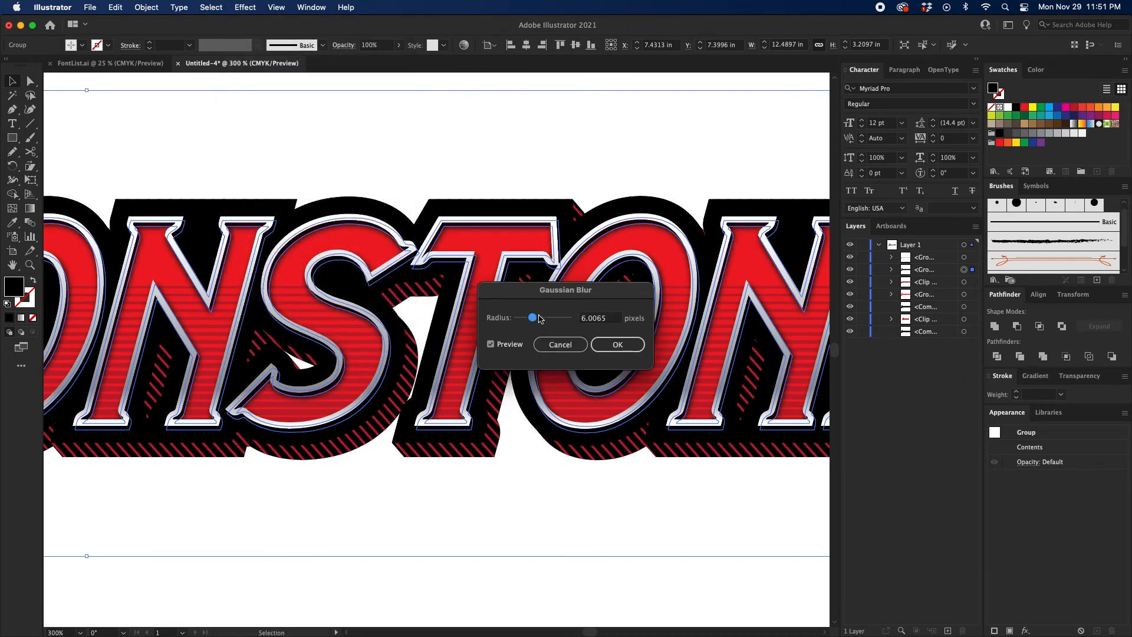
click(601, 323)
double_click(601, 323)
text(6)
key(Return)
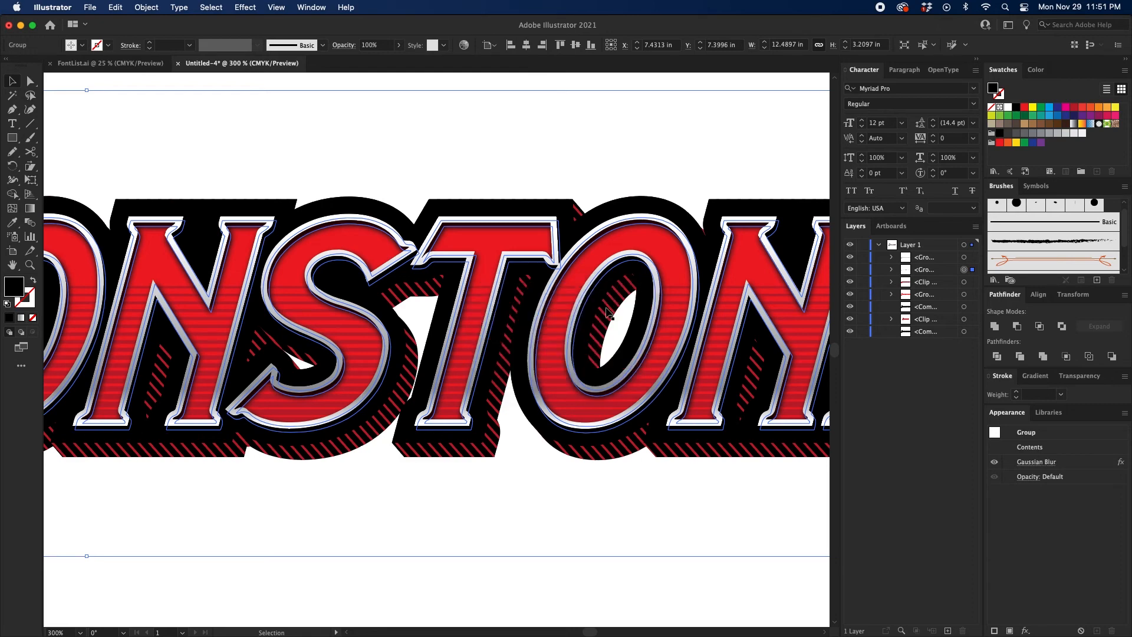
Select all the Dragonstone artwork and combine it into one group
click(642, 162)
key(super+minus)
key(super+minus)
key(super+minus)
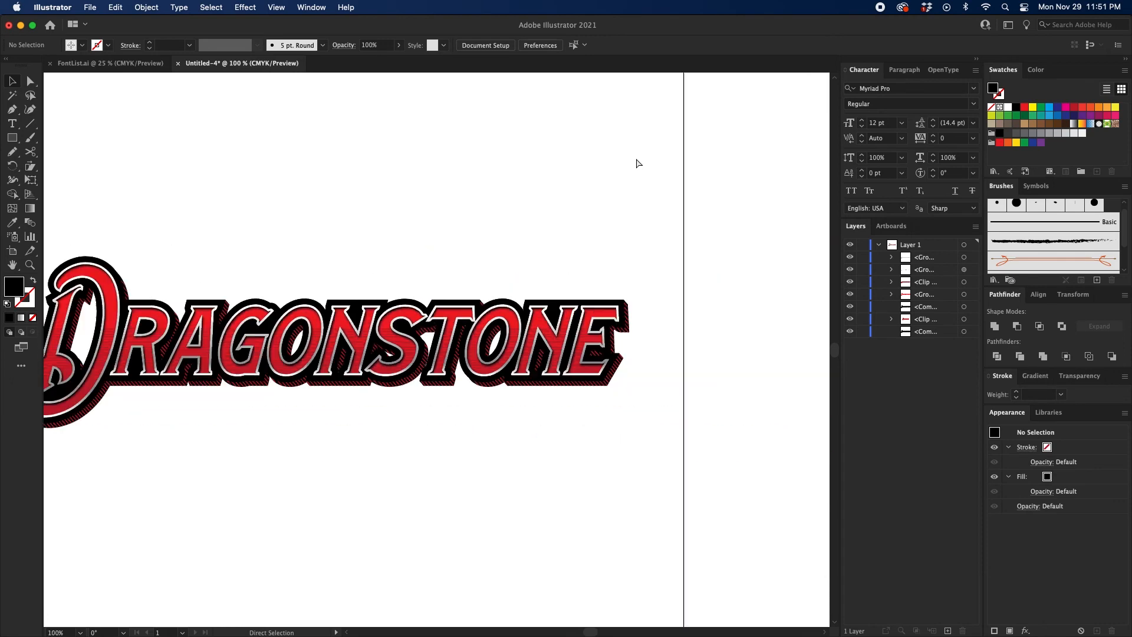
drag(433, 203, 603, 172)
drag(694, 186, 466, 462)
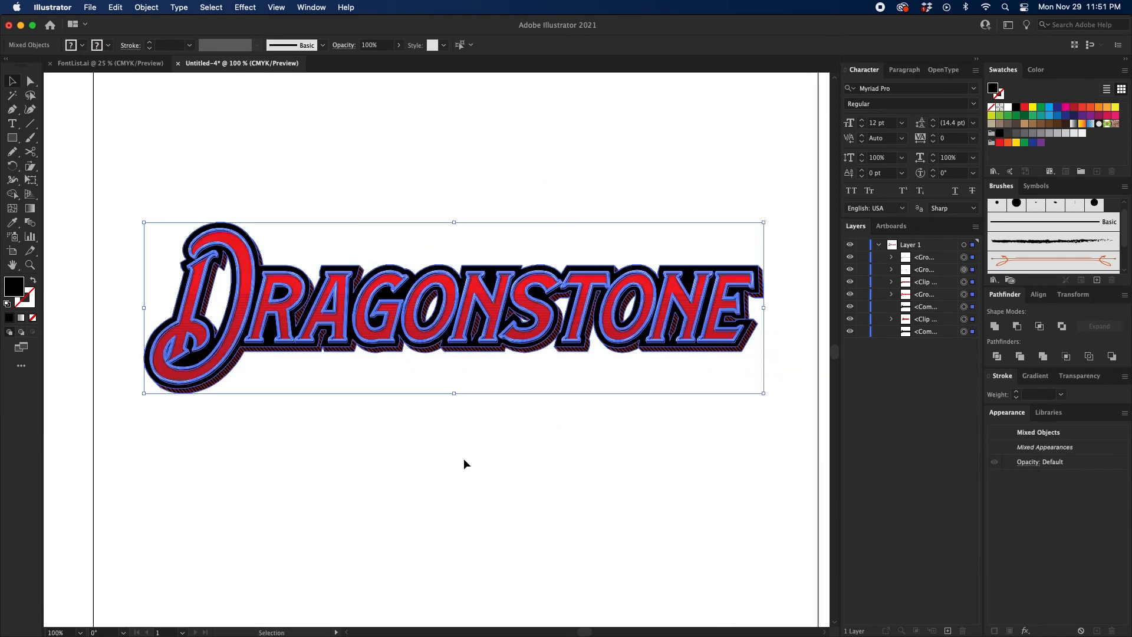
key(a)
key(super+g)
key(v)
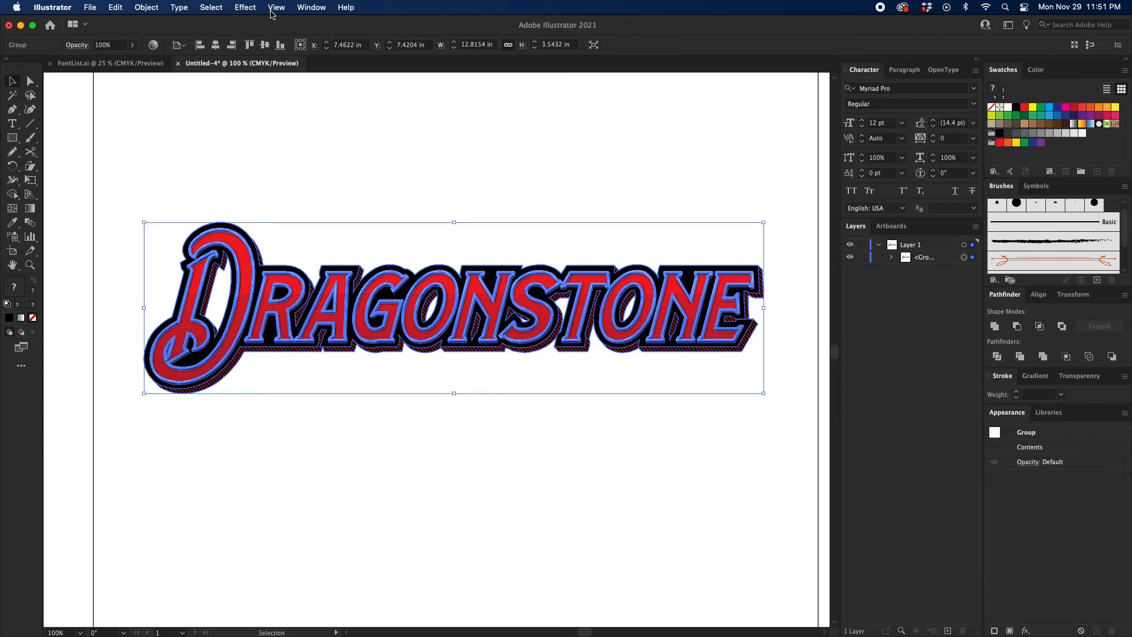
Apply a horizontal Flag warp with a 30% bend to the grouped Dragonstone lettering
click(245, 8)
mouse_move(312, 208)
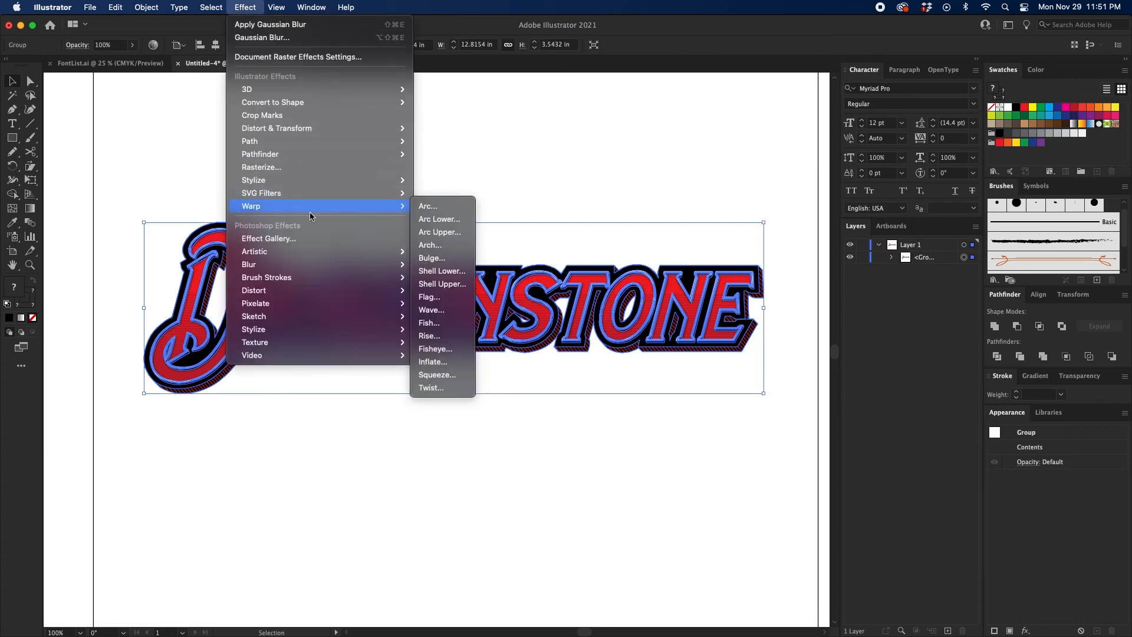
click(439, 298)
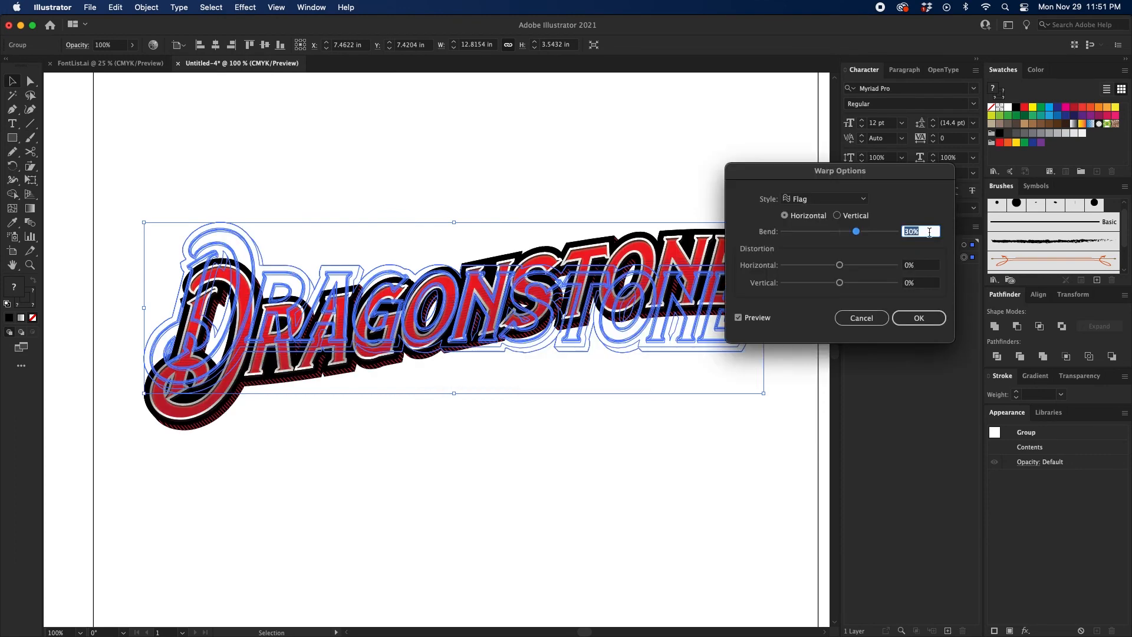
drag(901, 167, 956, 94)
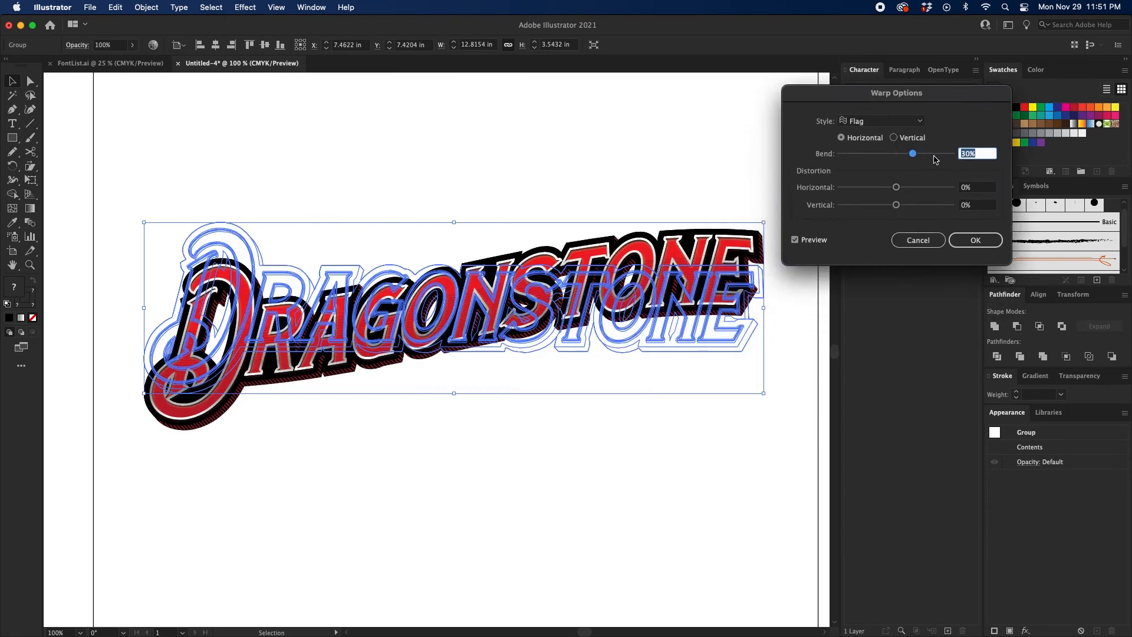
drag(916, 158, 900, 157)
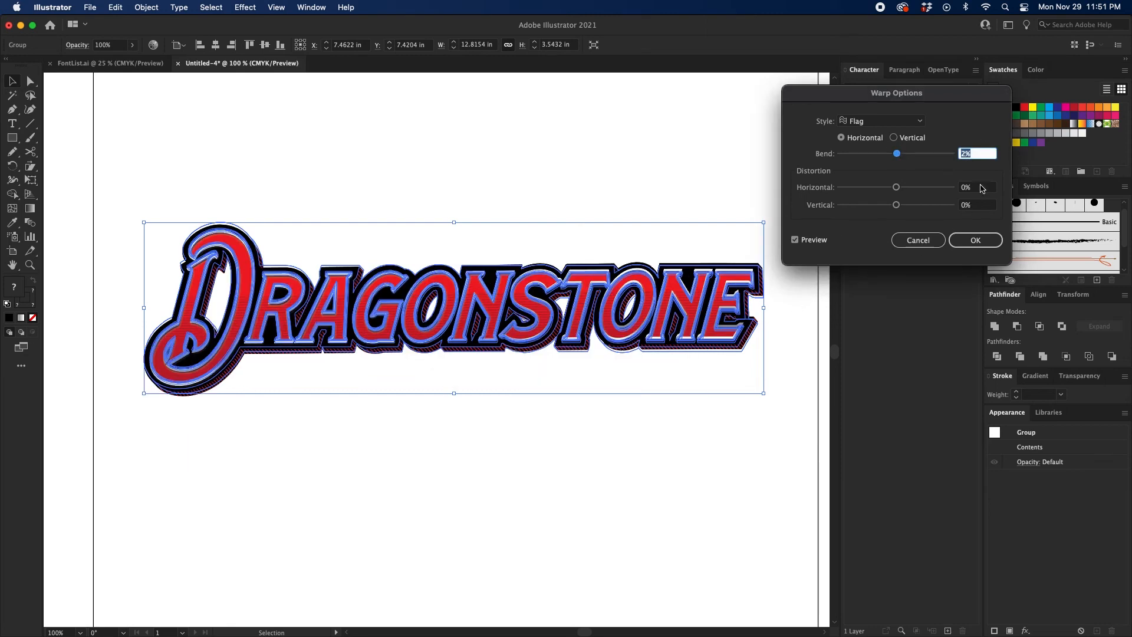
text(30)
click(974, 239)
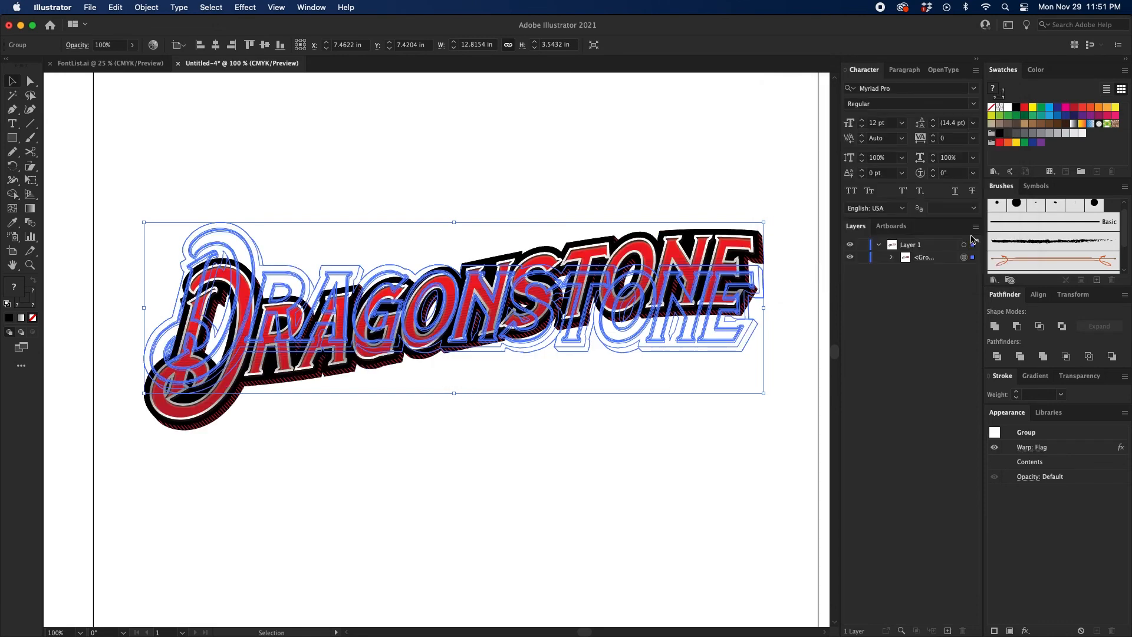
Expand the appearance of the flag-warped Dragonstone group and deselect it
click(155, 8)
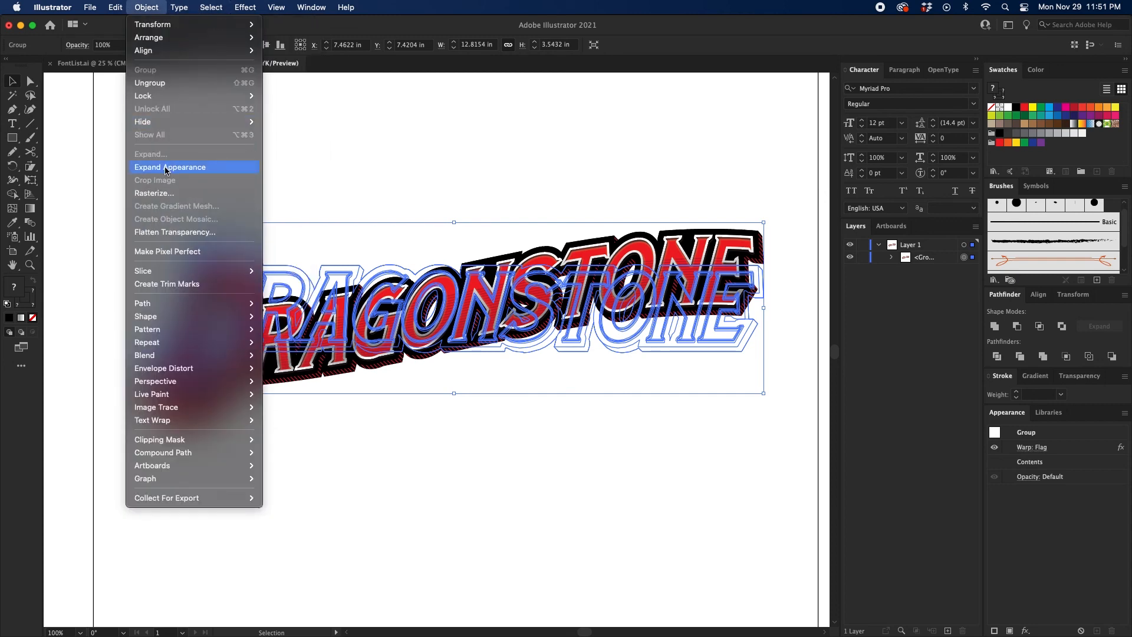
click(166, 168)
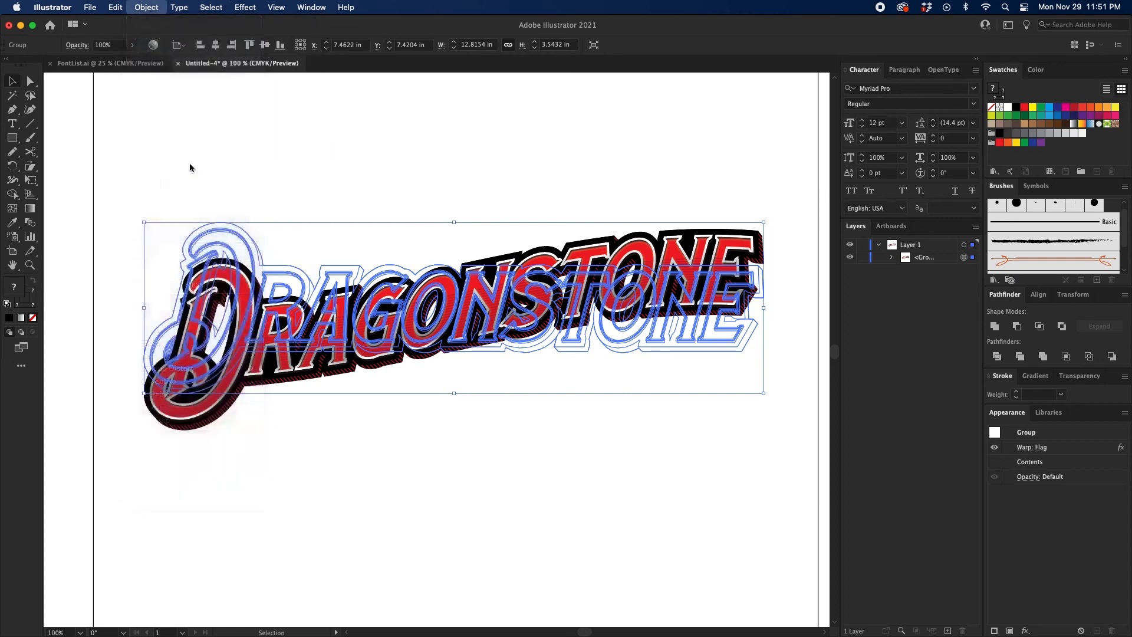
click(411, 172)
Create a black 15 in by 15 in rectangle with the Rectangle tool as a background for the lettering
key(super+minus)
key(super+minus)
mouse_move(412, 177)
mouse_down()
mouse_move(409, 149)
mouse_move(396, 169)
mouse_up()
key(super+equal)
key(m)
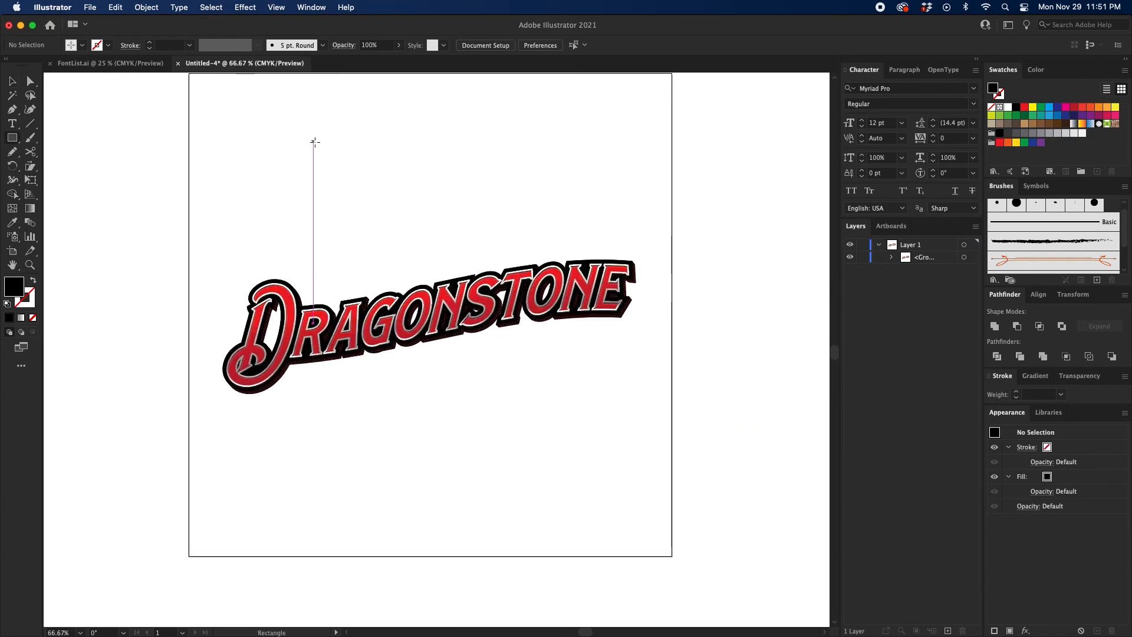
click(313, 142)
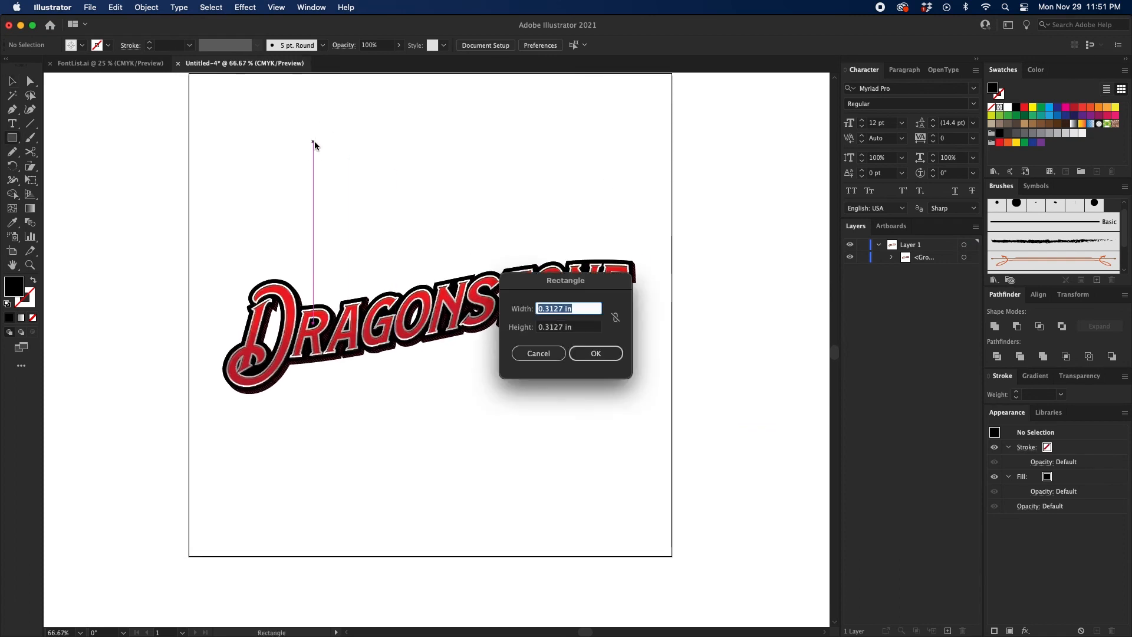
click(545, 354)
drag(14, 144, 78, 140)
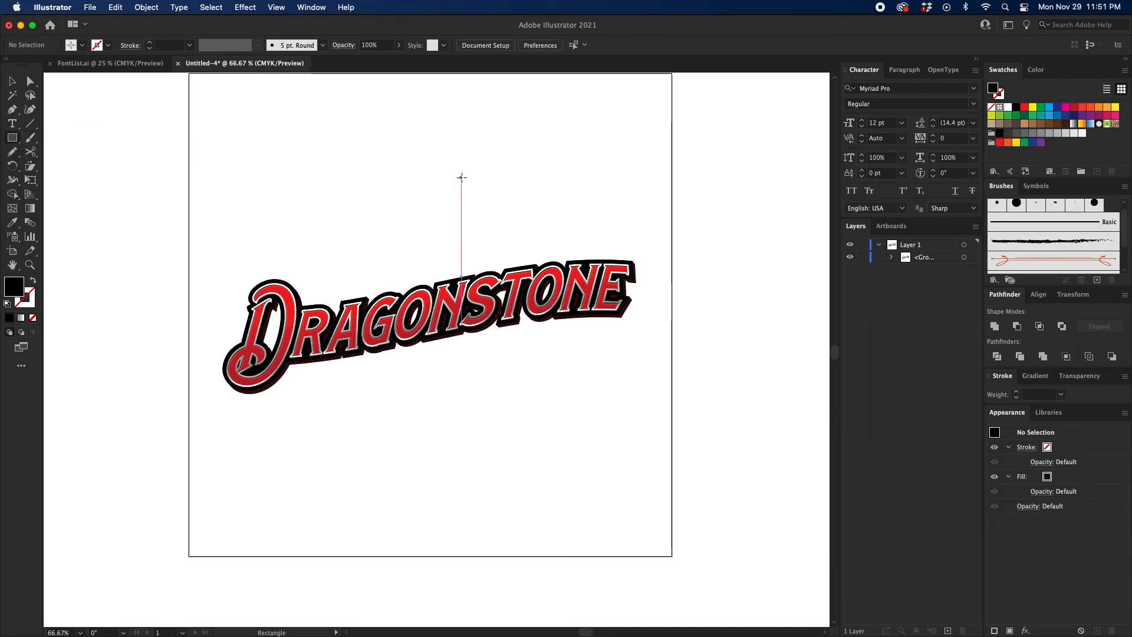
click(461, 178)
text(15)
key(Tab)
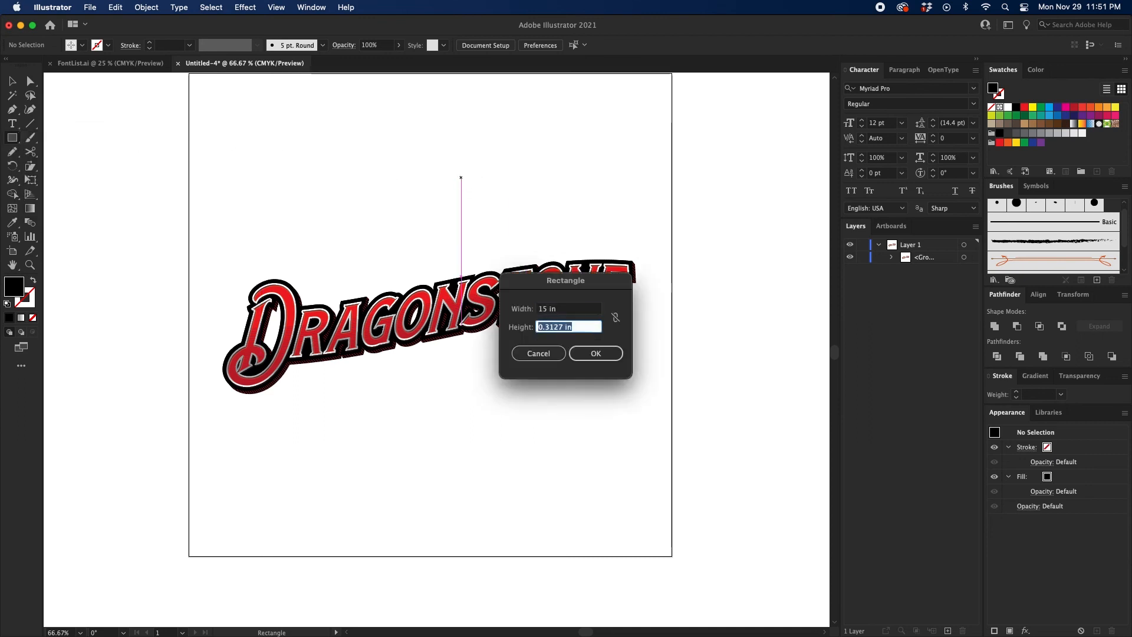
text(15)
key(Return)
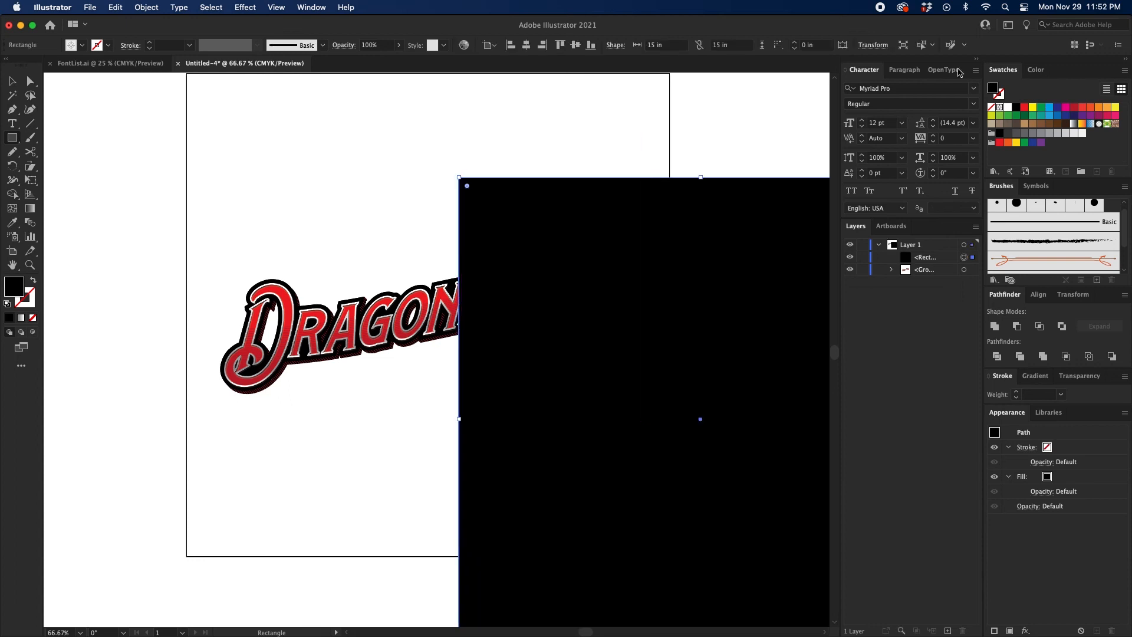
Center the black square horizontally and vertically on the artboard and send it behind the Dragonstone lettering
key(v)
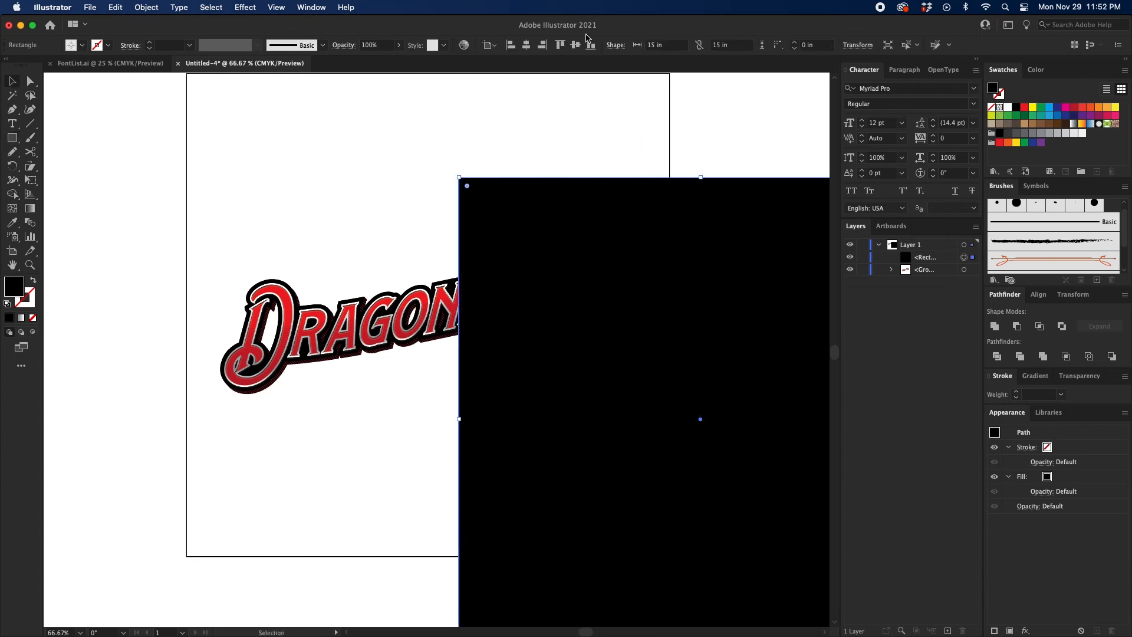
click(575, 45)
click(526, 45)
drag(543, 120, 546, 129)
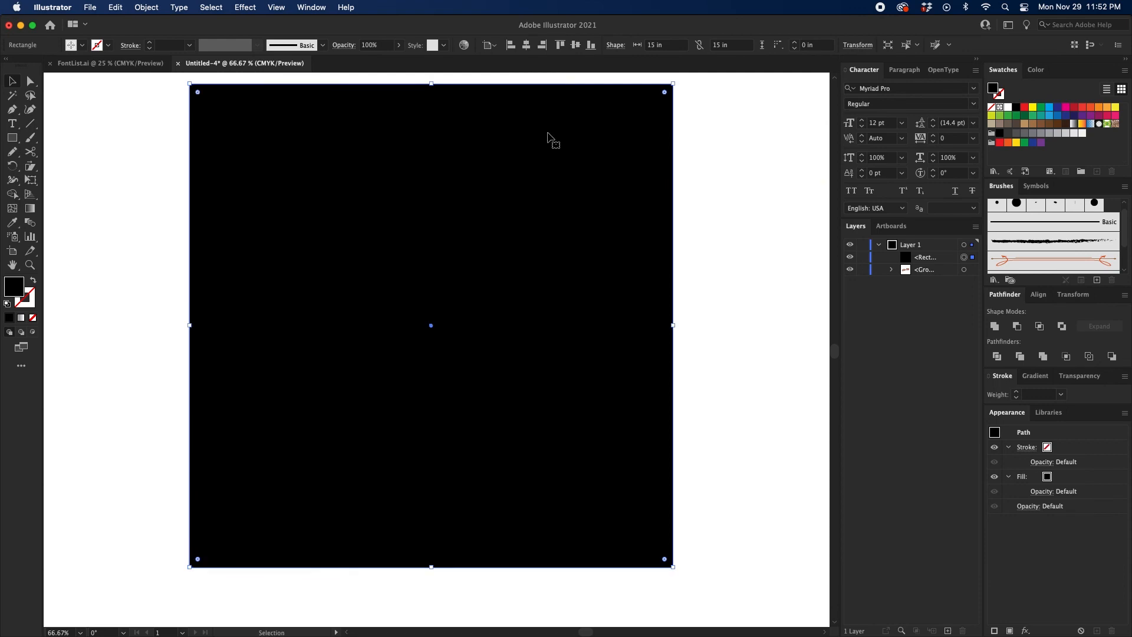
key(super+shift+bracketleft)
click(731, 175)
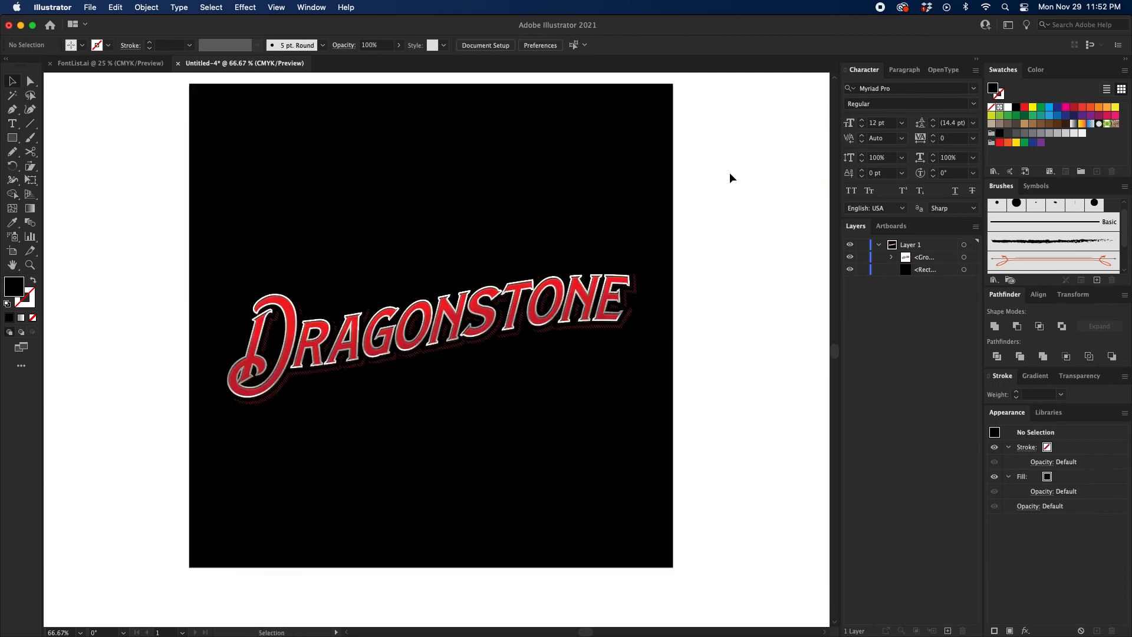
Examine the finished Dragonstone lettering up close against the black background with the surrounding interface hidden
key(super+equal)
key(super+equal)
key(super+minus)
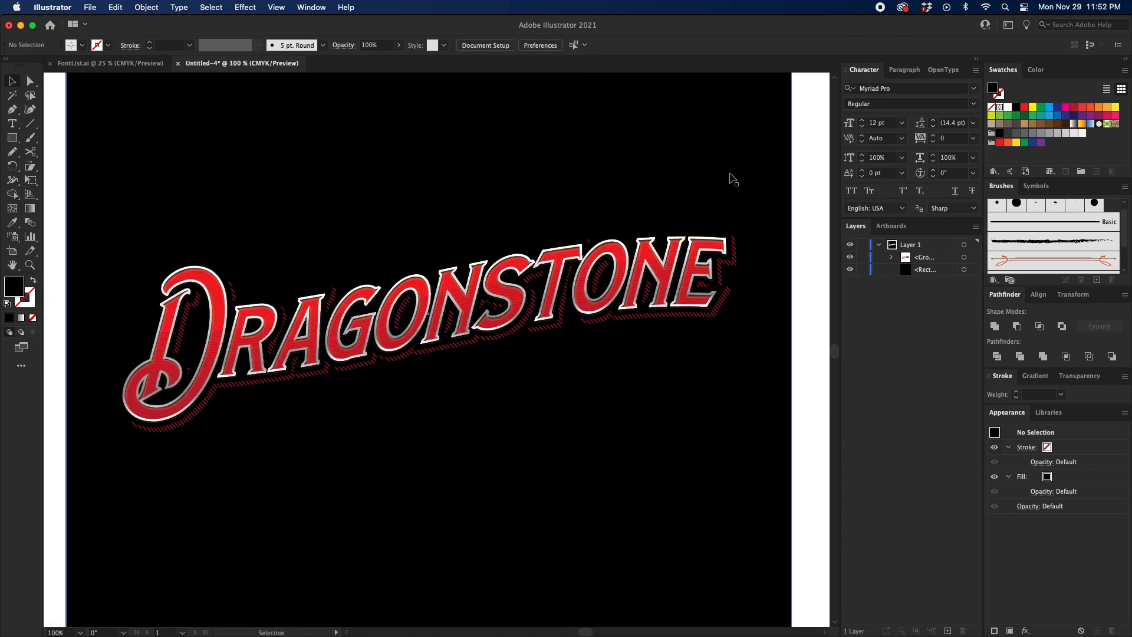
key(Tab)
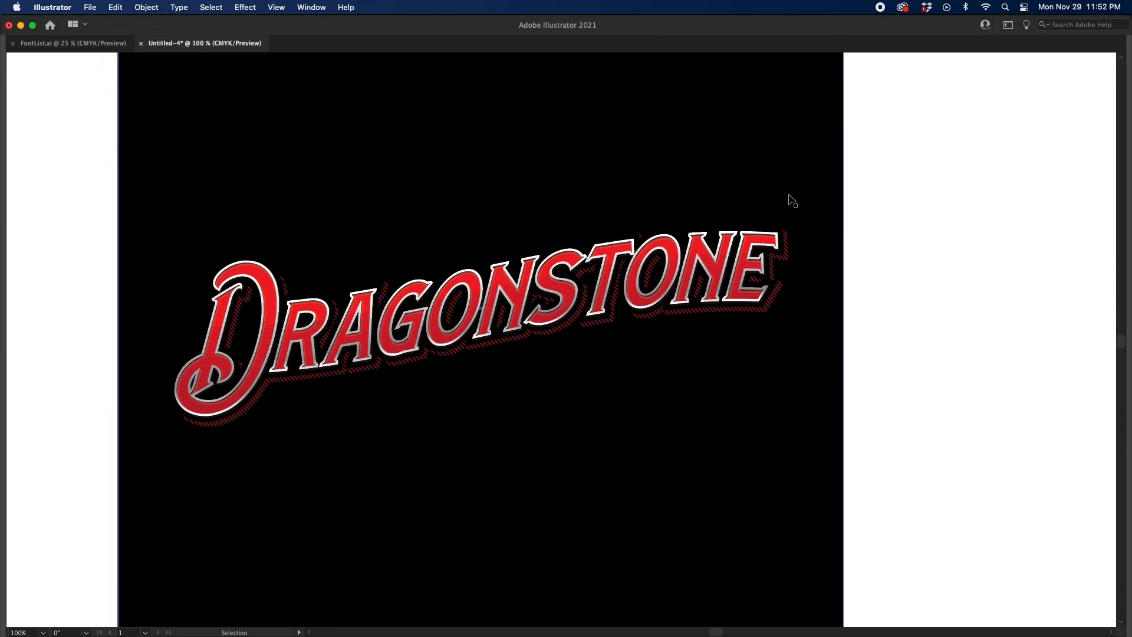
key(z)
drag(129, 143, 831, 508)
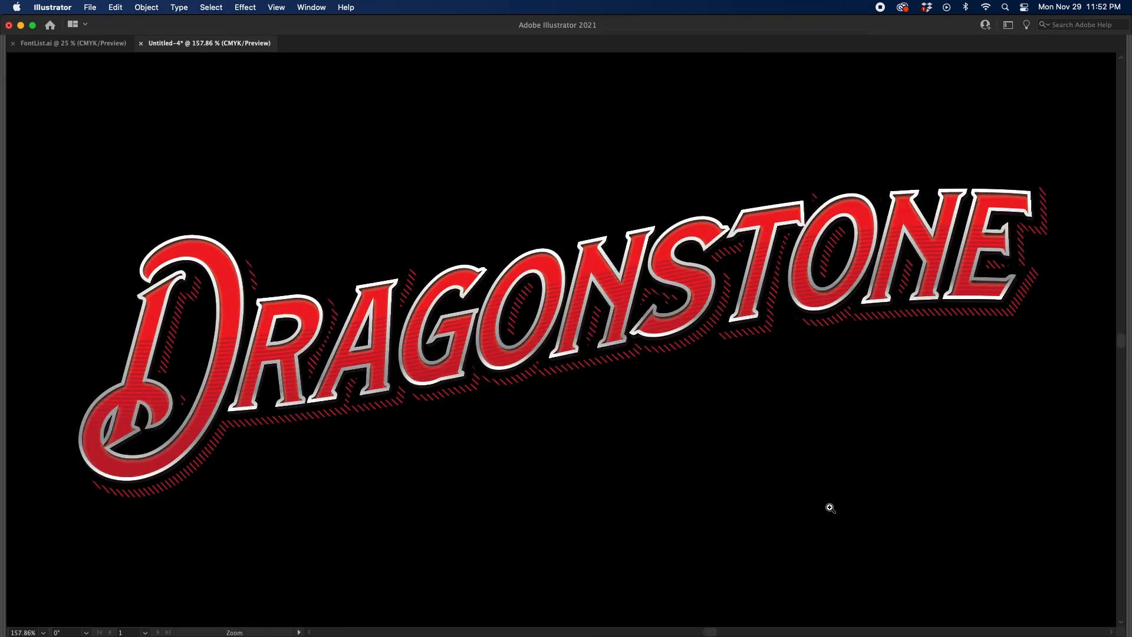